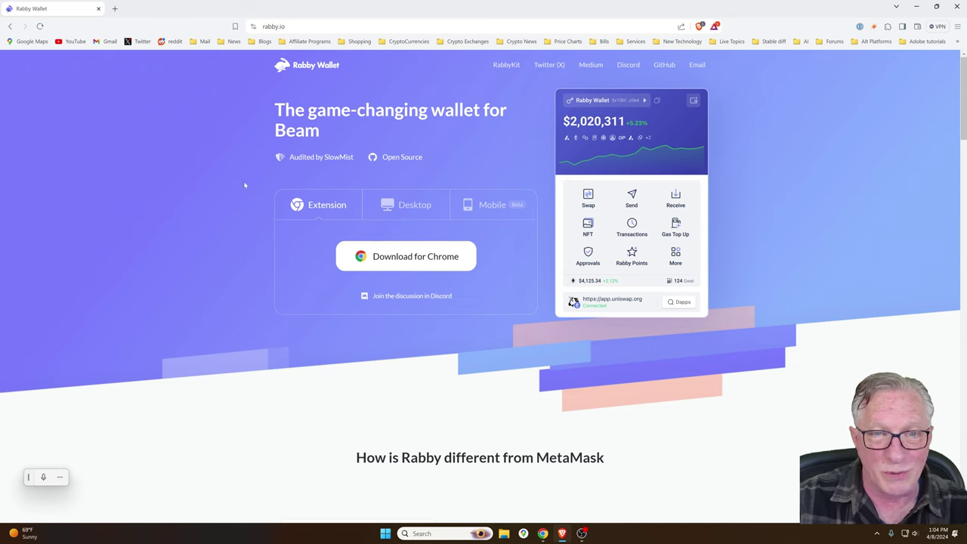
Install the Rabby Wallet extension in Brave from its Chrome Web Store page and approve its permissions.
click(415, 256)
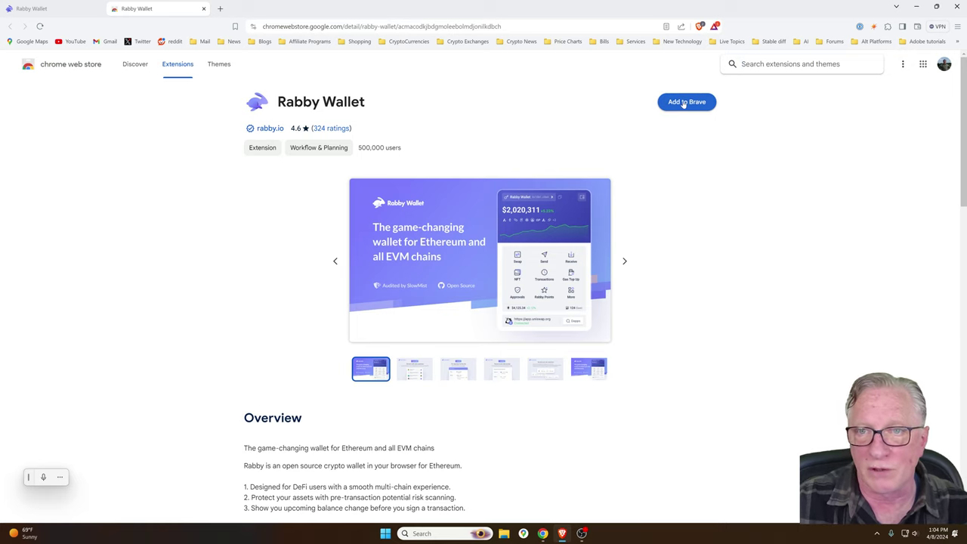
click(689, 102)
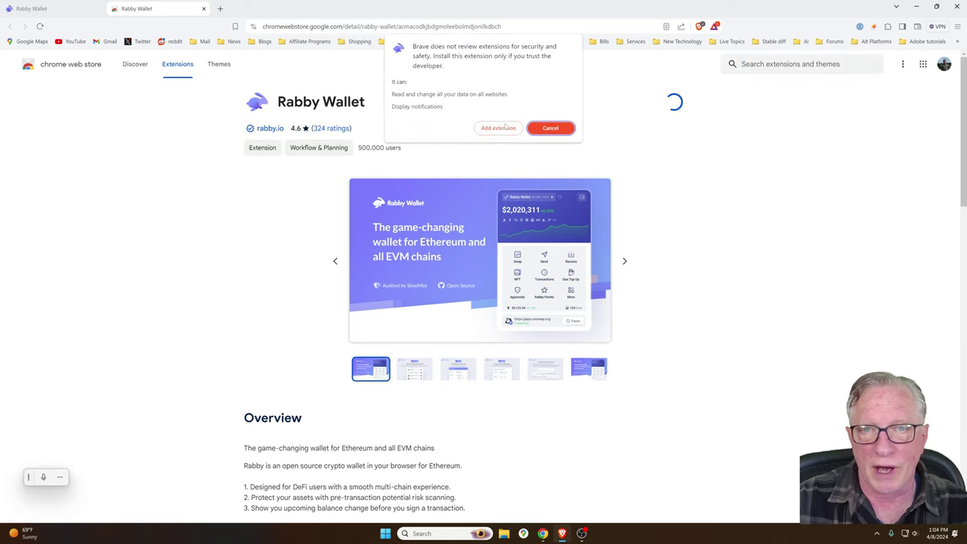
click(499, 129)
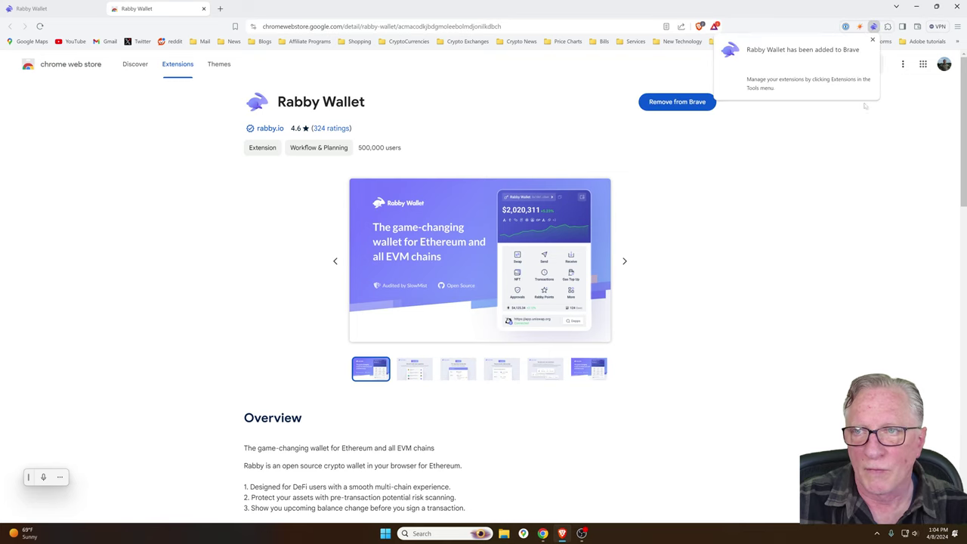
Open Rabby Wallet, pass the introduction screens and choose to create a new seed phrase.
click(873, 27)
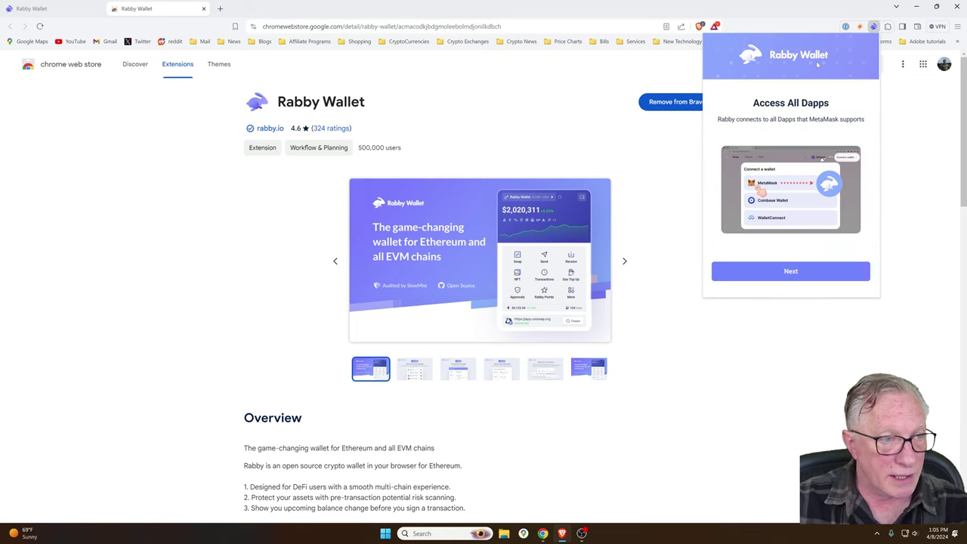
click(794, 274)
click(793, 273)
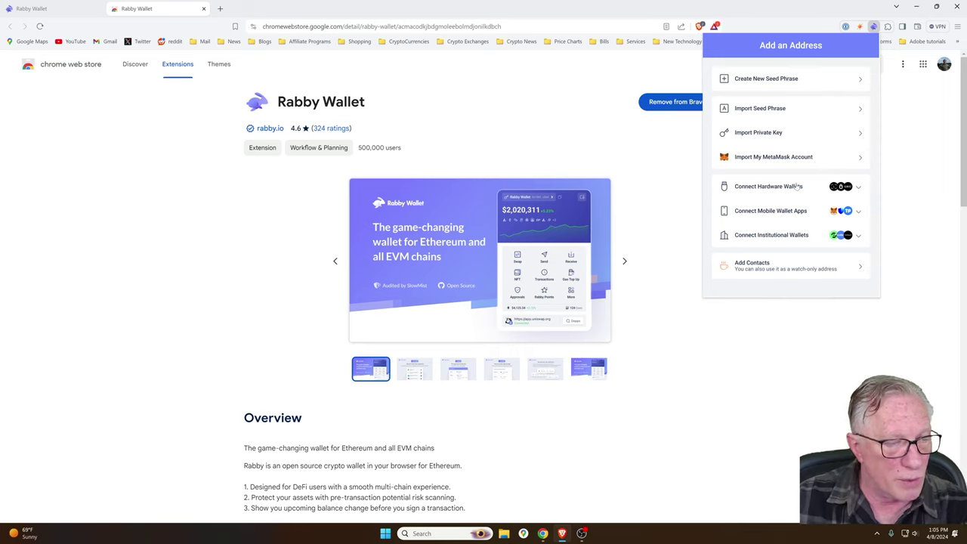
click(764, 81)
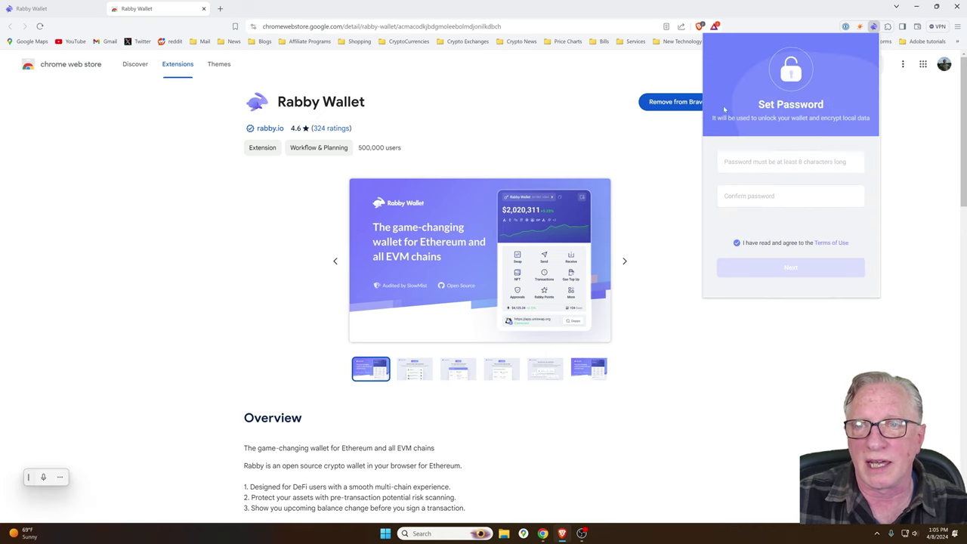
Enter and confirm the wallet's unlock password and submit it.
key(ctrl+v)
key(Tab)
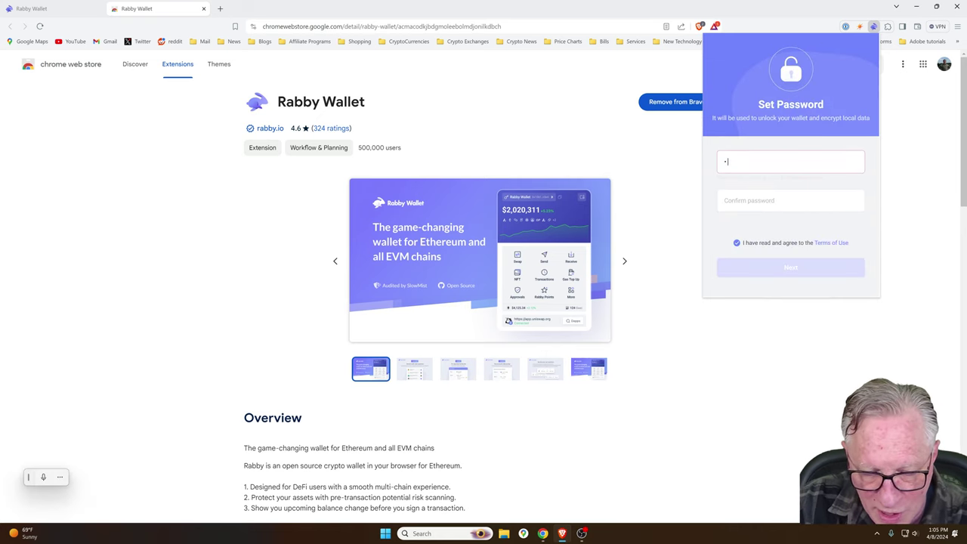
key(ctrl+v)
key(Return)
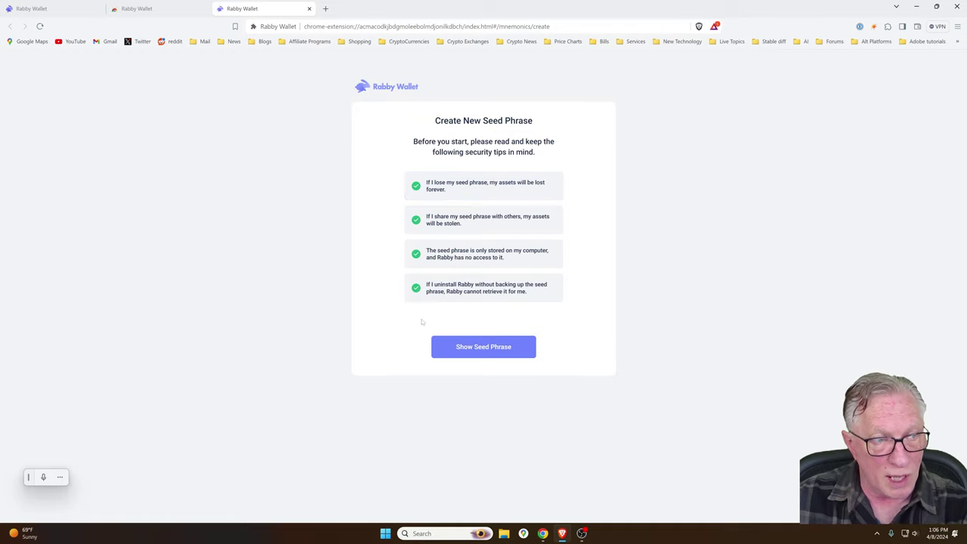
Reveal the seed phrase, confirm it is saved, and add its first address to Rabby.
click(487, 348)
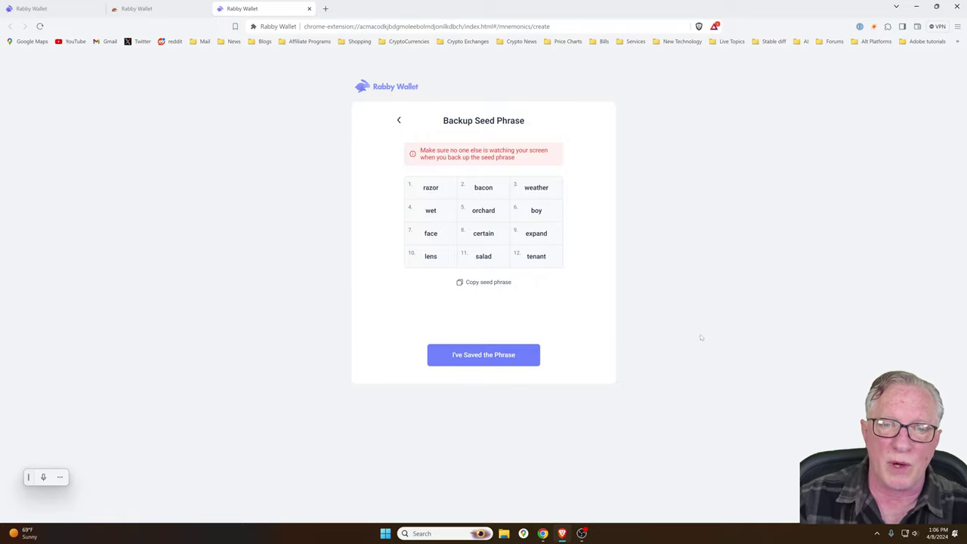
click(510, 363)
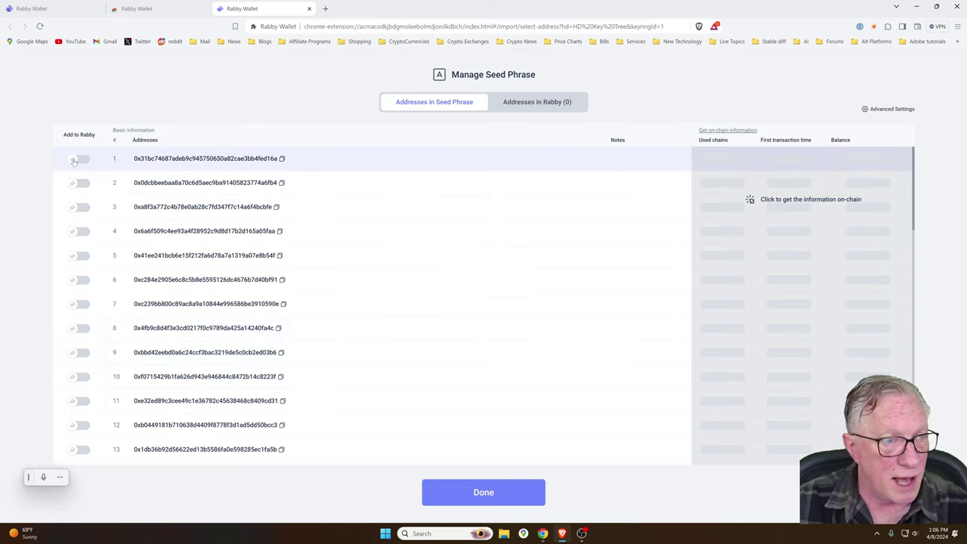
click(76, 159)
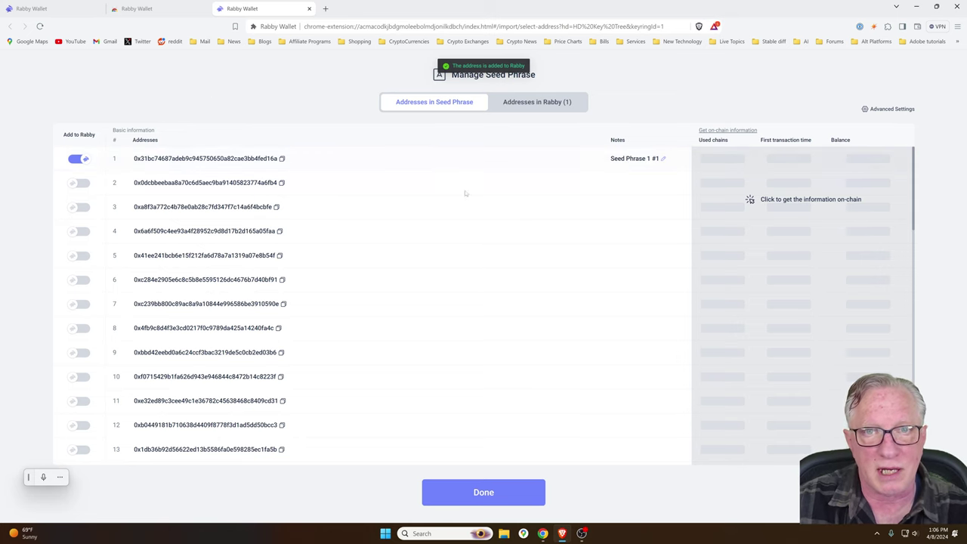
click(484, 493)
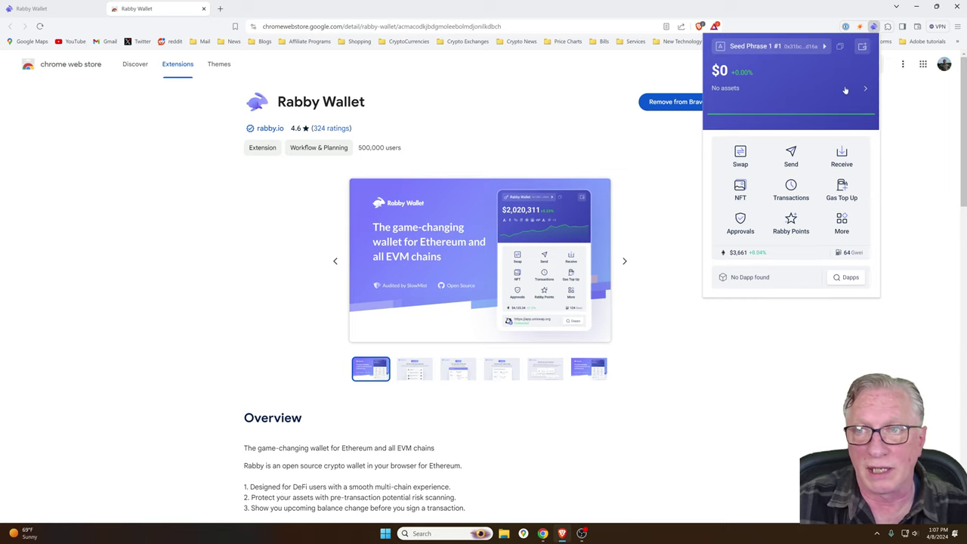
Start adding another address to Rabby from a Ledger hardware wallet.
click(863, 47)
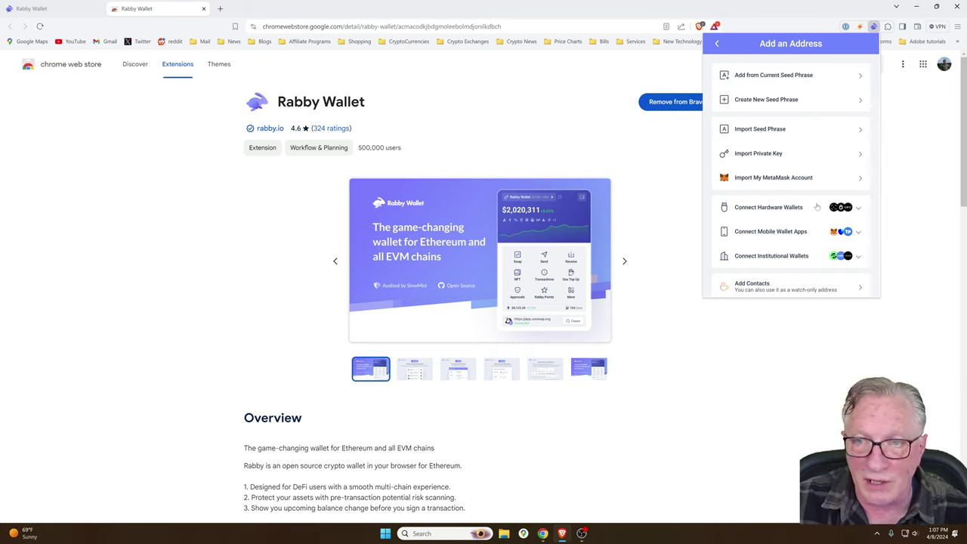
click(841, 208)
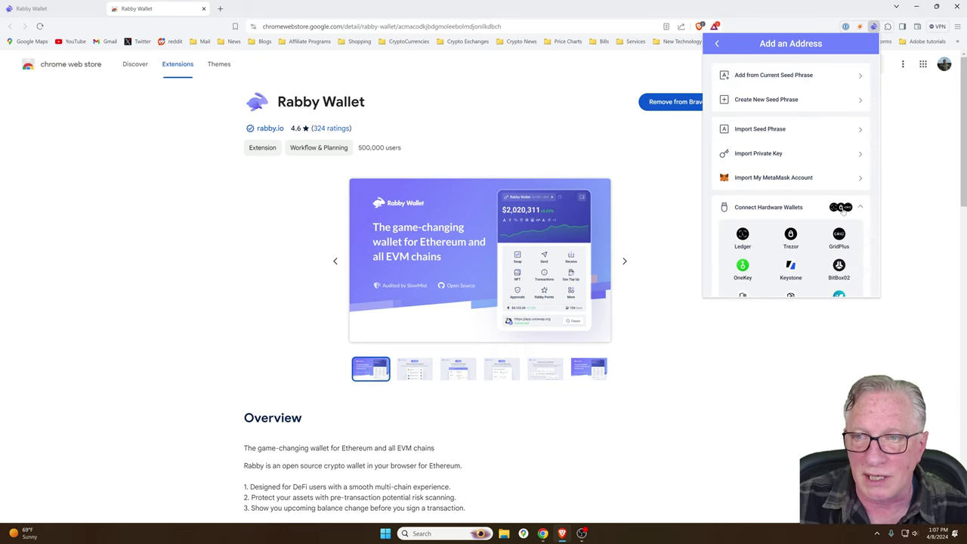
scroll(802, 189, down, 2)
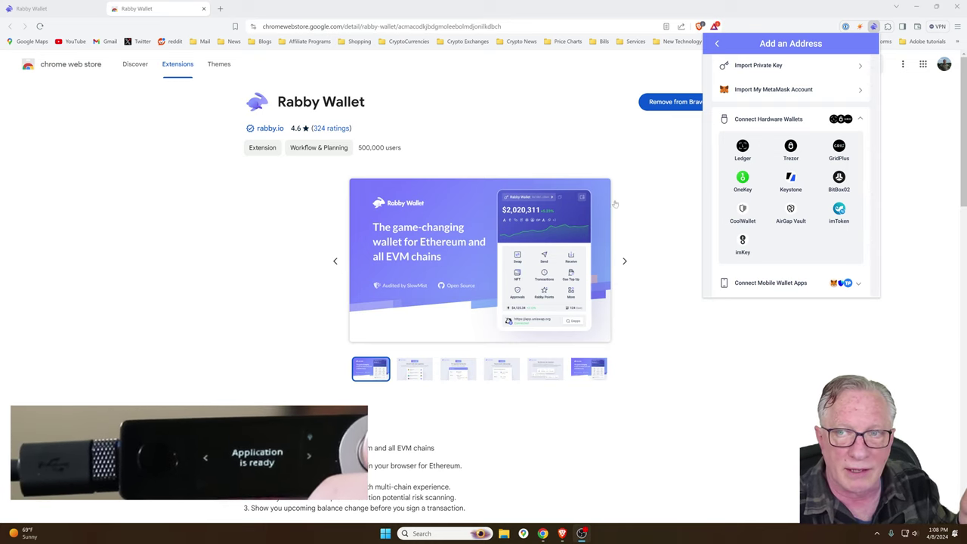
click(743, 148)
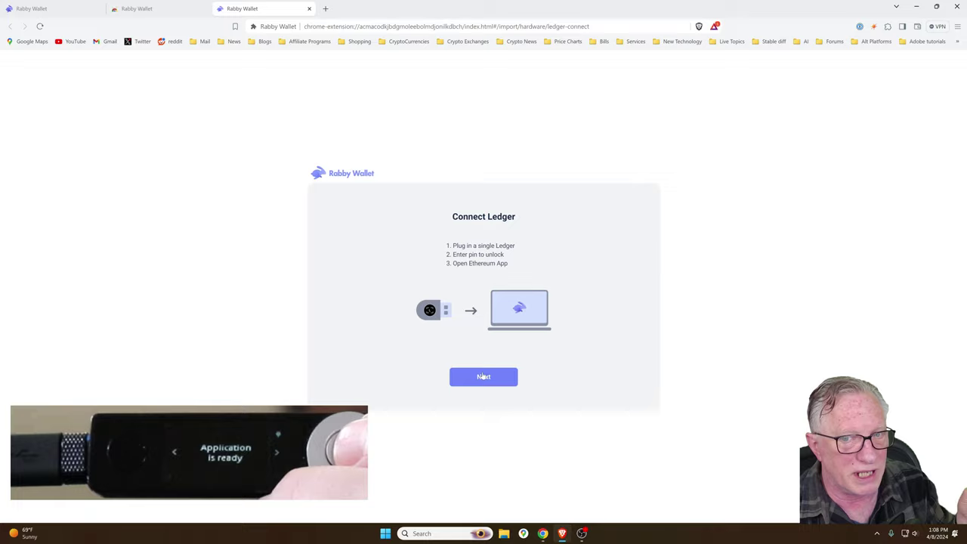
Allow Rabby to access HID devices and connect it to the Nano X.
click(483, 378)
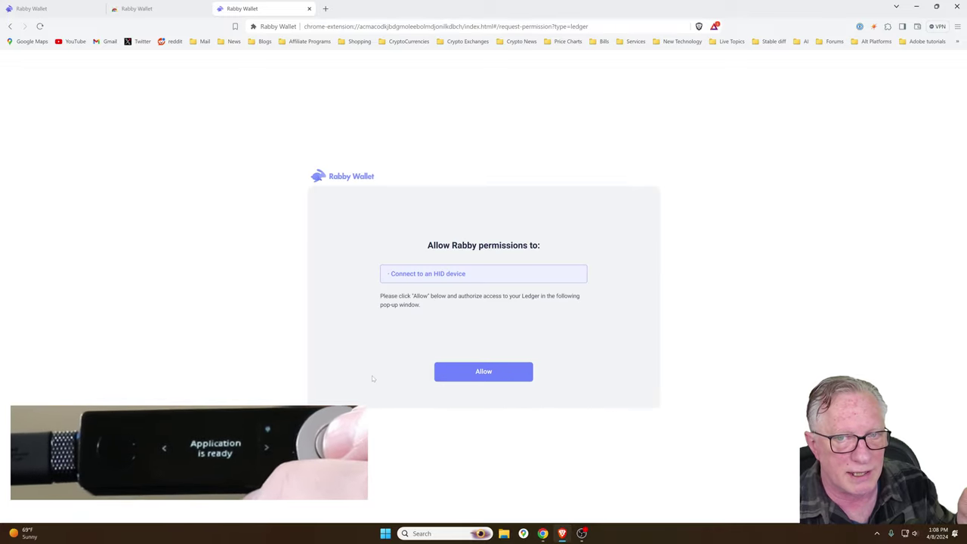
click(484, 372)
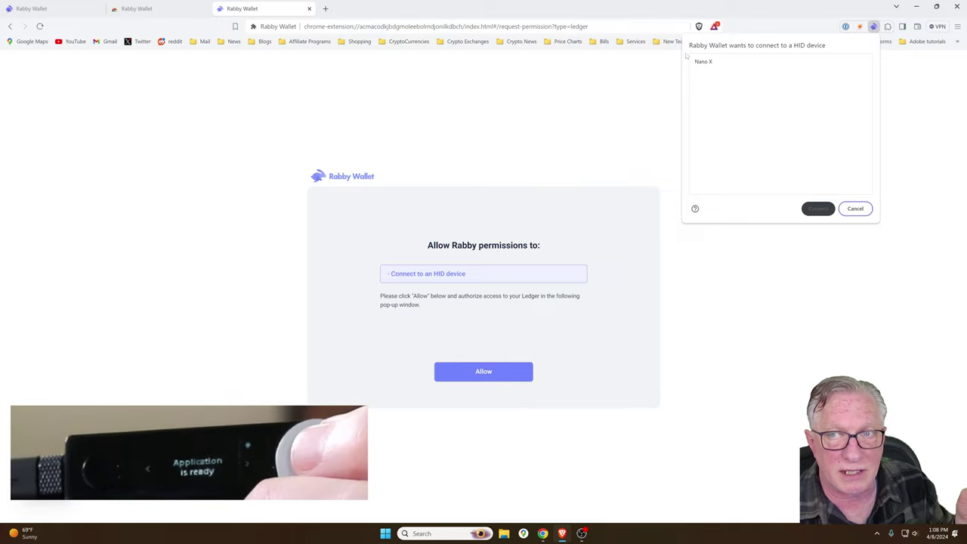
click(707, 62)
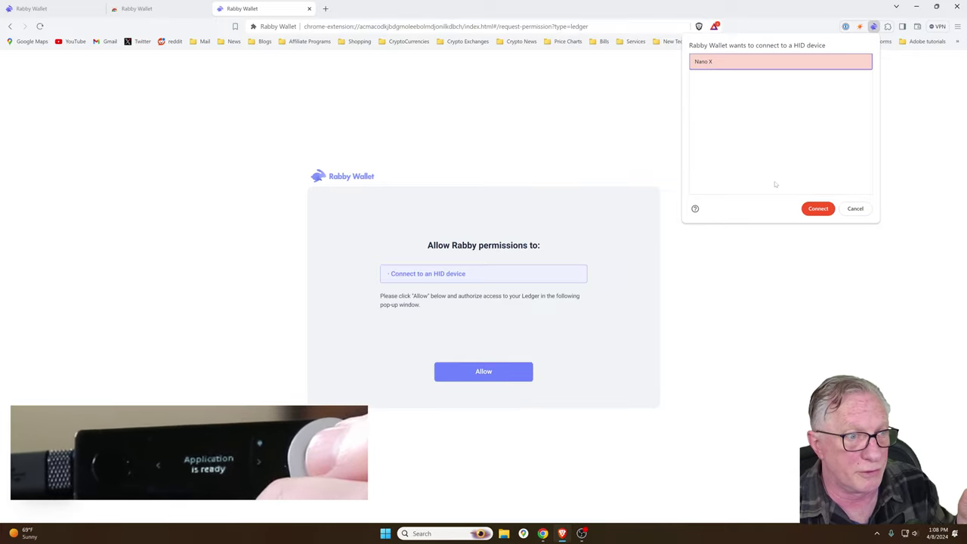
click(816, 208)
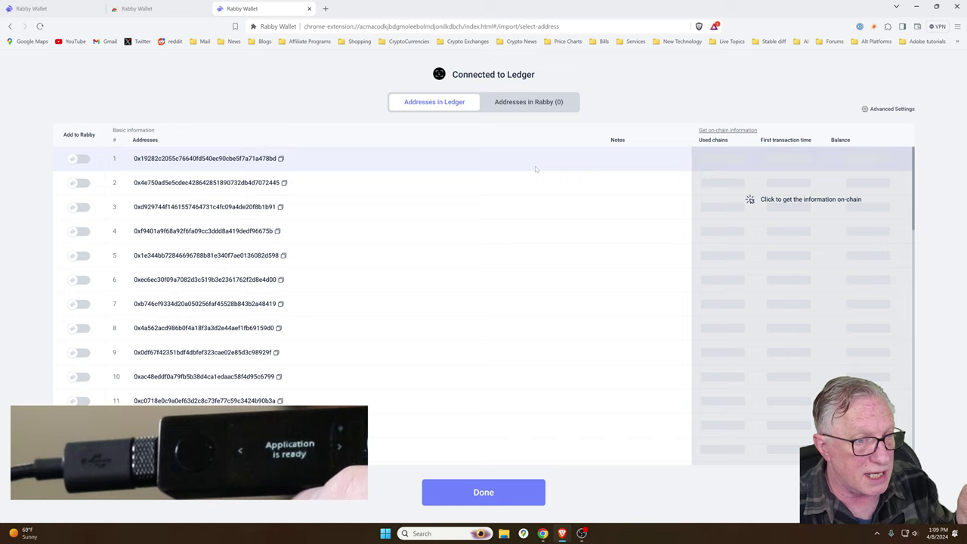
Load the on-chain information for the Ledger addresses and add the second address to Rabby.
click(813, 206)
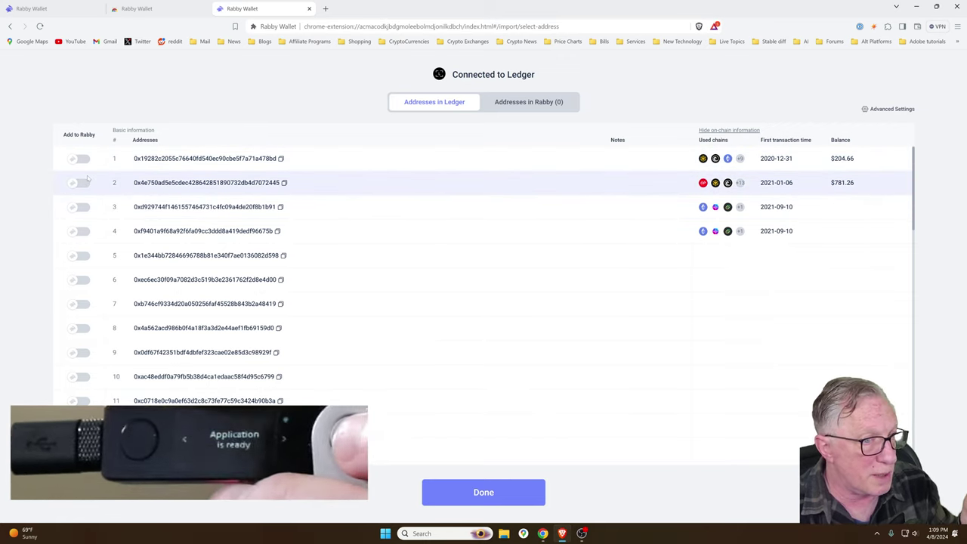
click(76, 183)
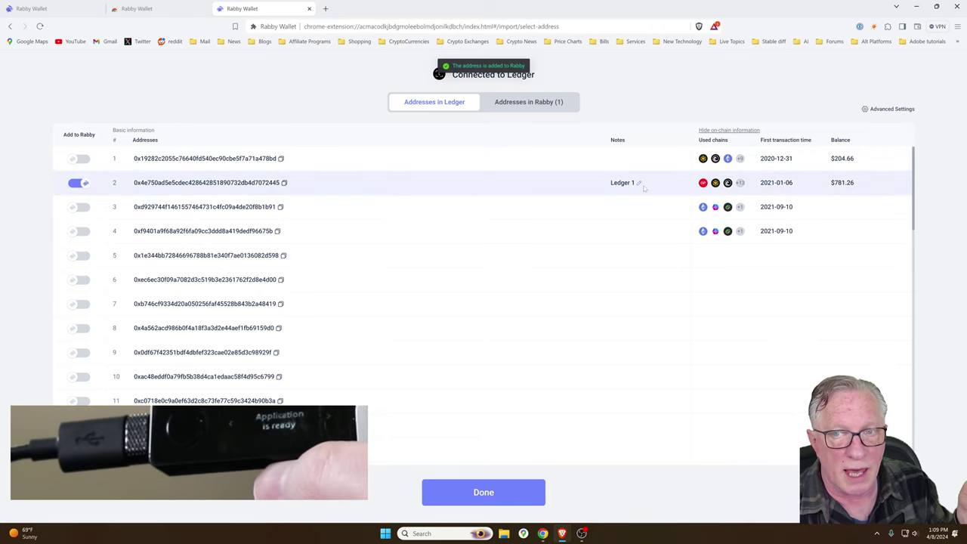
Rename the added Ledger address as Ledger X and finish the import.
click(639, 183)
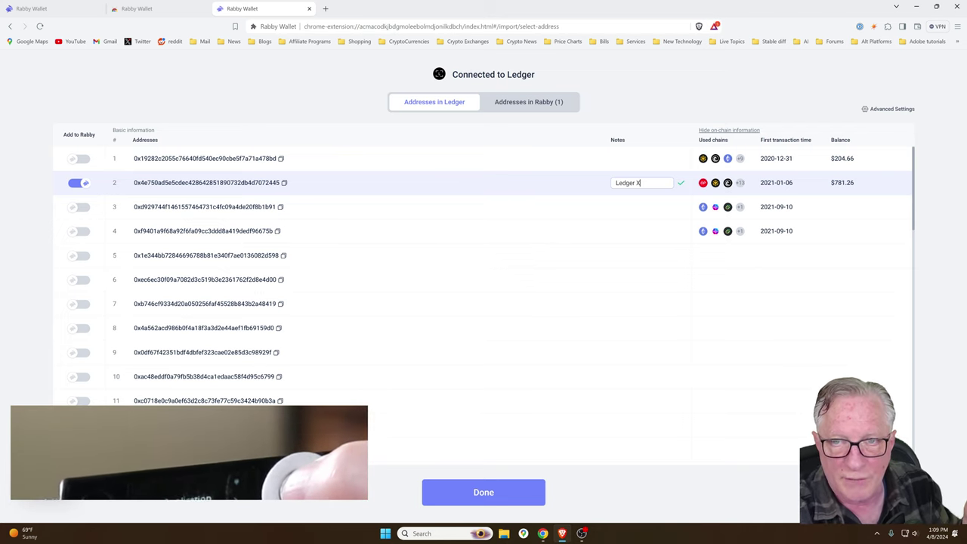
text(X)
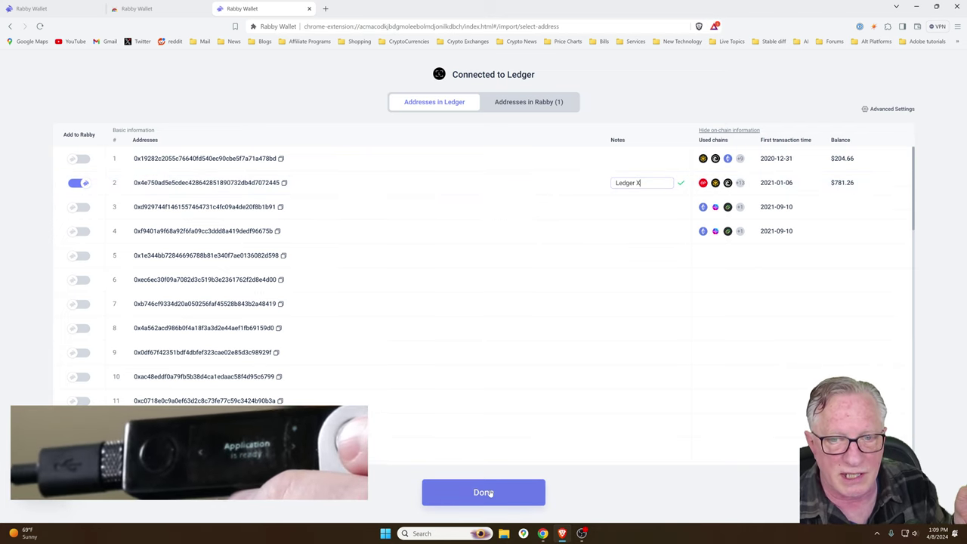
click(487, 493)
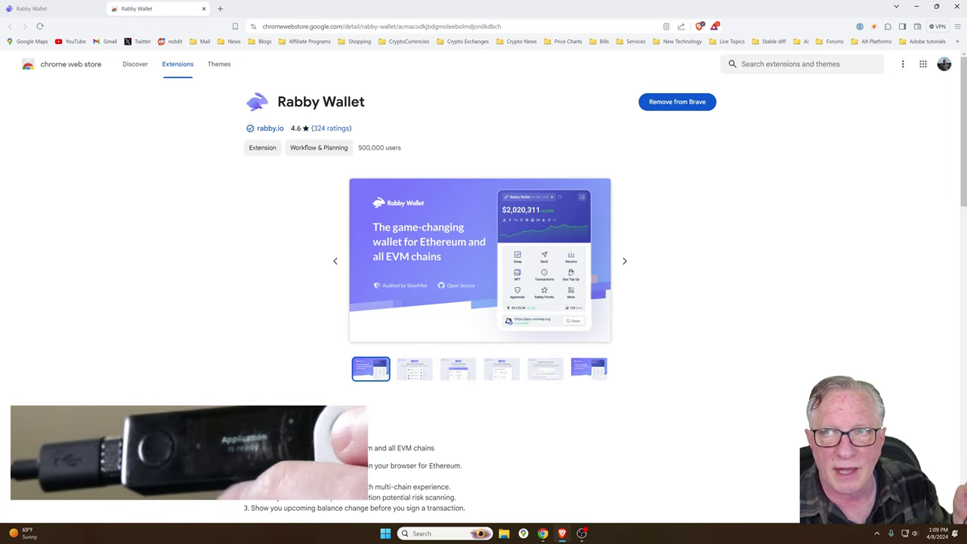
Reopen Rabby Wallet and switch the current address twice between Seed Phrase 1 #1 and Ledger X, ending on Ledger X.
click(889, 27)
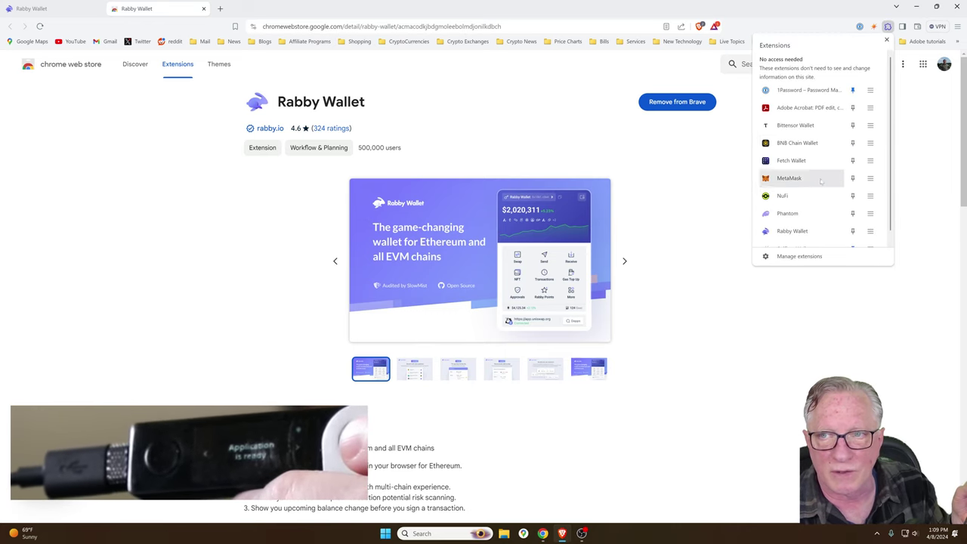
click(808, 230)
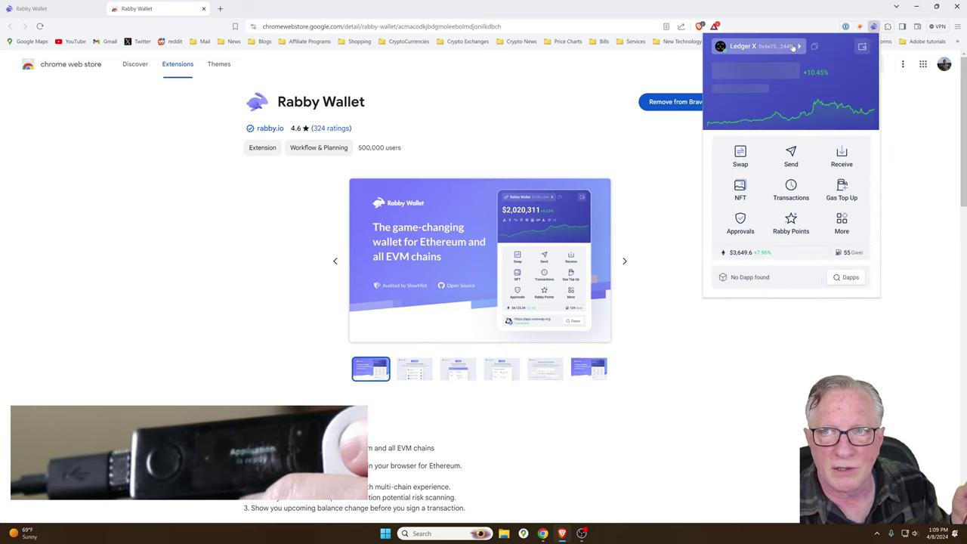
click(760, 47)
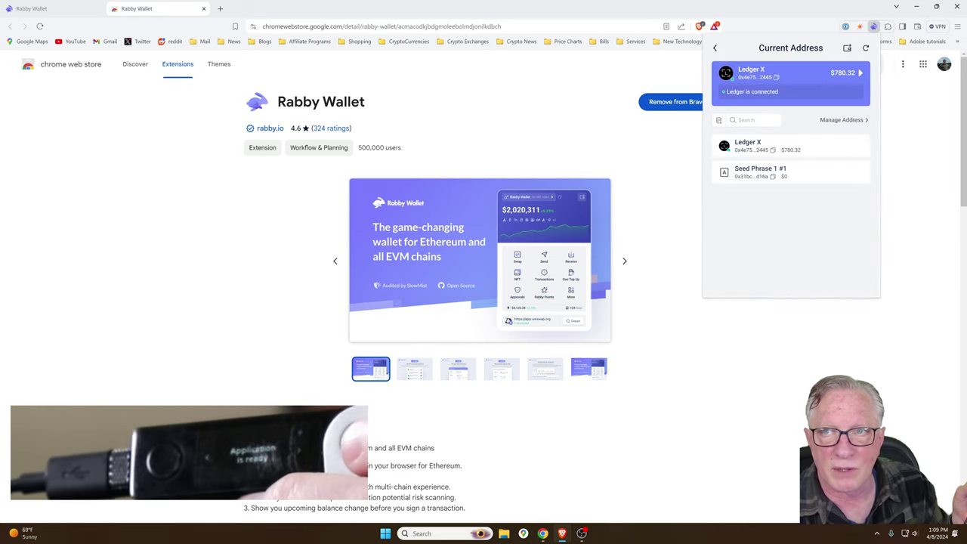
click(748, 179)
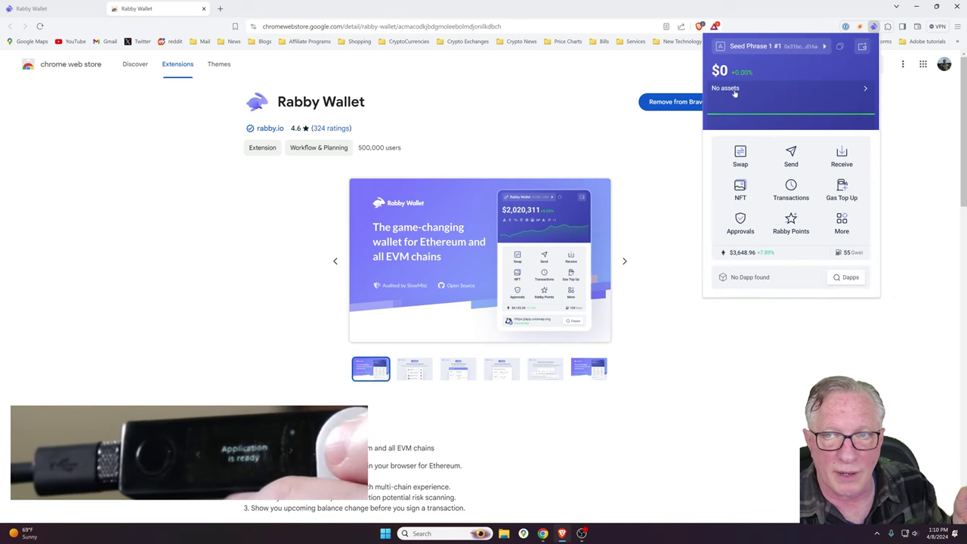
click(749, 46)
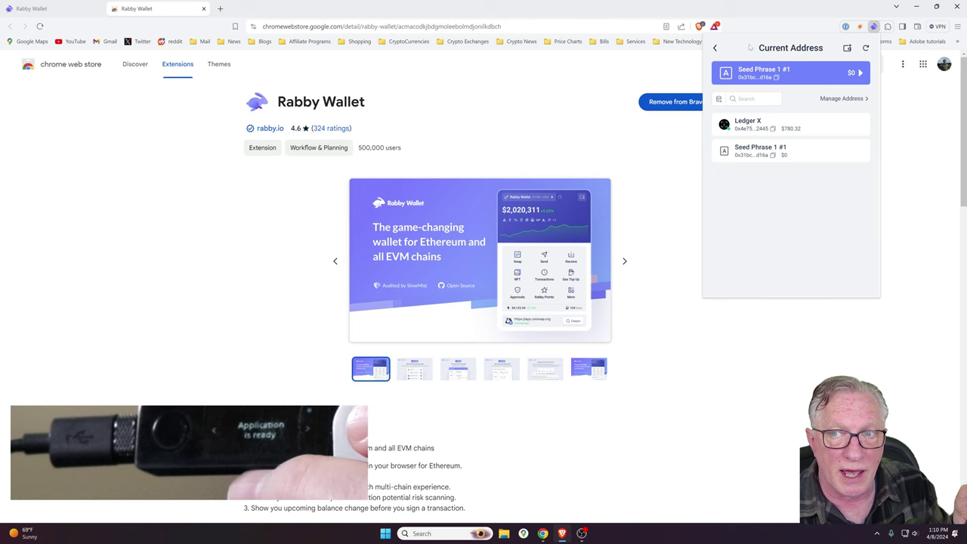
click(746, 128)
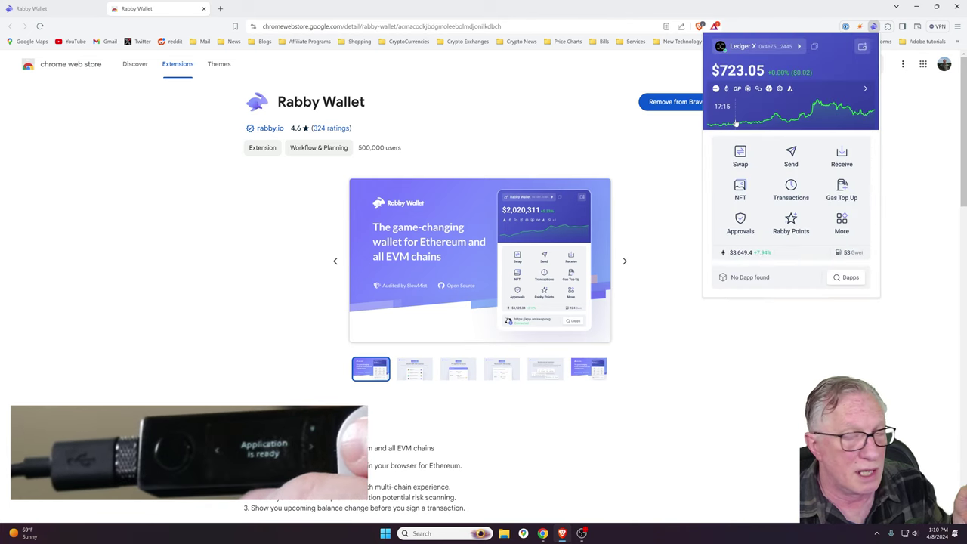
click(762, 47)
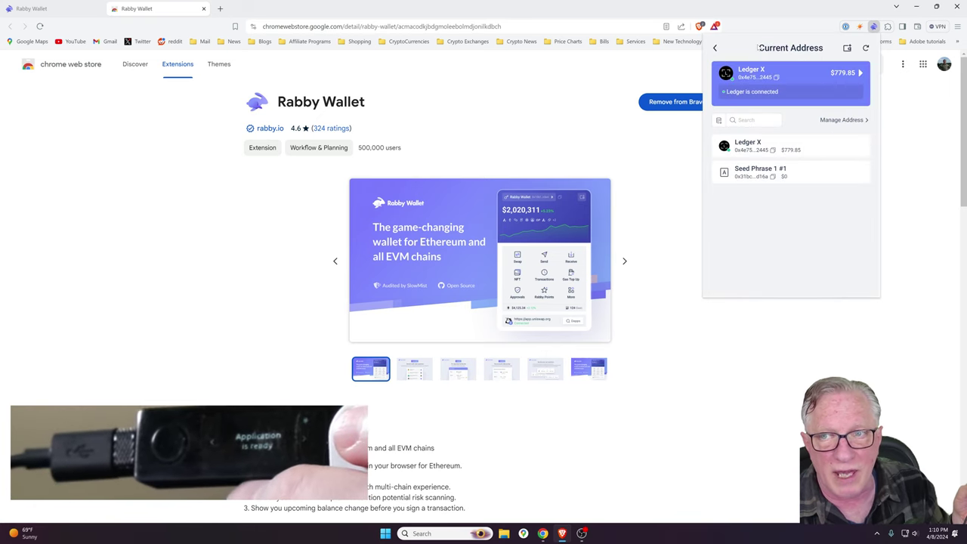
click(752, 174)
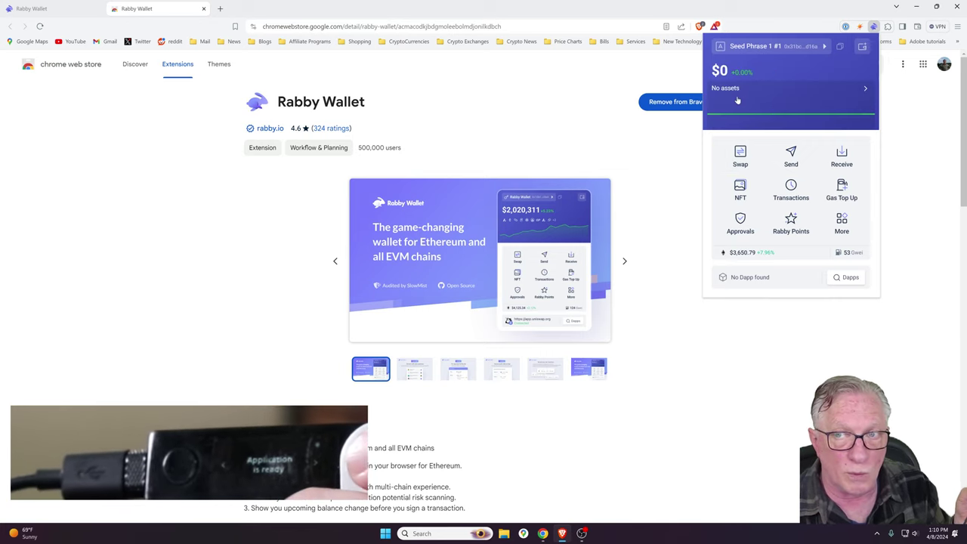
click(752, 47)
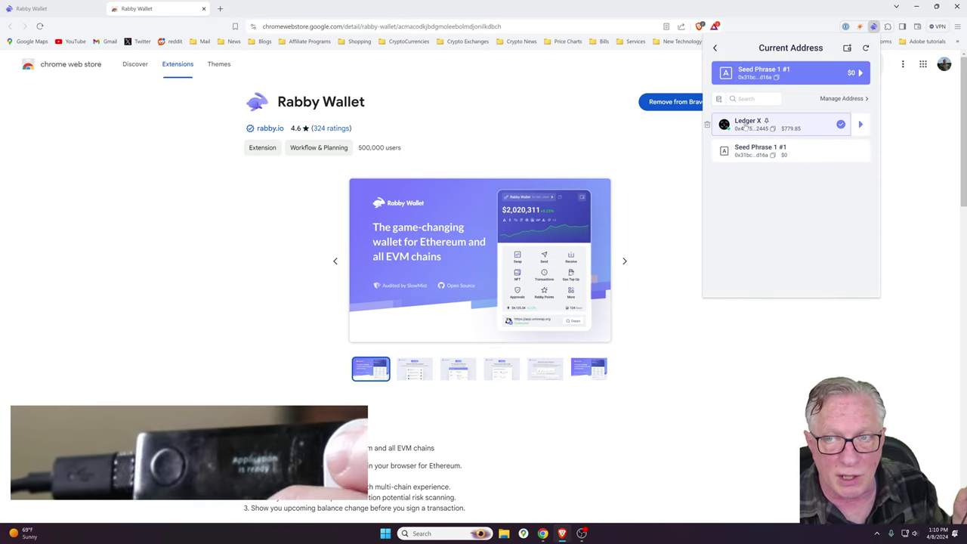
click(746, 126)
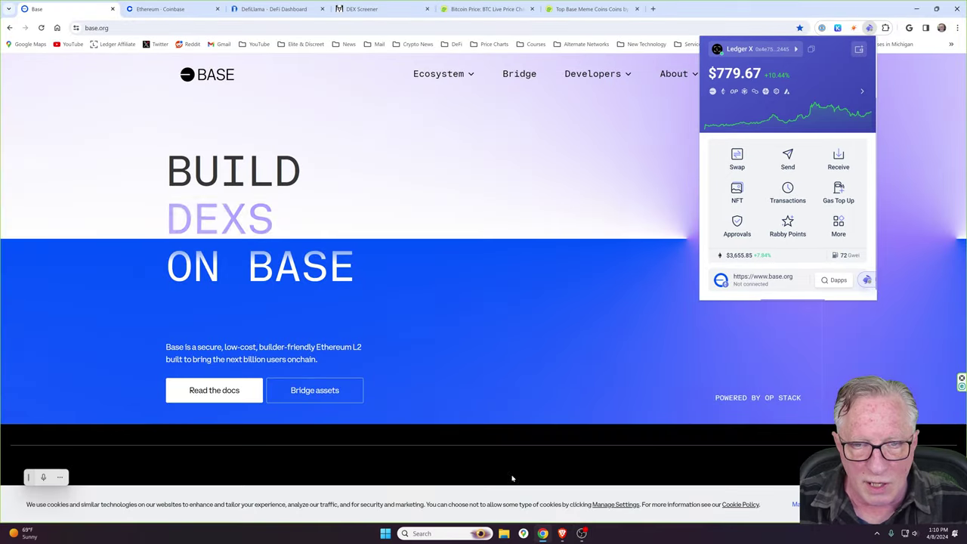
Reopen Rabby and review Ledger X's token holdings separately for Ethereum, Base, Optimism and BNB Chain.
click(516, 122)
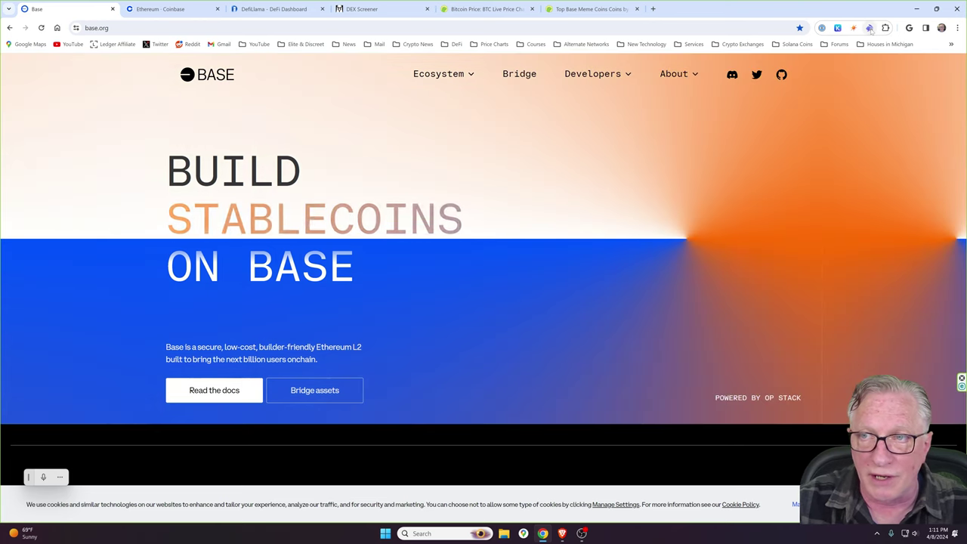
click(869, 28)
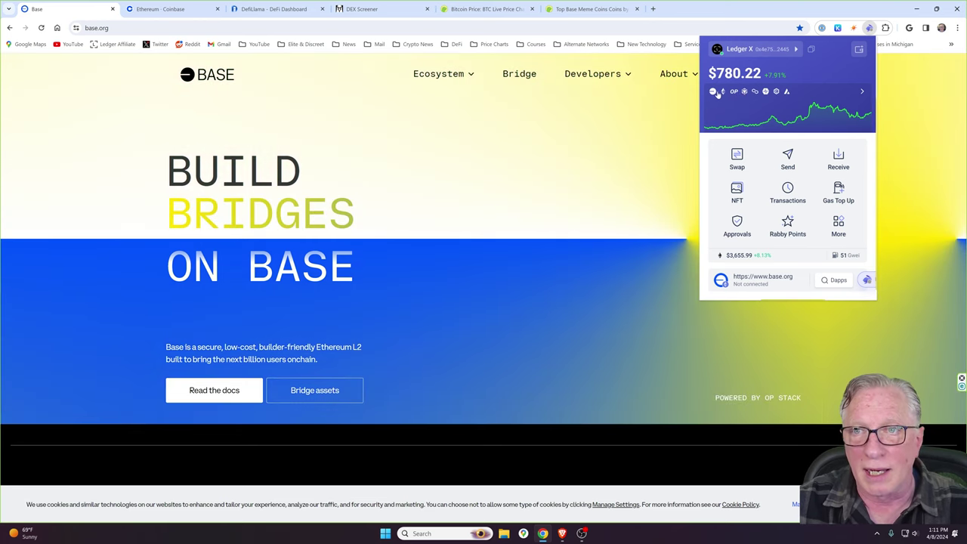
mouse_move(719, 92)
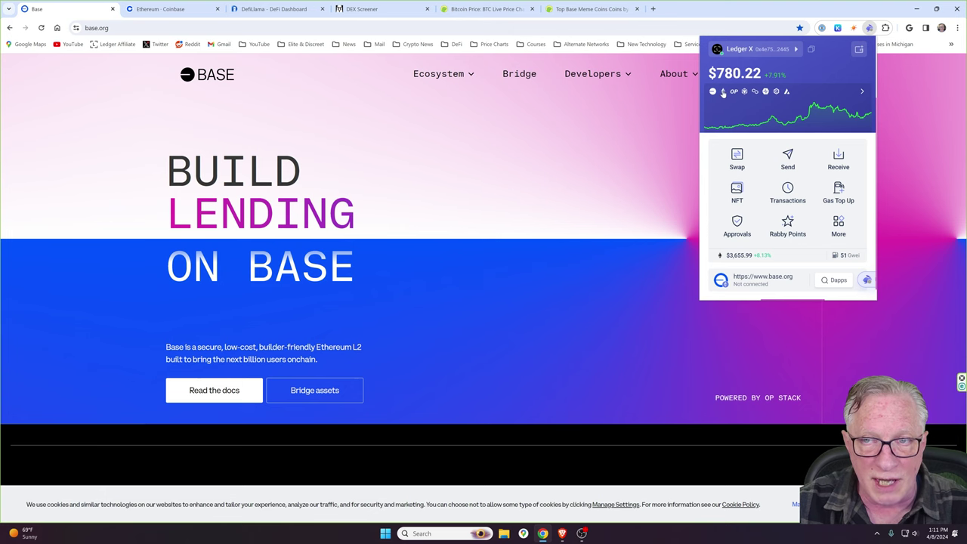
click(723, 92)
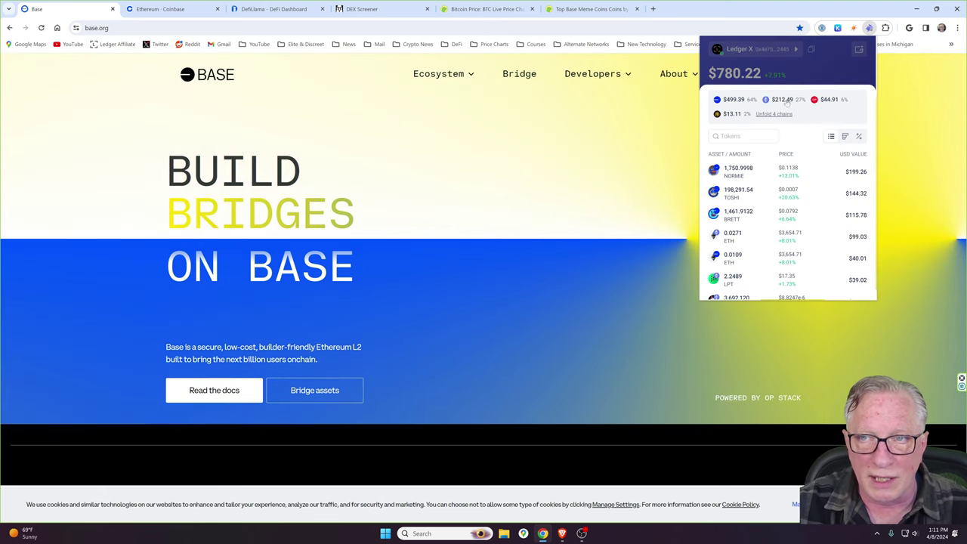
click(783, 101)
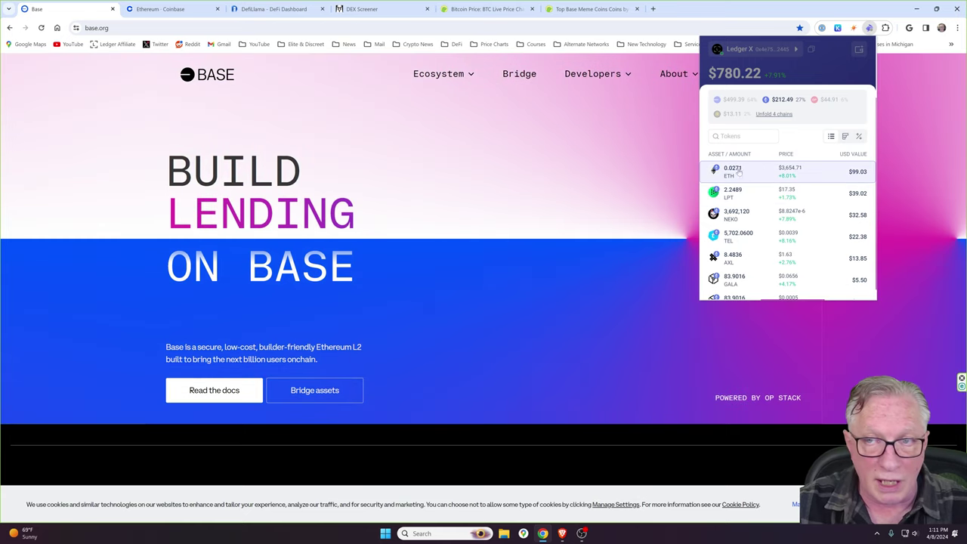
click(730, 101)
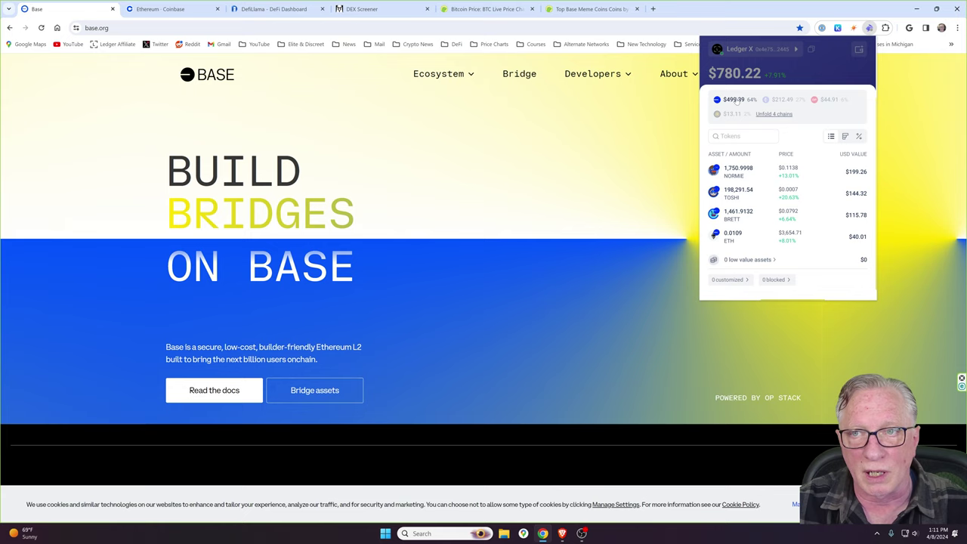
click(826, 100)
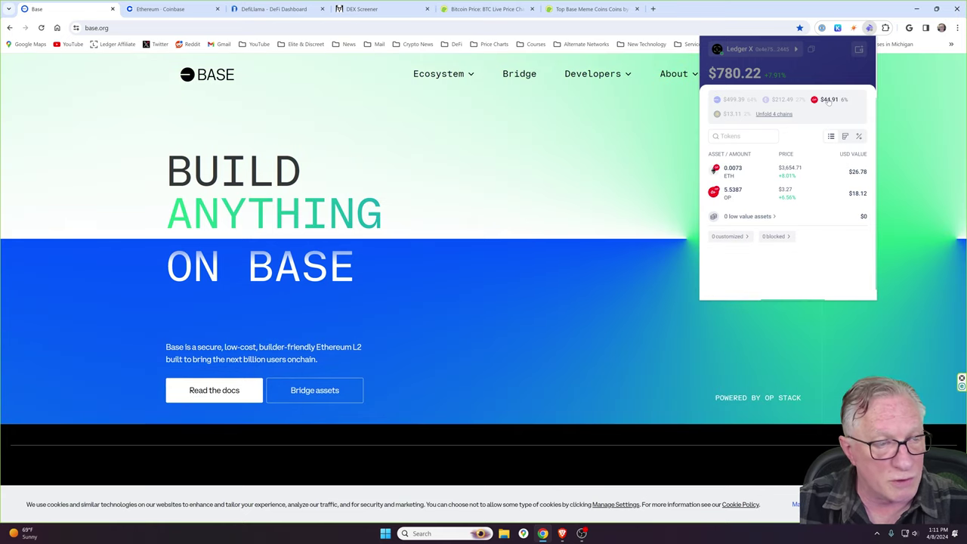
click(730, 114)
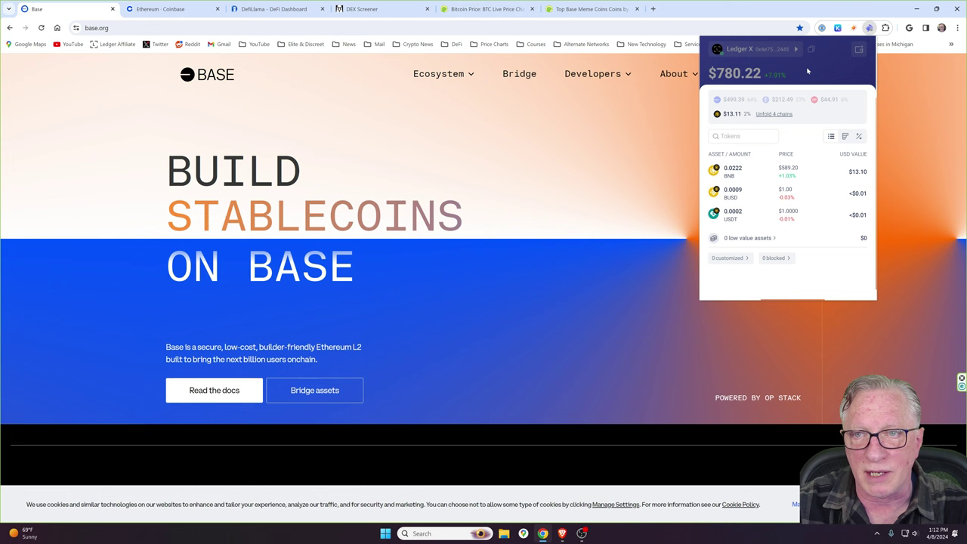
click(808, 71)
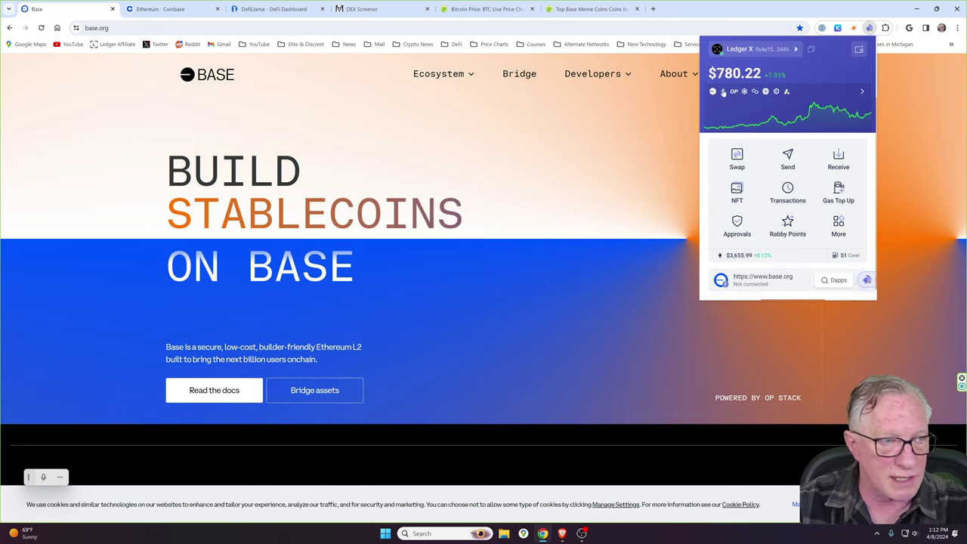
Compare Ledger X's token list on Base with the one on Ethereum and close Rabby.
mouse_move(725, 91)
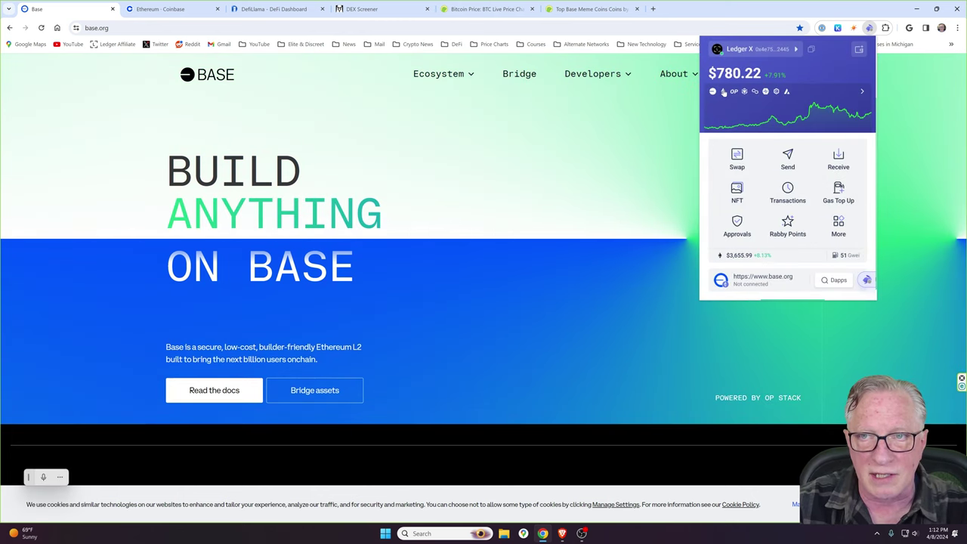
click(724, 91)
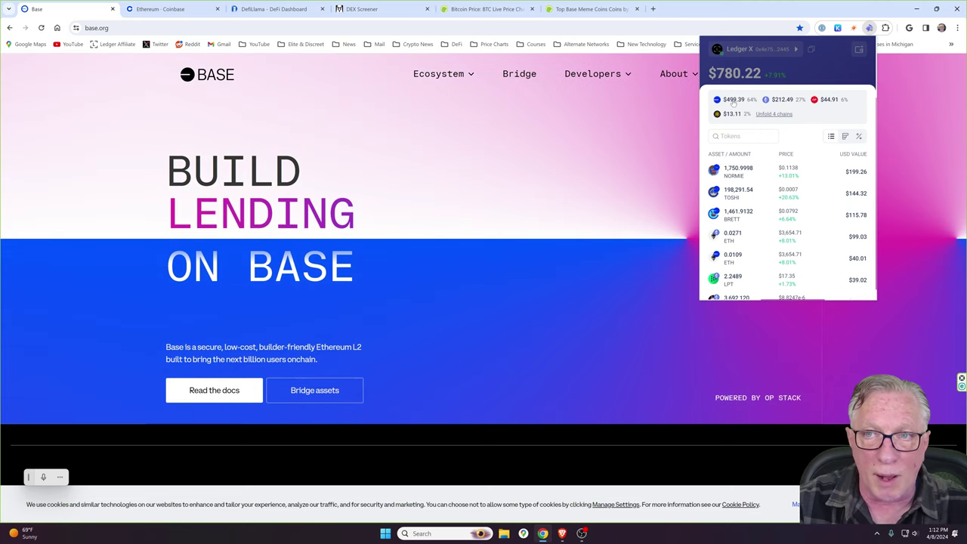
click(732, 102)
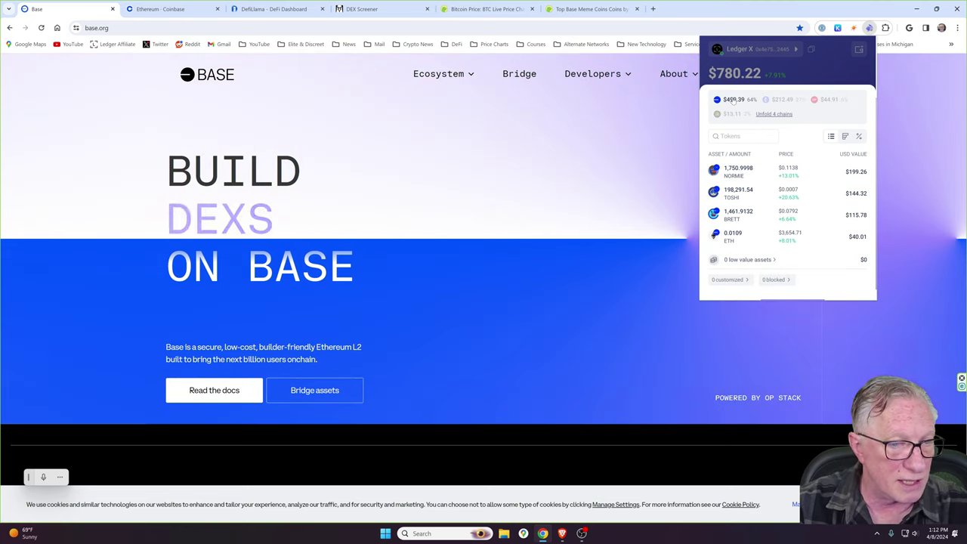
click(783, 100)
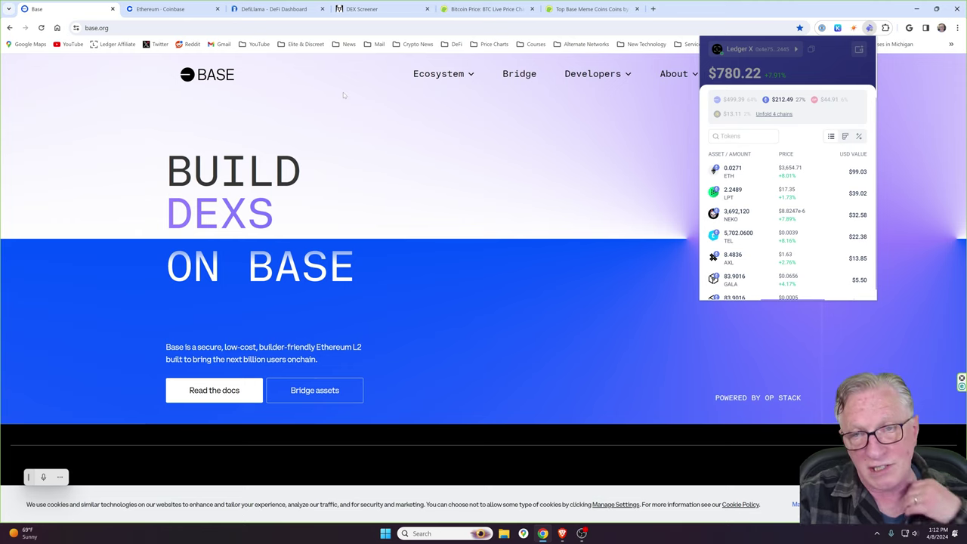
click(344, 93)
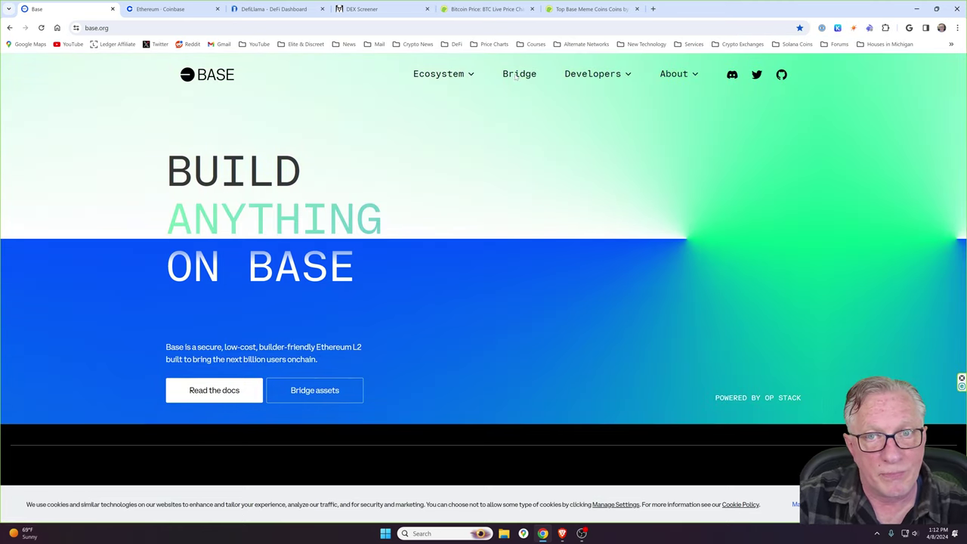
Open the Base Bridge from the Base site and connect Rabby Wallet to it.
click(520, 75)
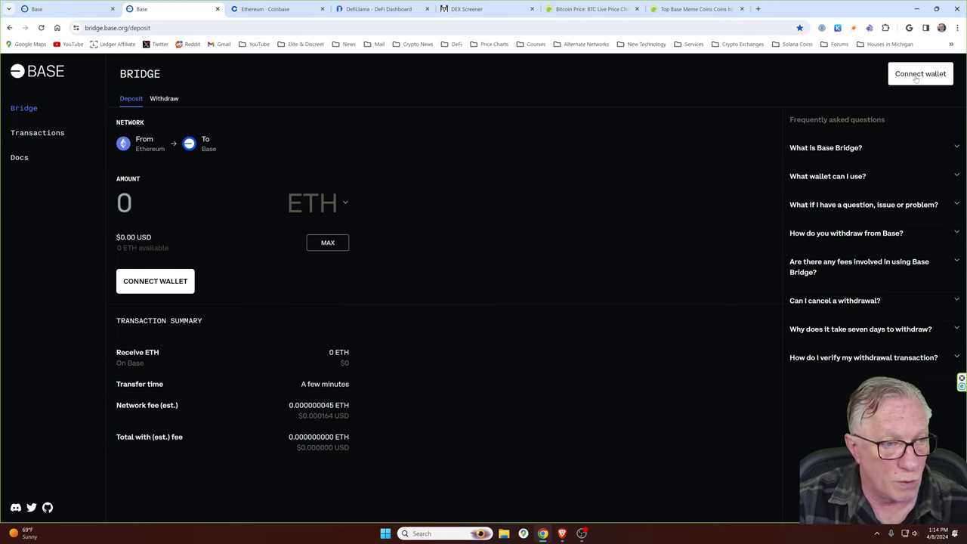
click(917, 78)
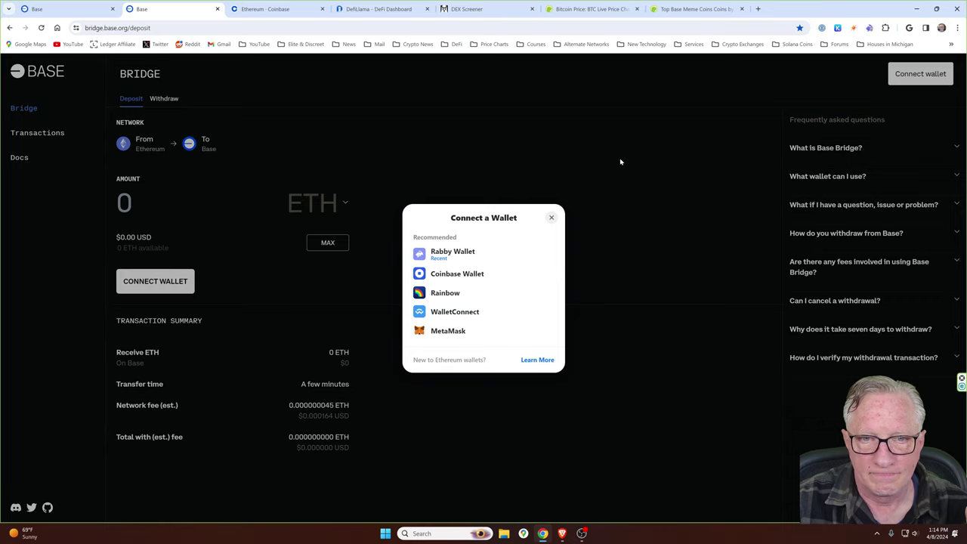
click(454, 256)
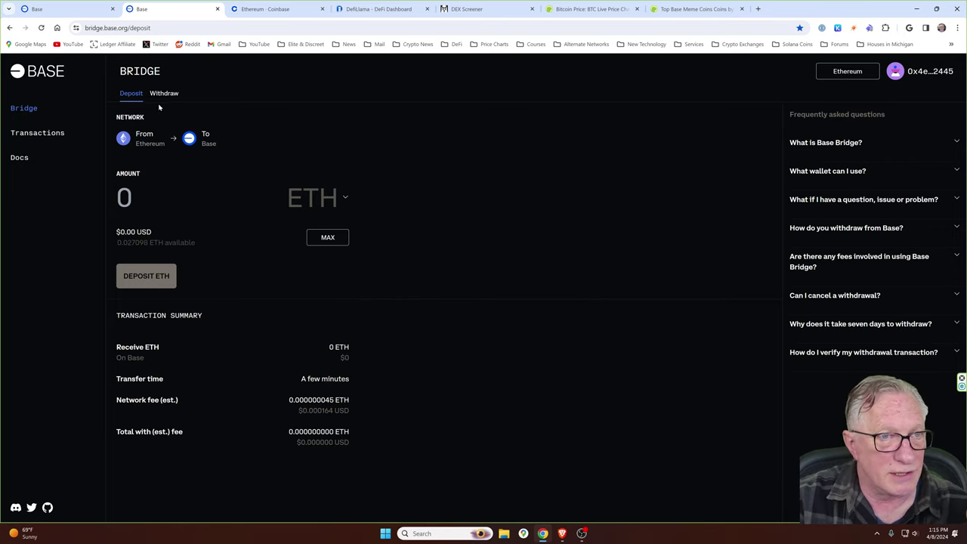
Set the amount to deposit from Ethereum to Base to 0.01 ETH.
click(327, 241)
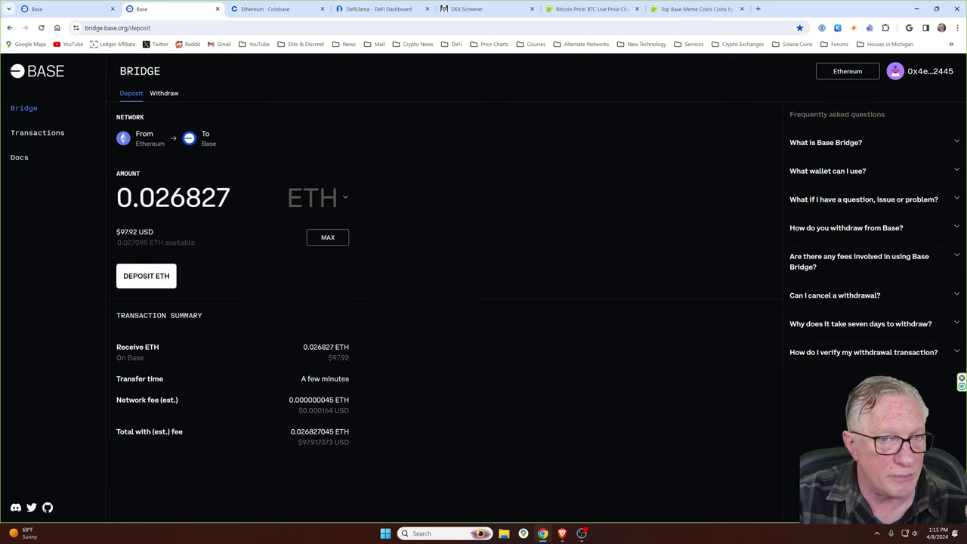
key(BackSpace)
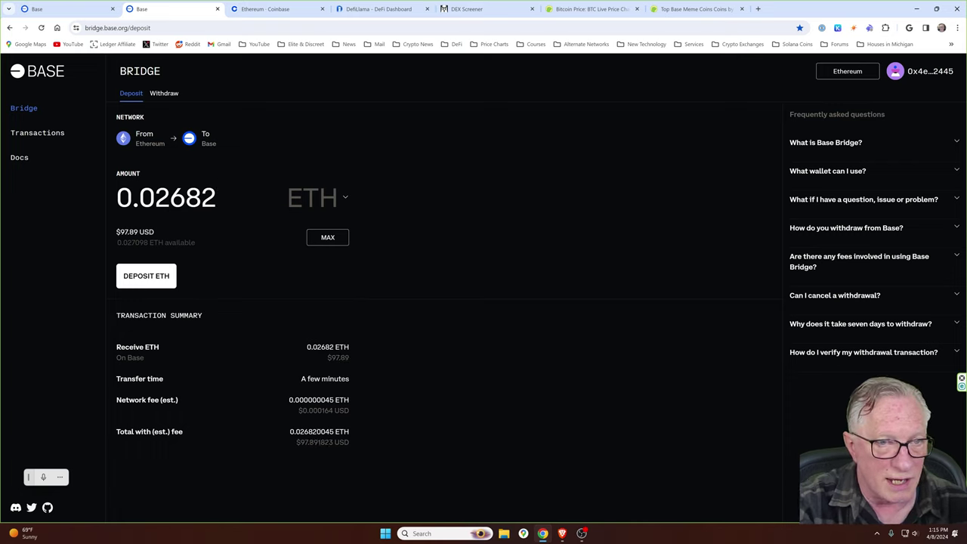
key(BackSpace)
key(BackSpace)
key(BackSpace)
key(BackSpace)
text(1)
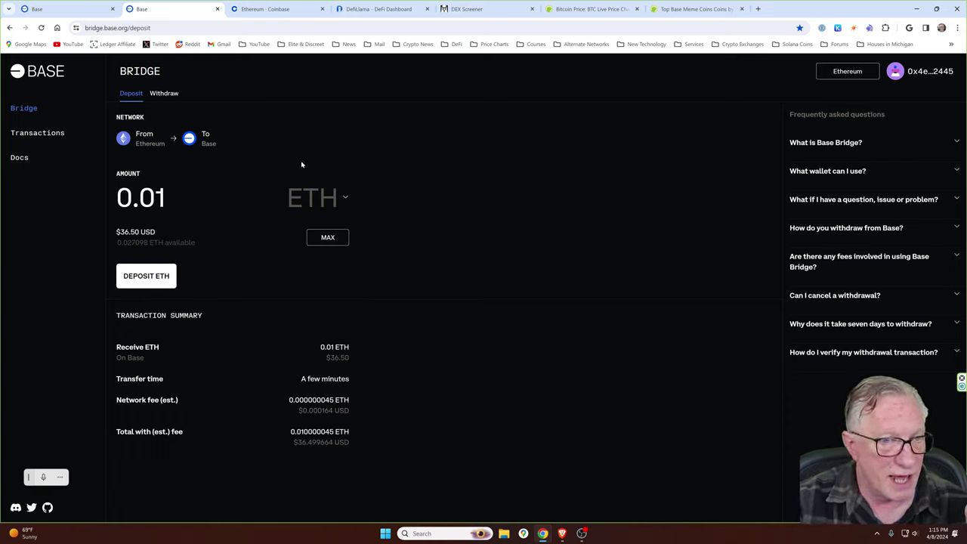
Submit the ETH deposit and begin signing it in Rabby after reviewing the cross-chain transaction and gas details.
click(143, 279)
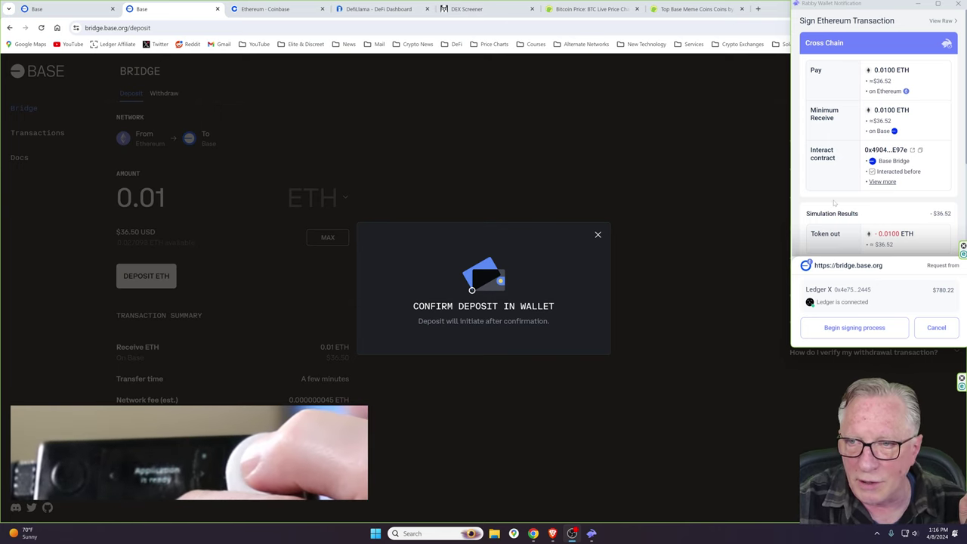
scroll(835, 204, down, 1)
scroll(819, 208, down, 1)
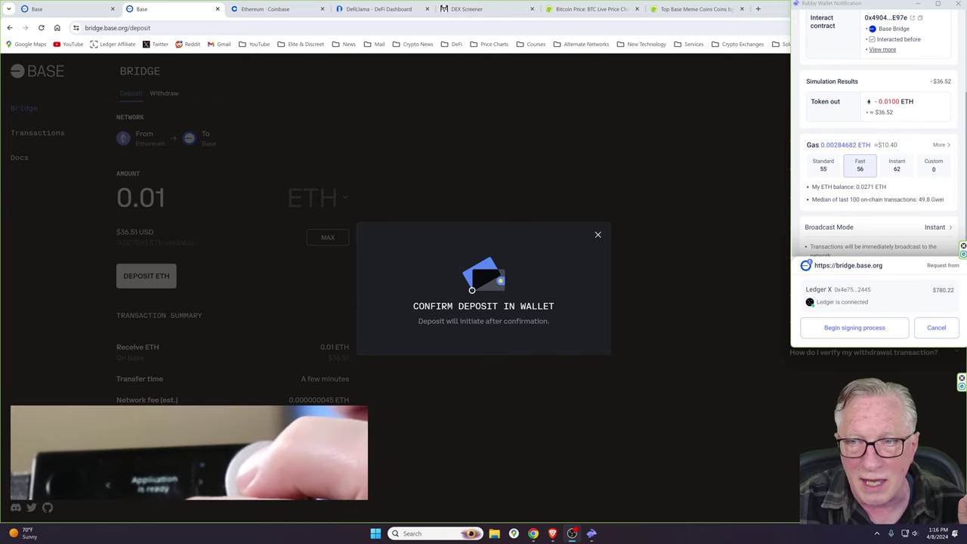
scroll(864, 203, down, 1)
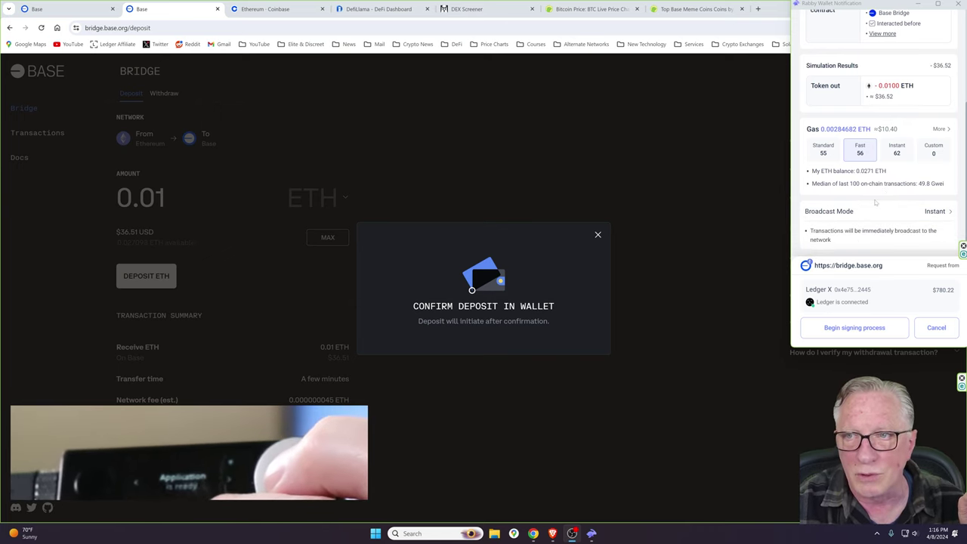
scroll(886, 187, up, 3)
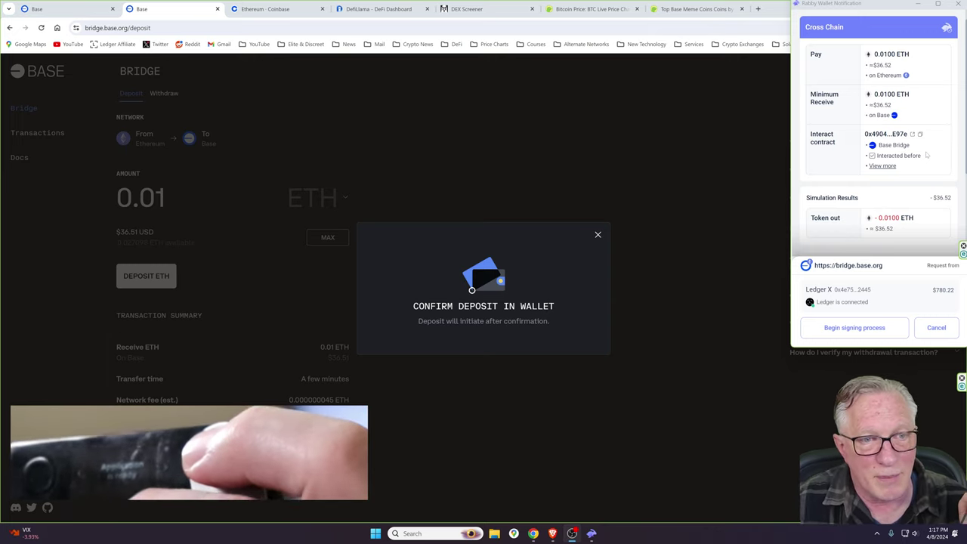
scroll(927, 155, down, 2)
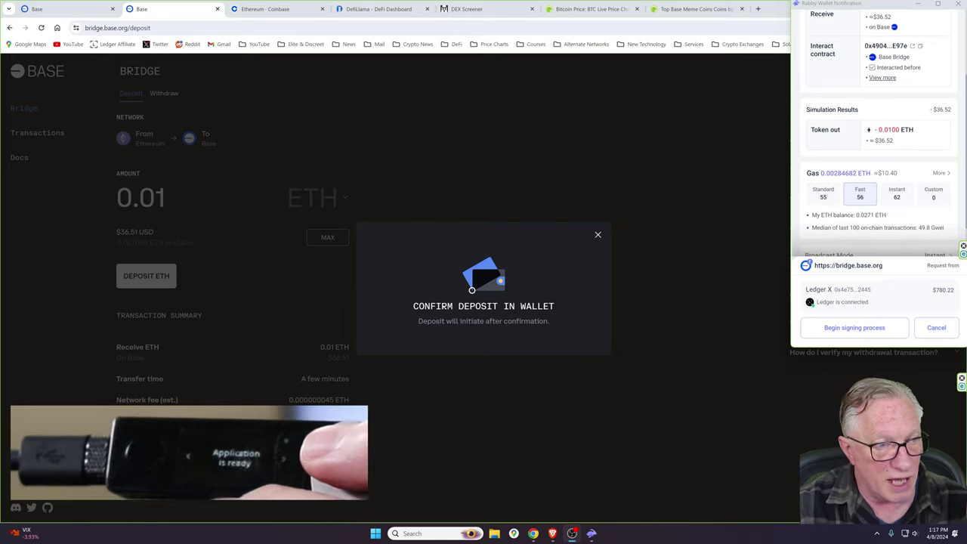
click(854, 330)
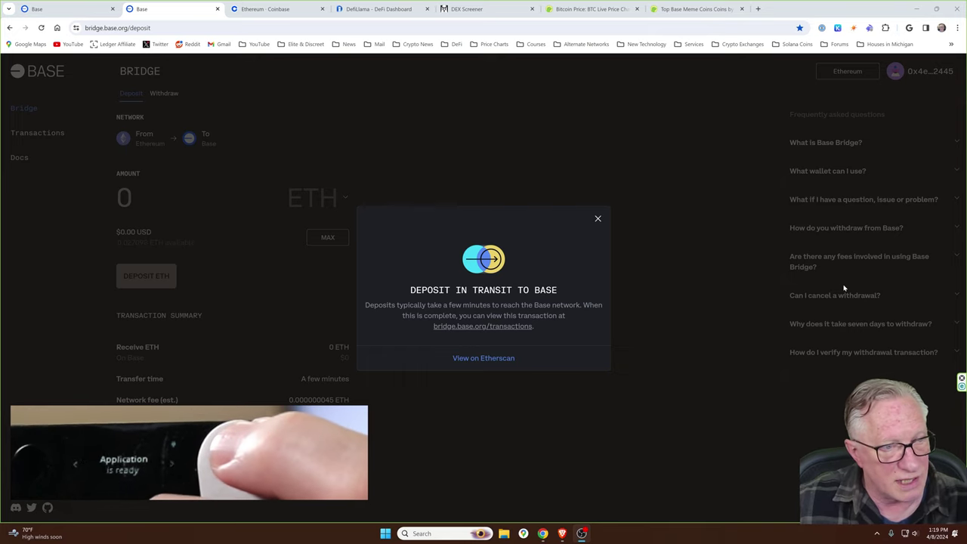
View the bridge deposit on Etherscan and examine its status, value and transaction fee.
click(484, 359)
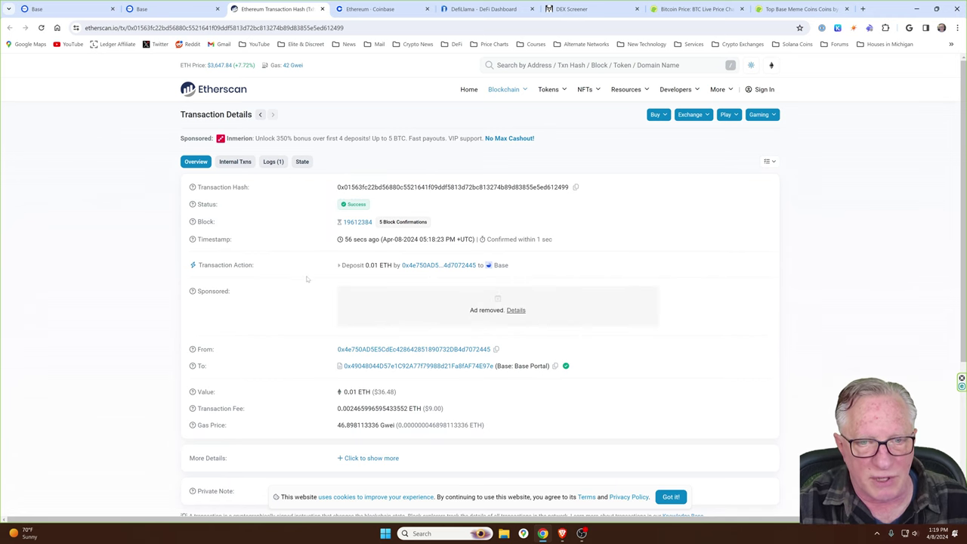
scroll(300, 300, down, 1)
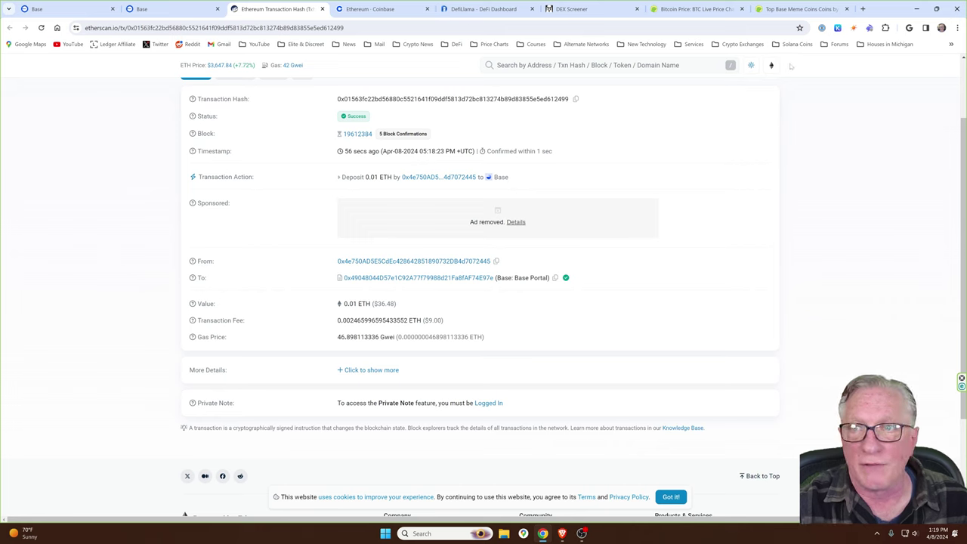
Open Rabby and check Ledger X's token list on Base and across all chains for the bridged ETH.
click(869, 28)
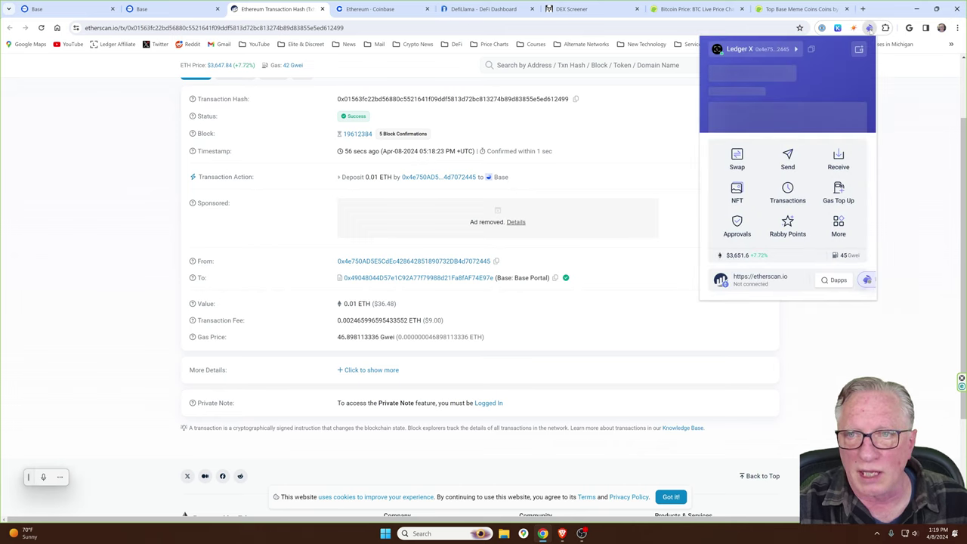
click(787, 98)
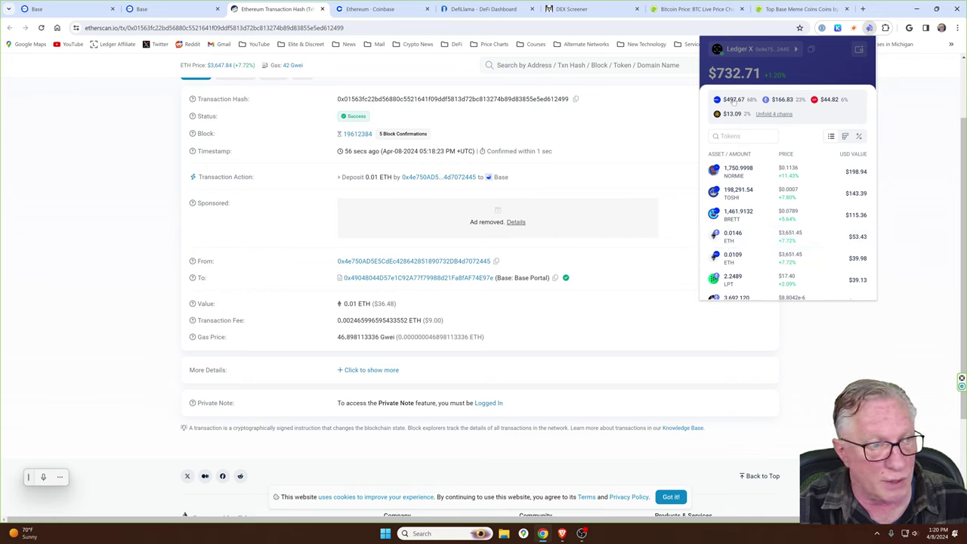
click(732, 100)
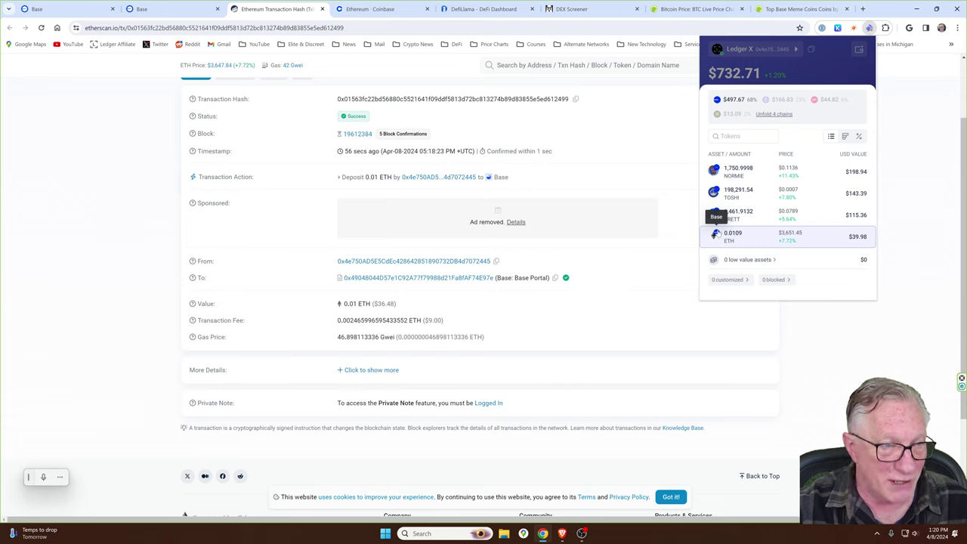
click(744, 78)
click(714, 91)
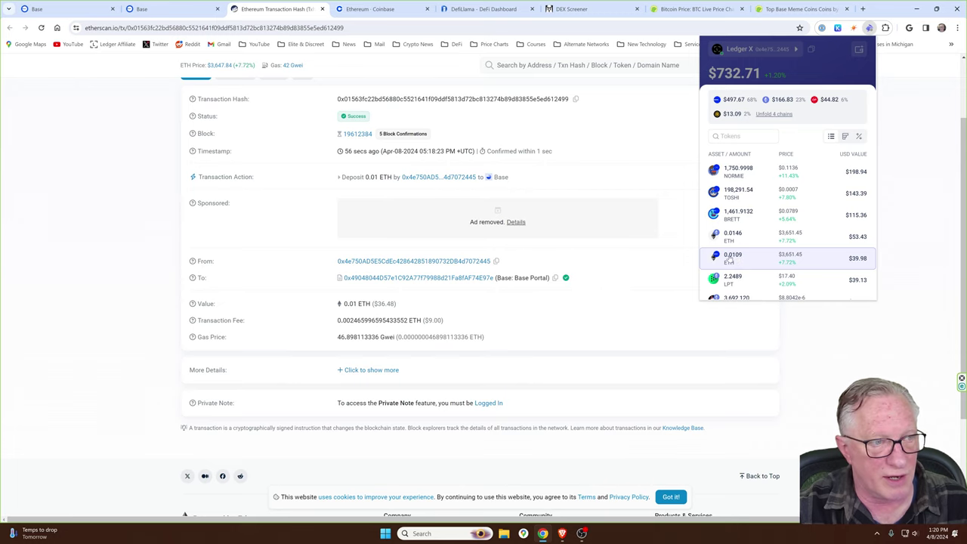
Leave the token list and refresh the Ledger X balance in Rabby.
click(794, 76)
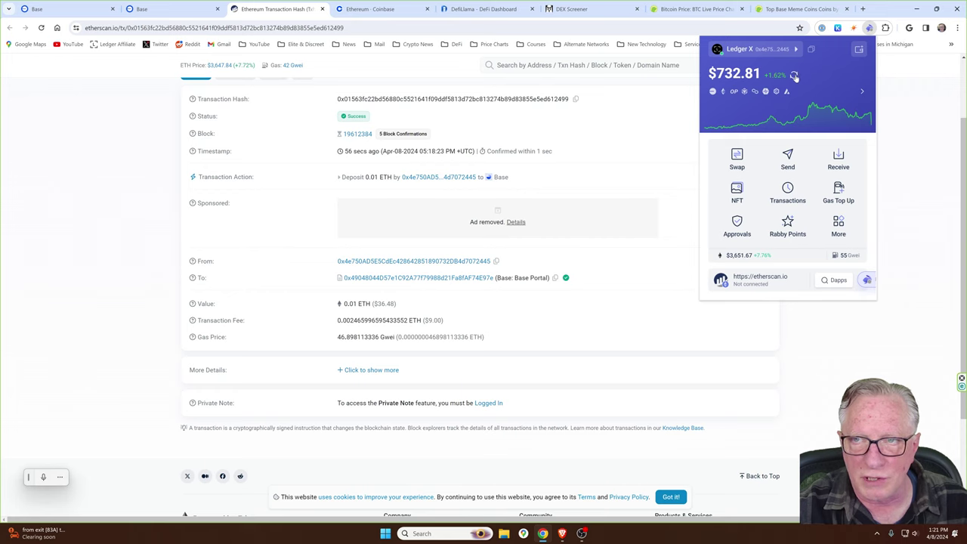
click(794, 76)
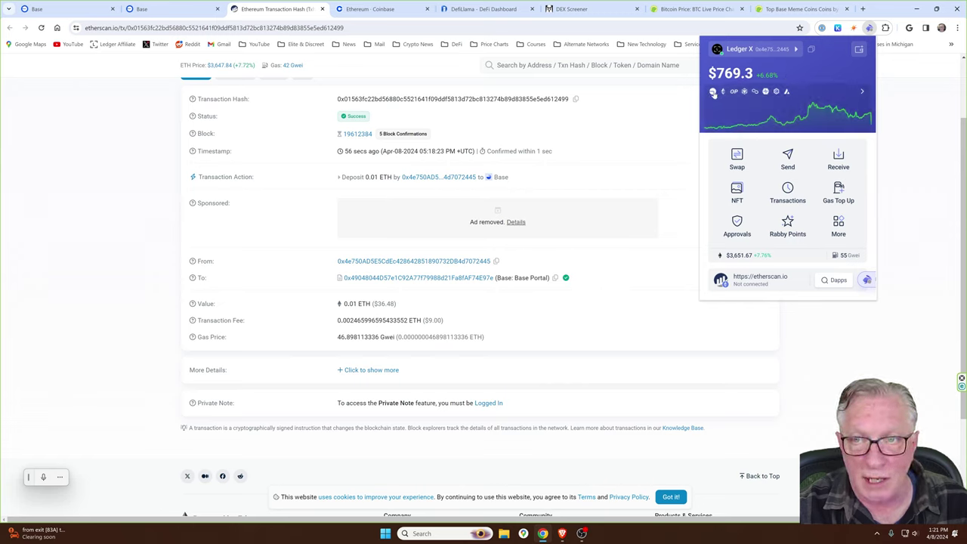
mouse_move(714, 92)
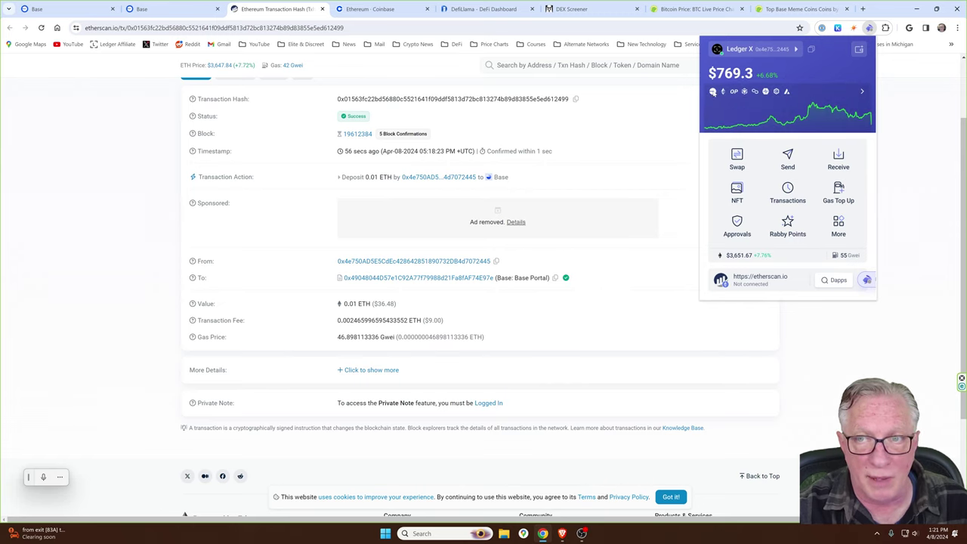
Check Ledger X's ETH balances in Rabby's token list and return to the Base bridge deposit page.
click(713, 92)
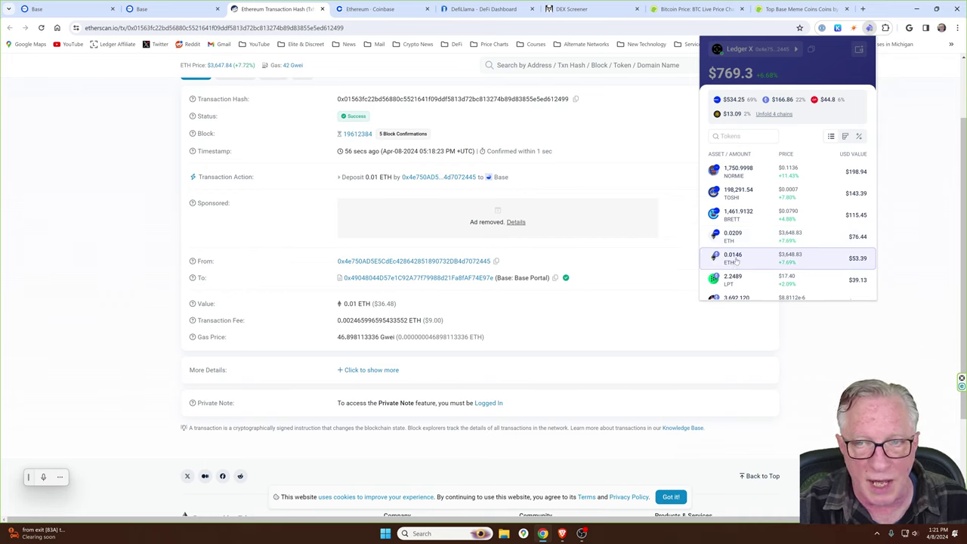
click(157, 10)
click(598, 219)
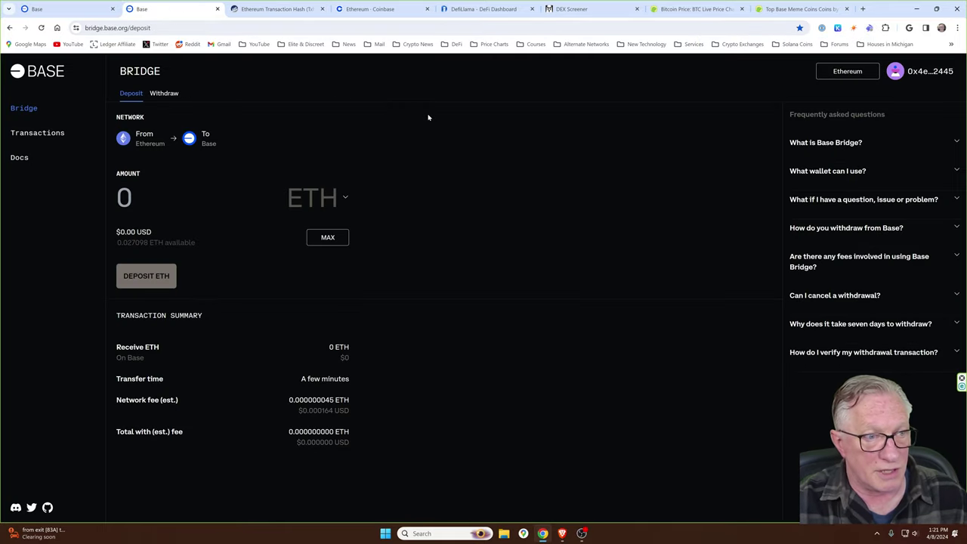
Switch to Coinbase and copy the Ledger X wallet address from Rabby.
click(370, 9)
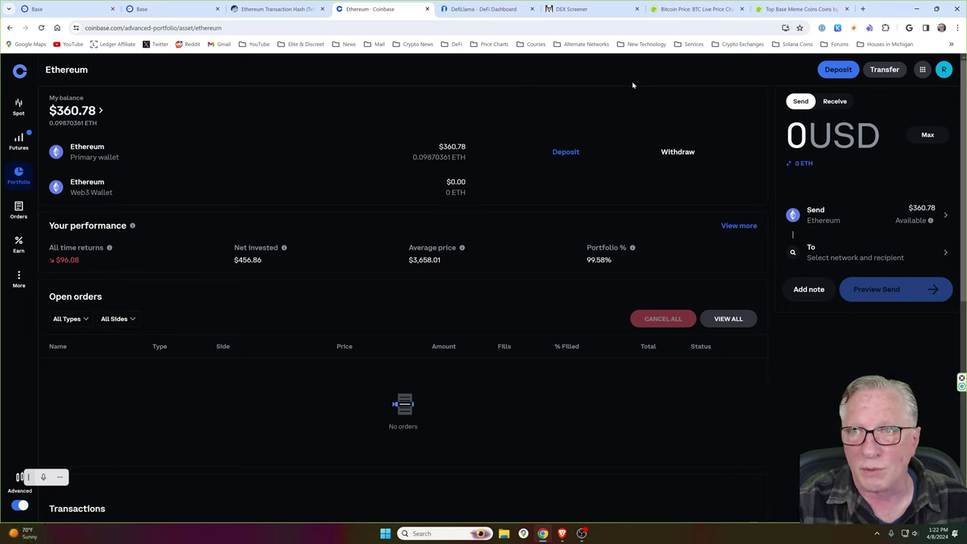
click(870, 29)
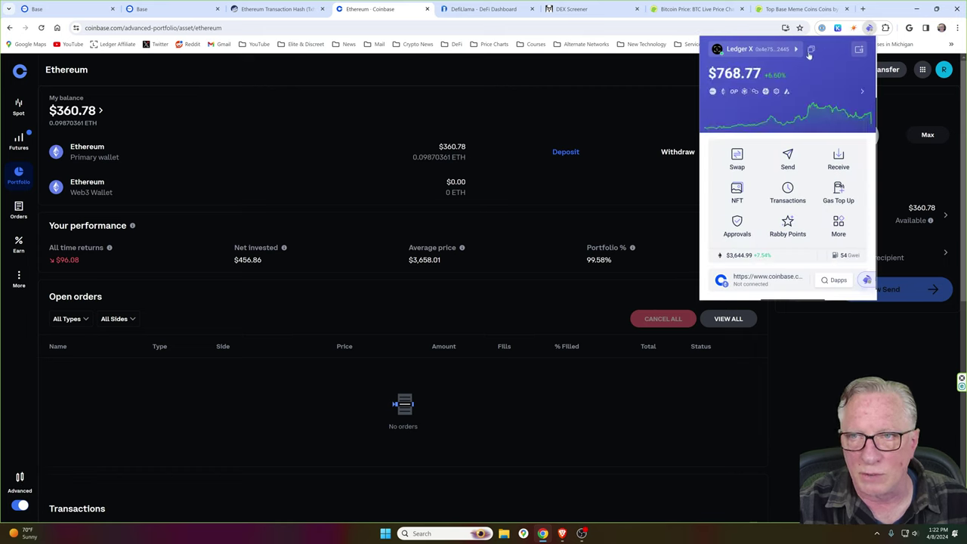
click(813, 52)
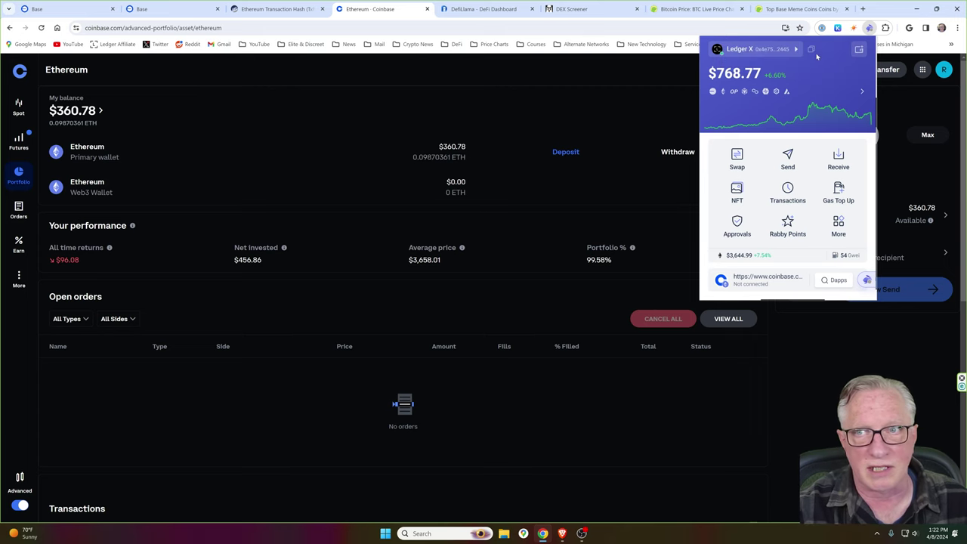
click(665, 76)
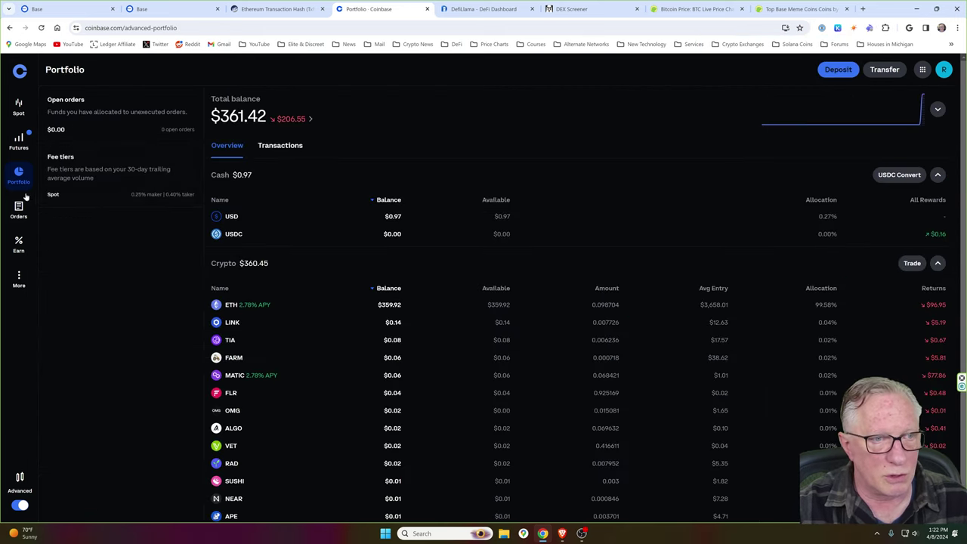
Open the ETH asset from the Coinbase portfolio and set the send amount to 20 USD.
click(232, 305)
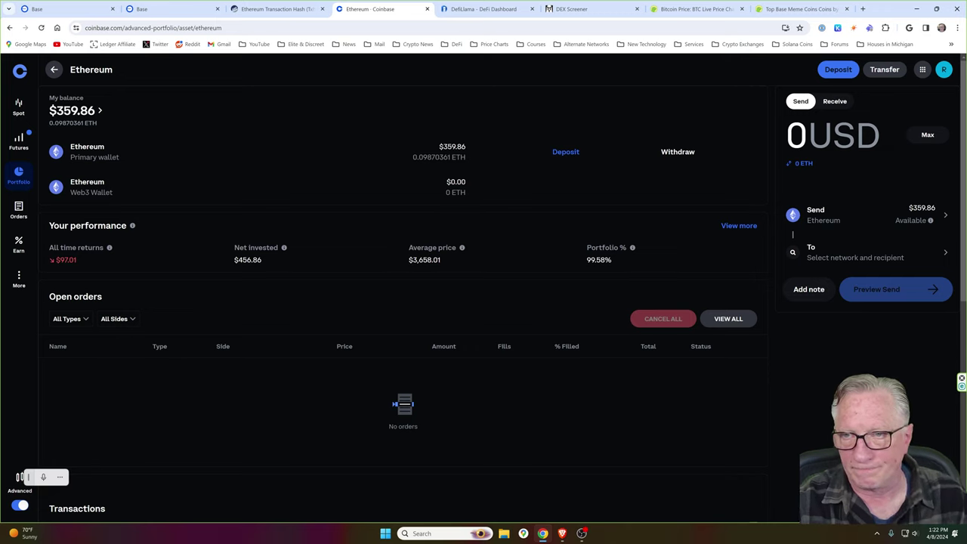
click(926, 137)
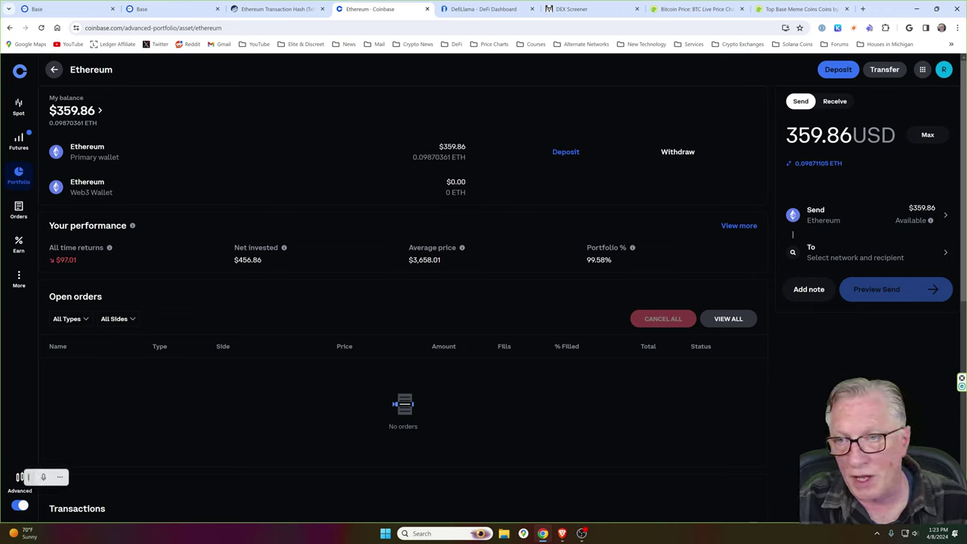
key(BackSpace)
key(BackSpace)
key(BackSpace)
key(BackSpace)
key(BackSpace)
key(BackSpace)
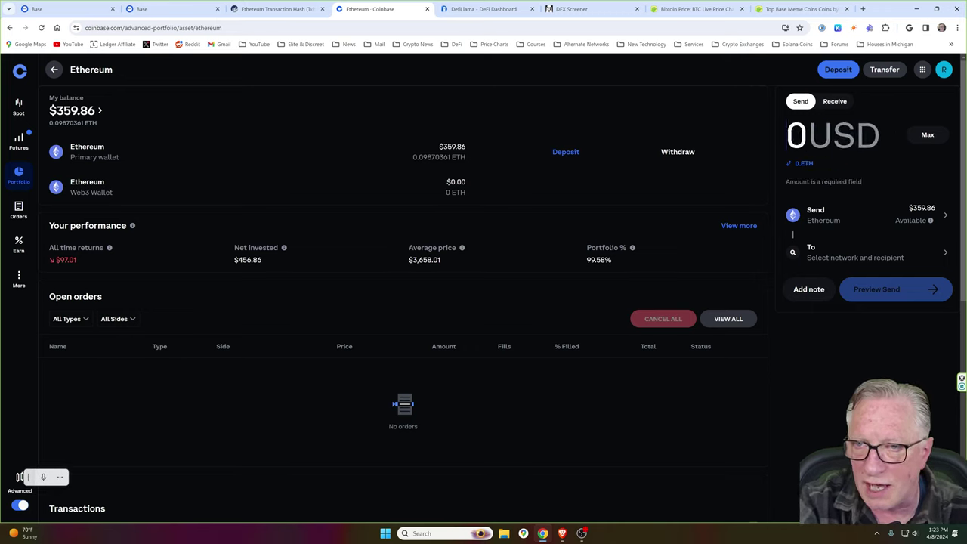
text(20)
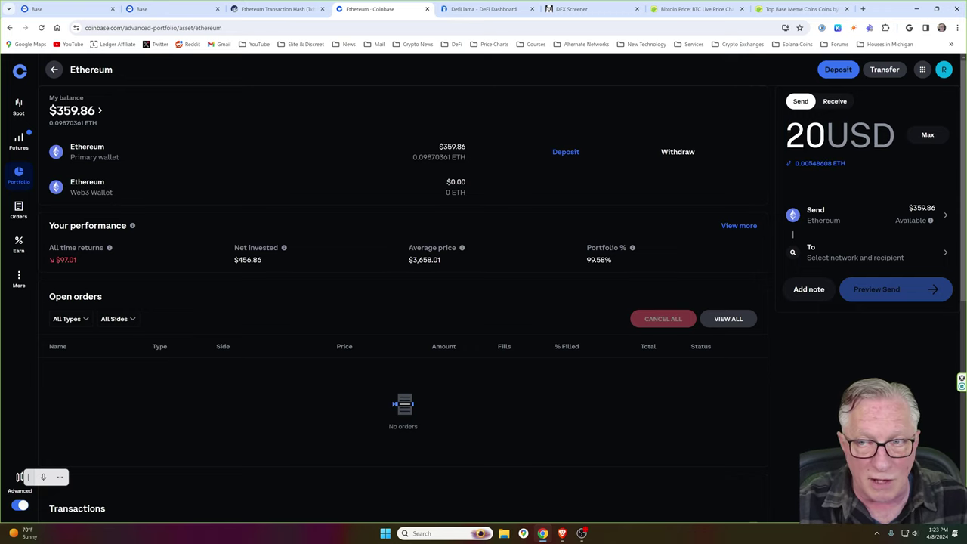
Choose Base as the send network, confirm it is supported, and set the copied Ledger X address as recipient.
click(821, 255)
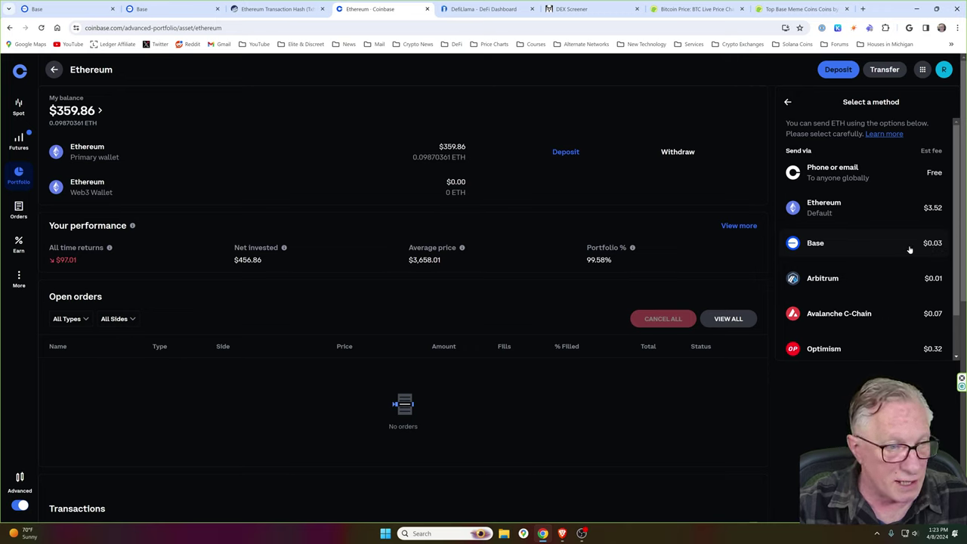
click(821, 246)
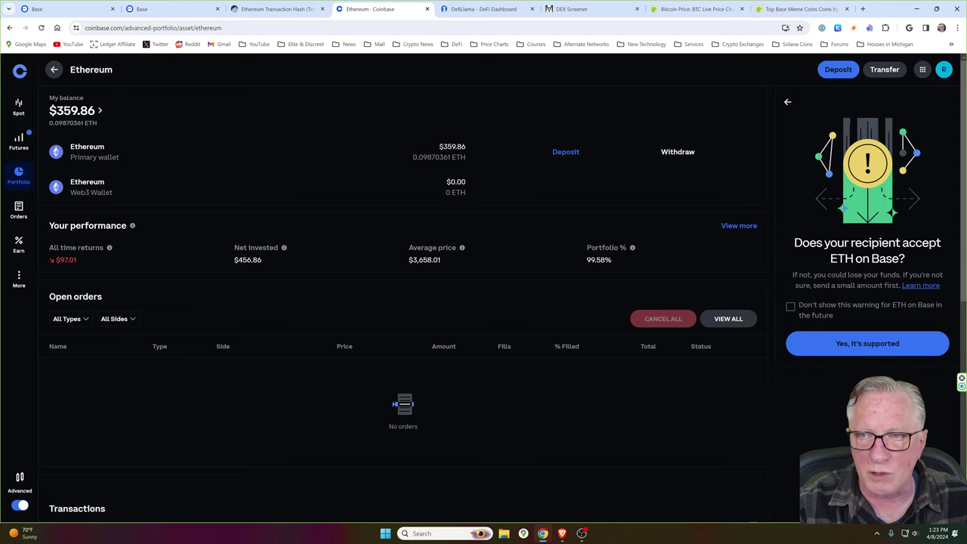
click(881, 343)
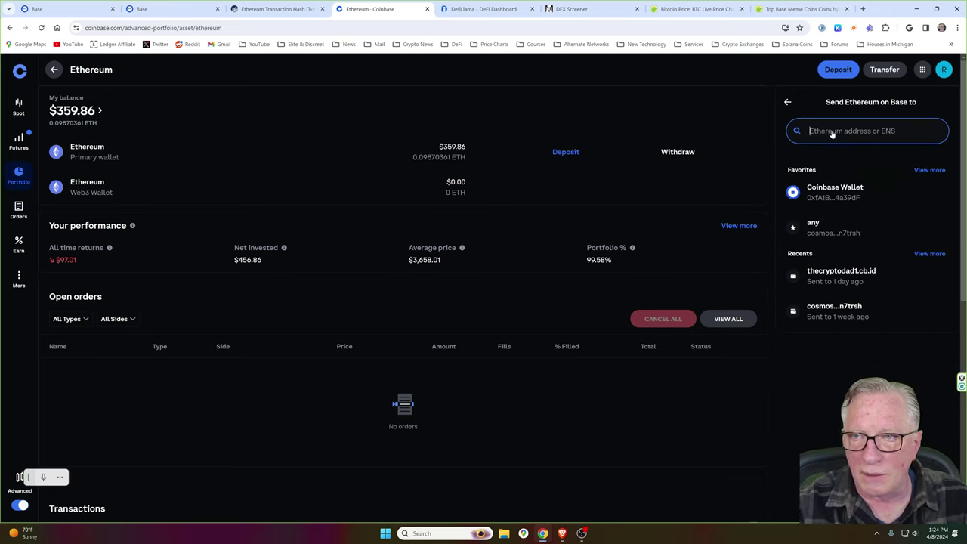
right_click(812, 133)
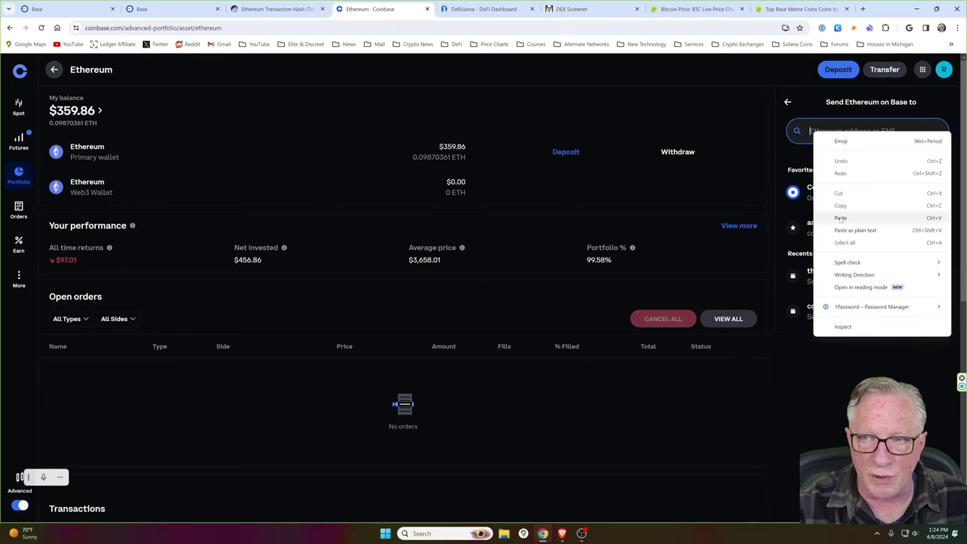
click(840, 218)
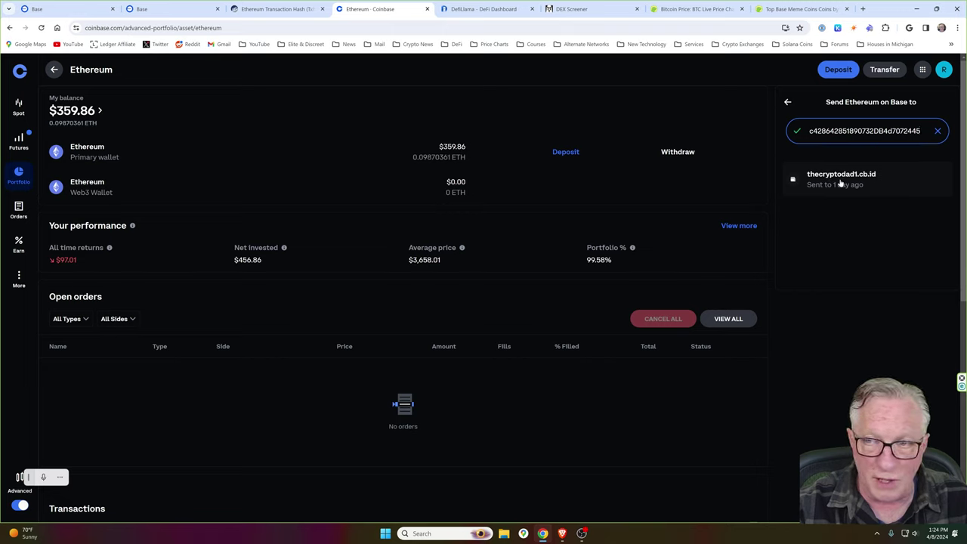
click(826, 182)
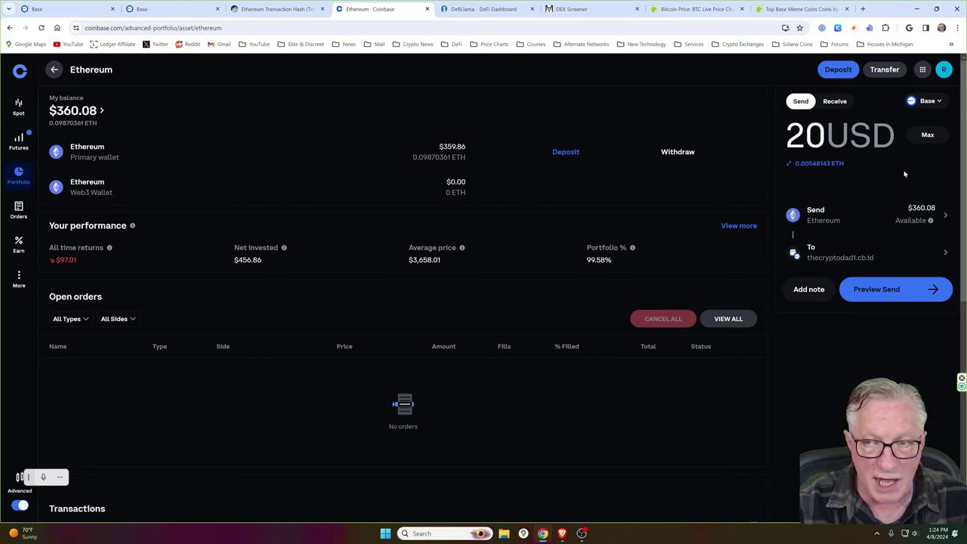
Preview and submit the 20 USD ETH send on Base, entering the 6-digit authenticator code to approve it.
click(895, 294)
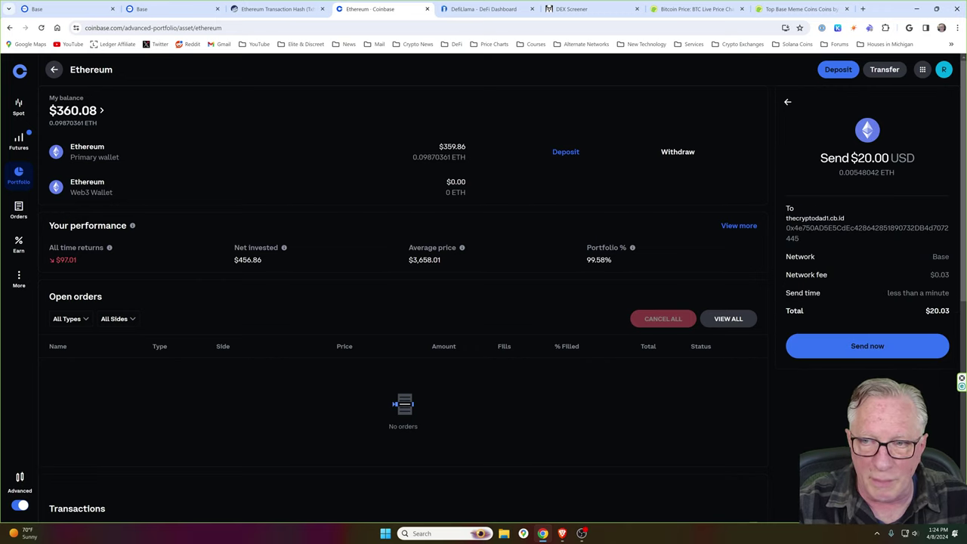
click(874, 348)
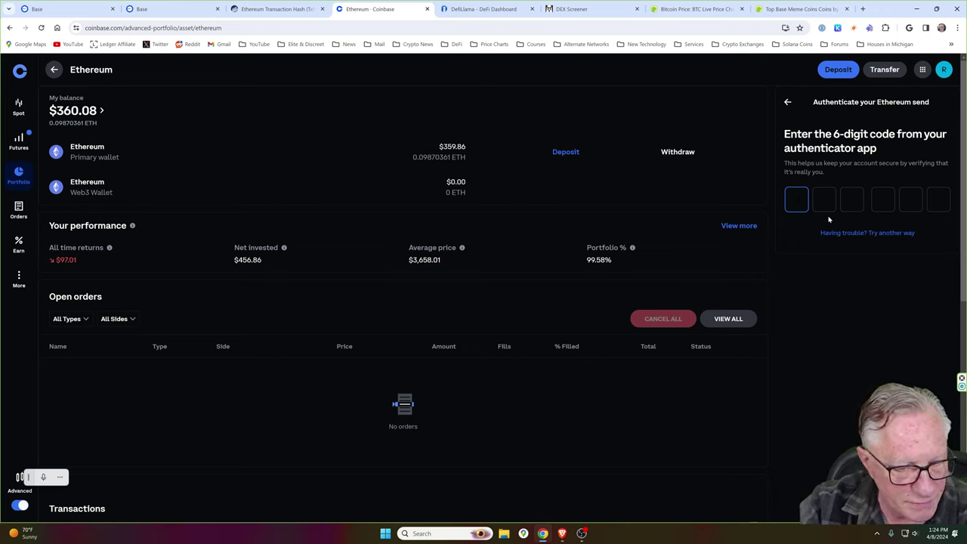
key(ctrl+v)
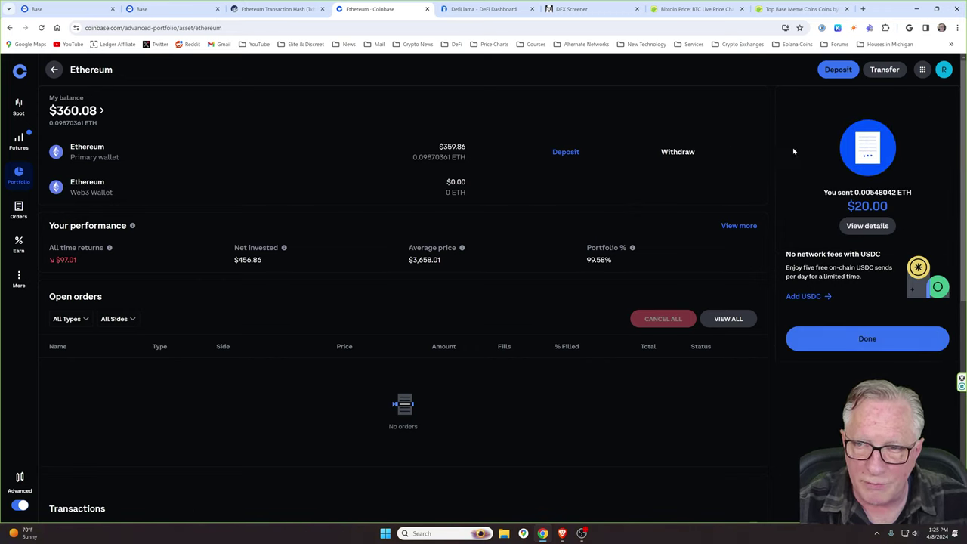
Open Rabby and check Ledger X's token list, filtered to Base, for the ETH sent from Coinbase.
click(870, 28)
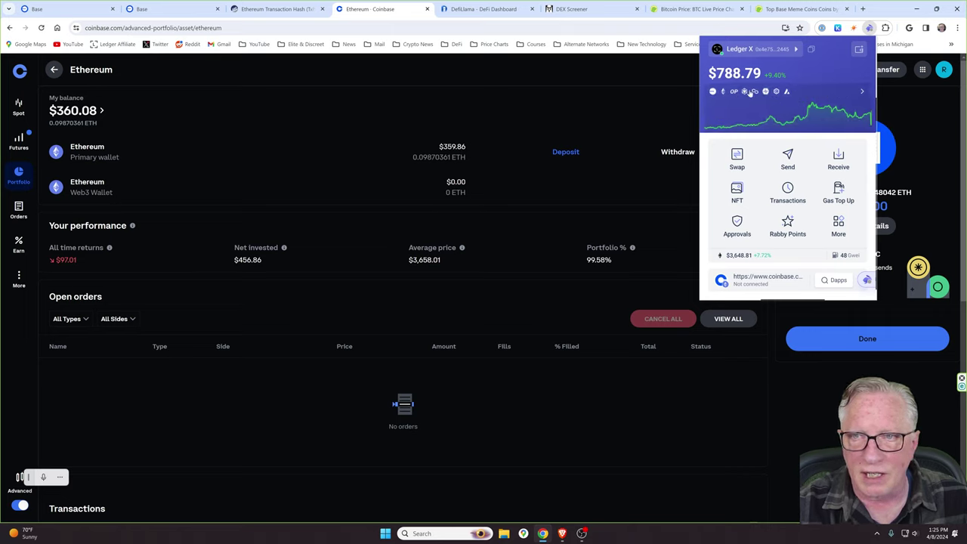
click(721, 91)
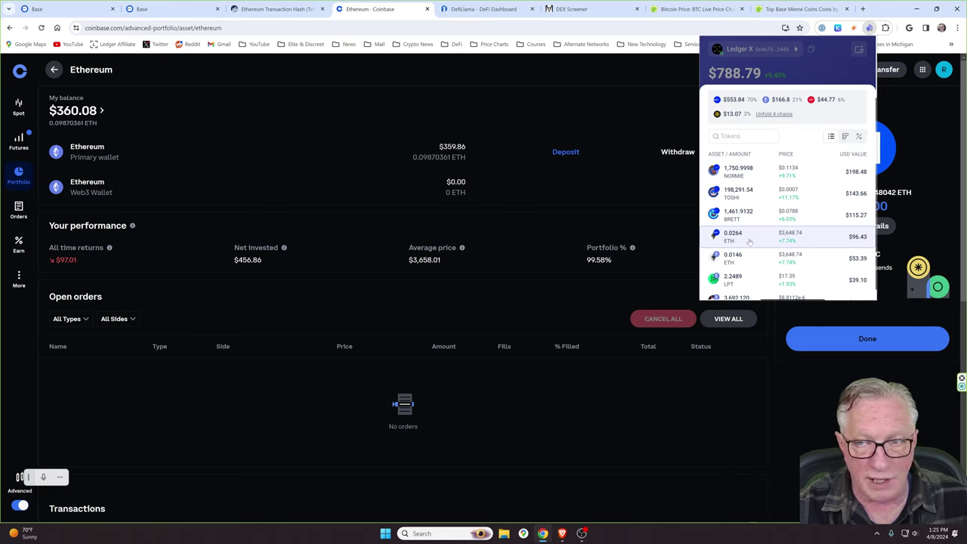
click(732, 101)
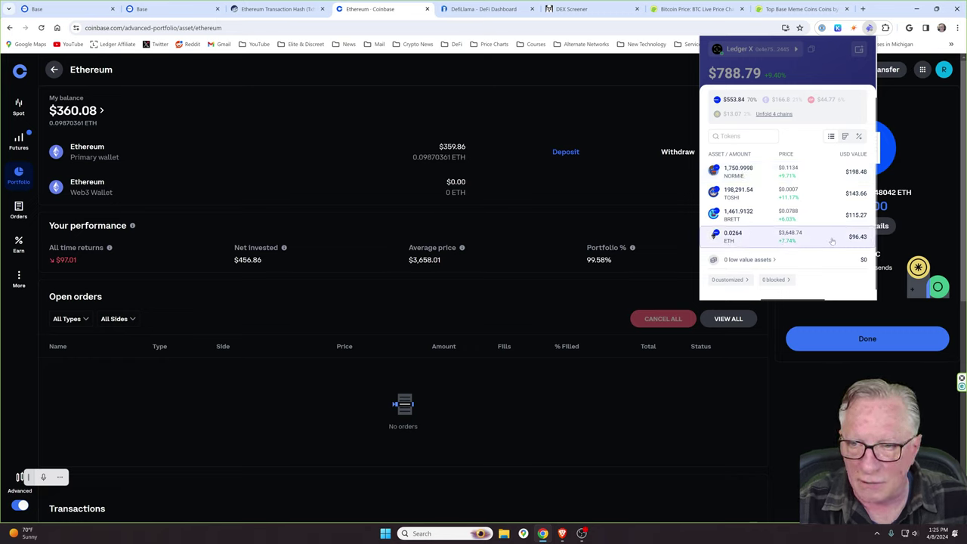
scroll(812, 50, up, 2)
Copy the Ledger X address from Rabby again and switch Coinbase out of Advanced mode.
click(811, 49)
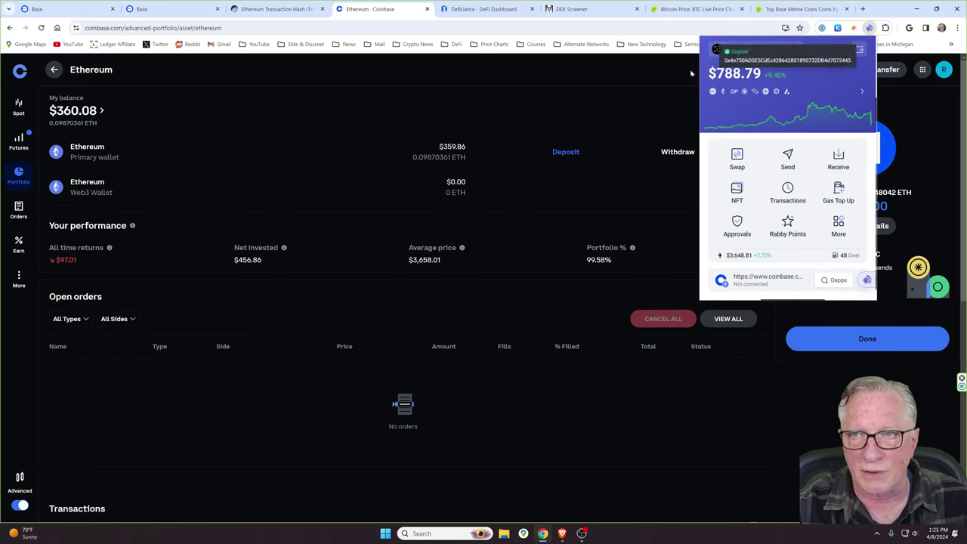
click(668, 80)
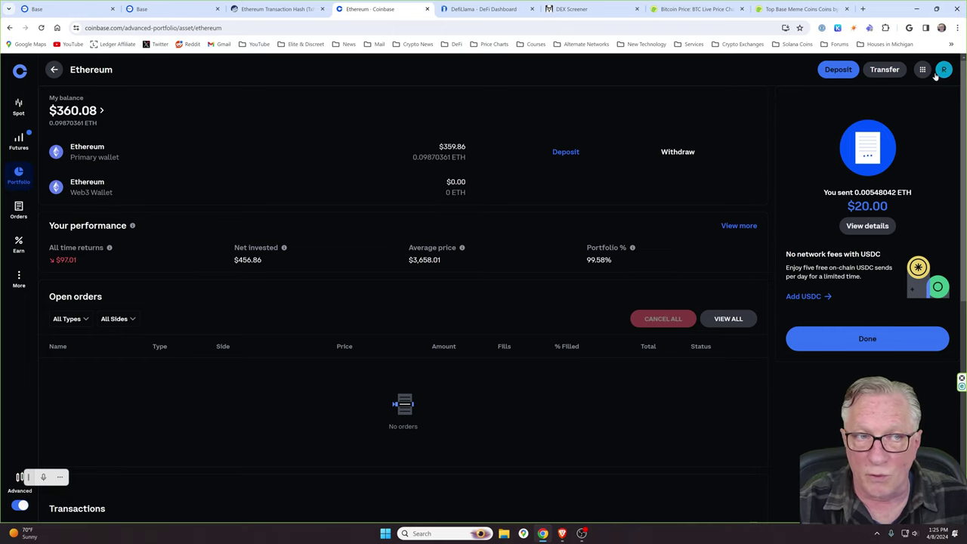
click(20, 505)
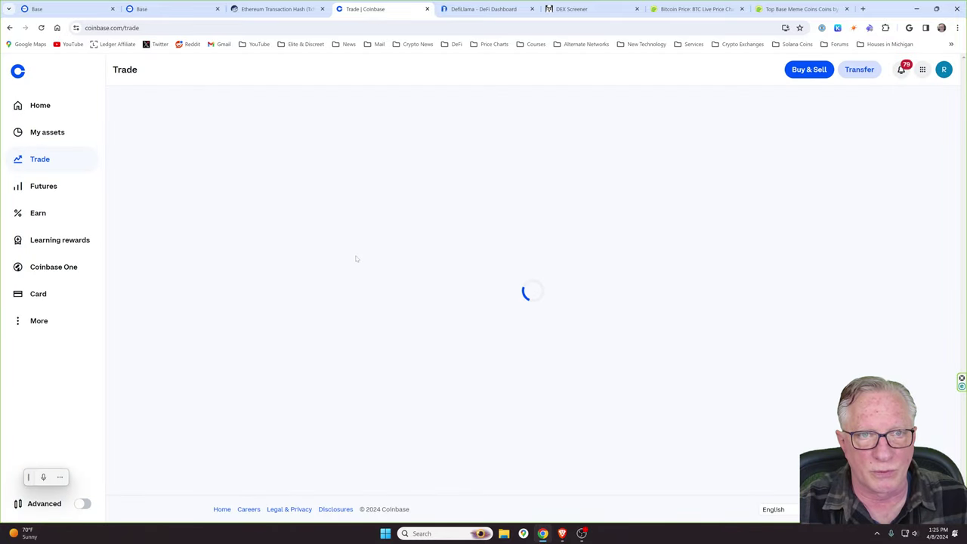
Start a crypto send in Coinbase with Ethereum as the asset and the maximum available amount.
click(860, 70)
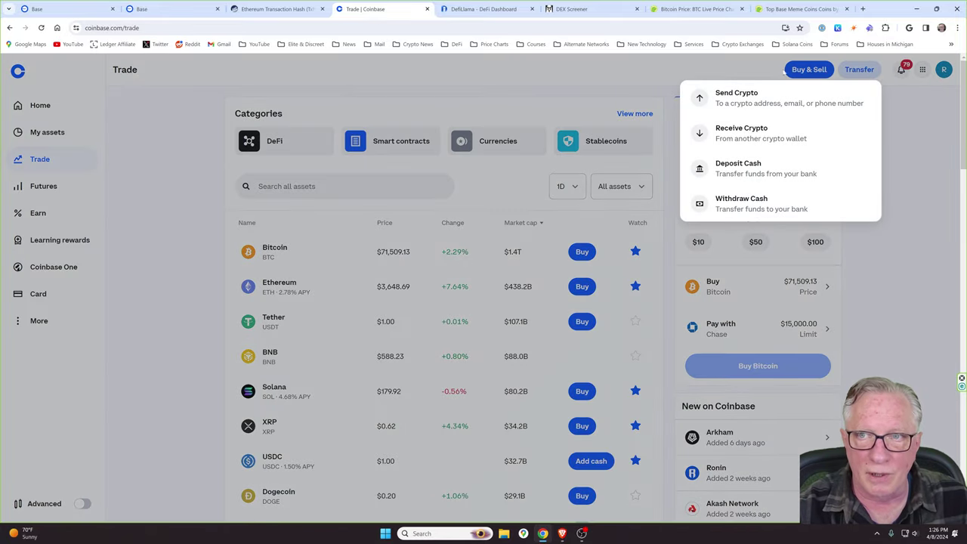
click(737, 97)
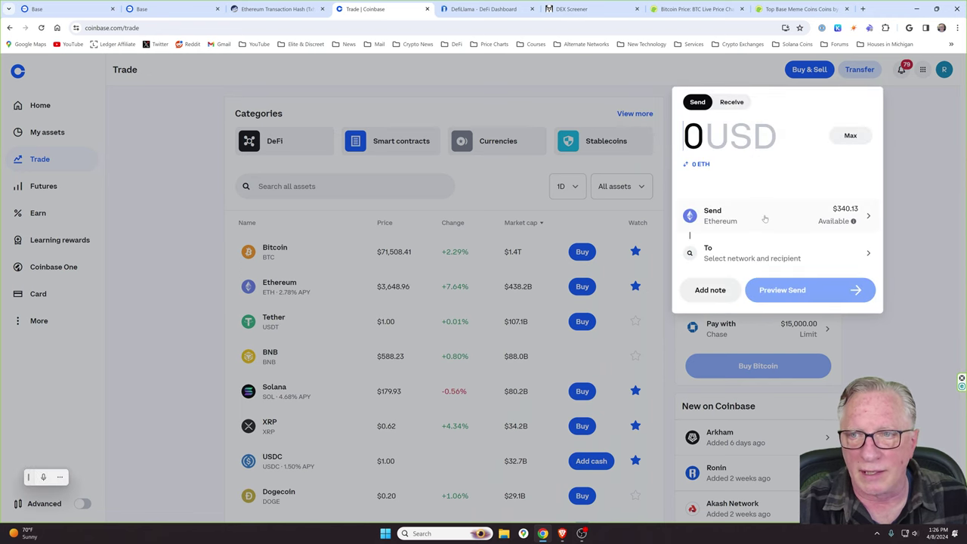
click(737, 220)
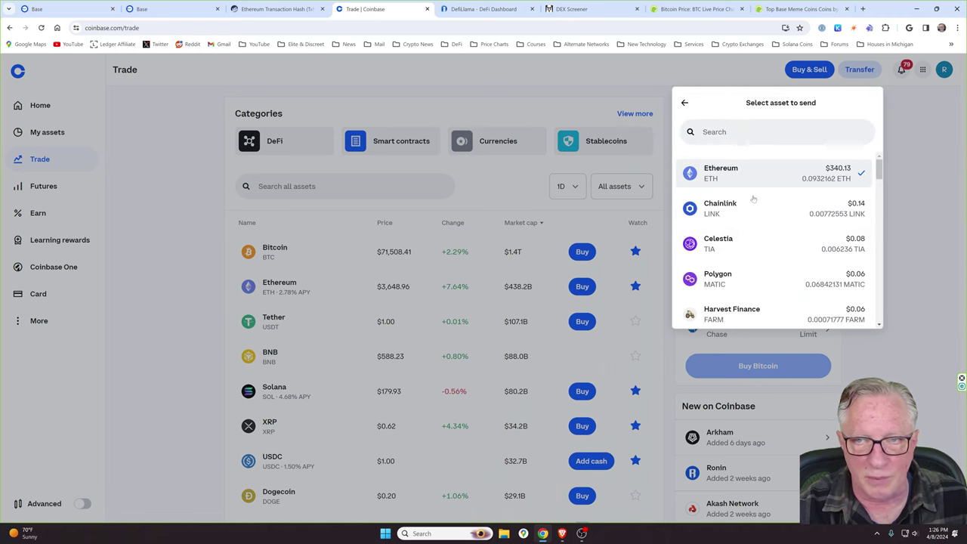
click(739, 175)
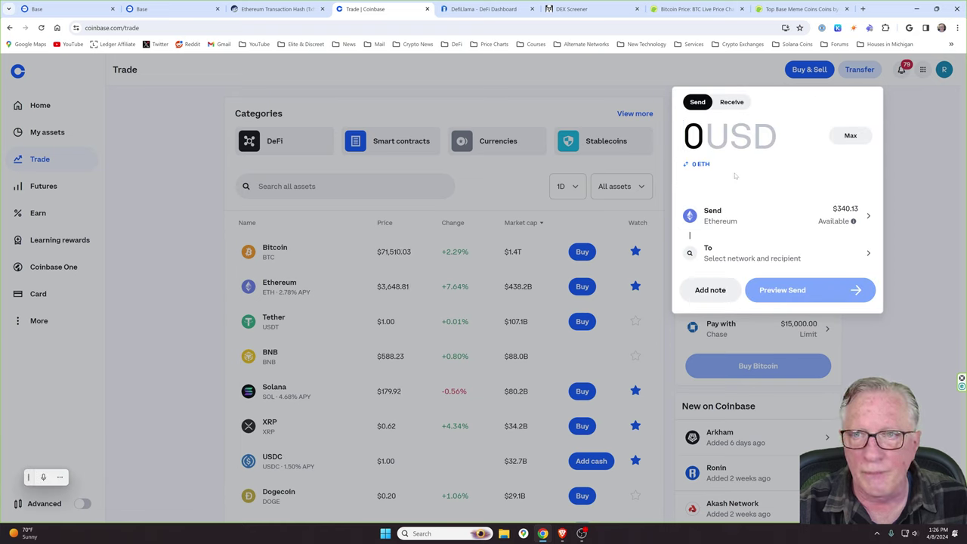
click(851, 137)
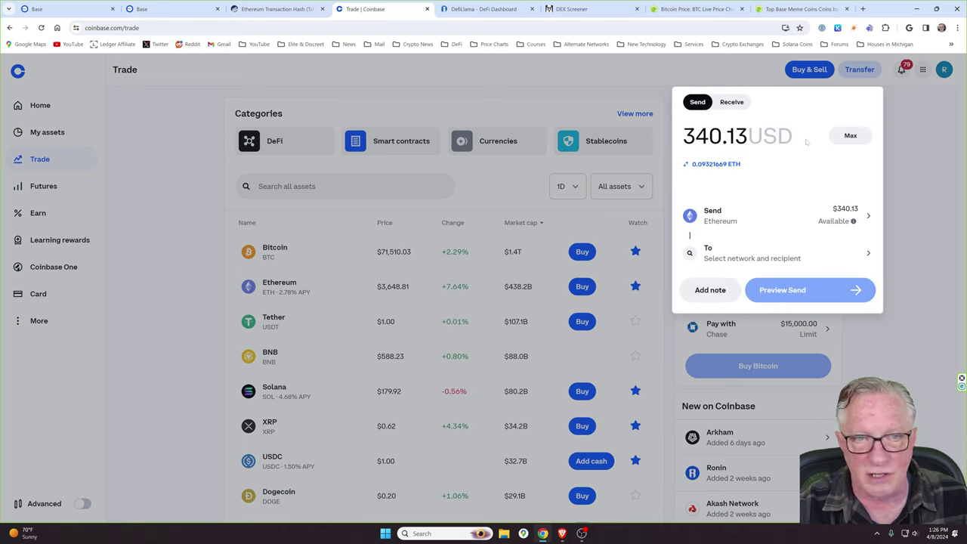
Set the Ethereum send to the Base network, confirm support, and use the copied Ledger X address as recipient.
click(737, 259)
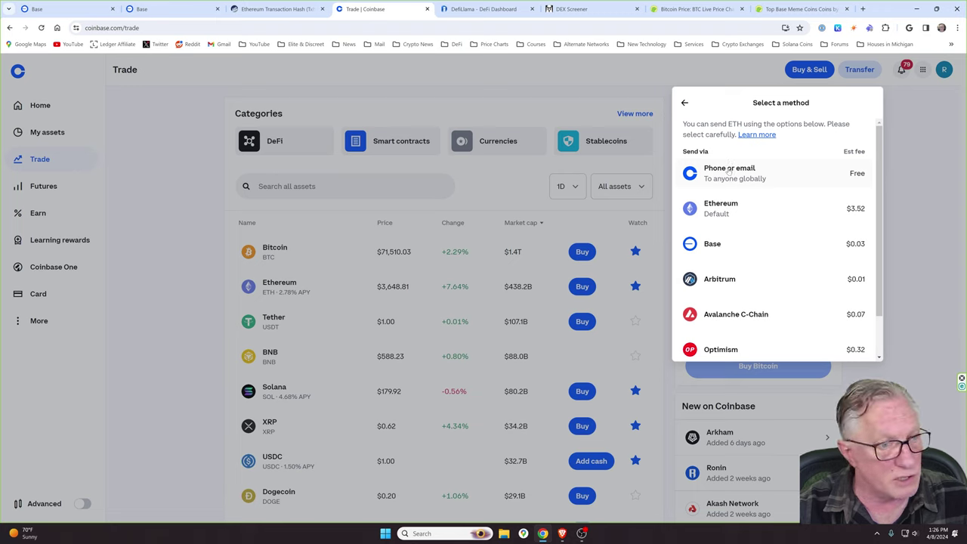
click(710, 245)
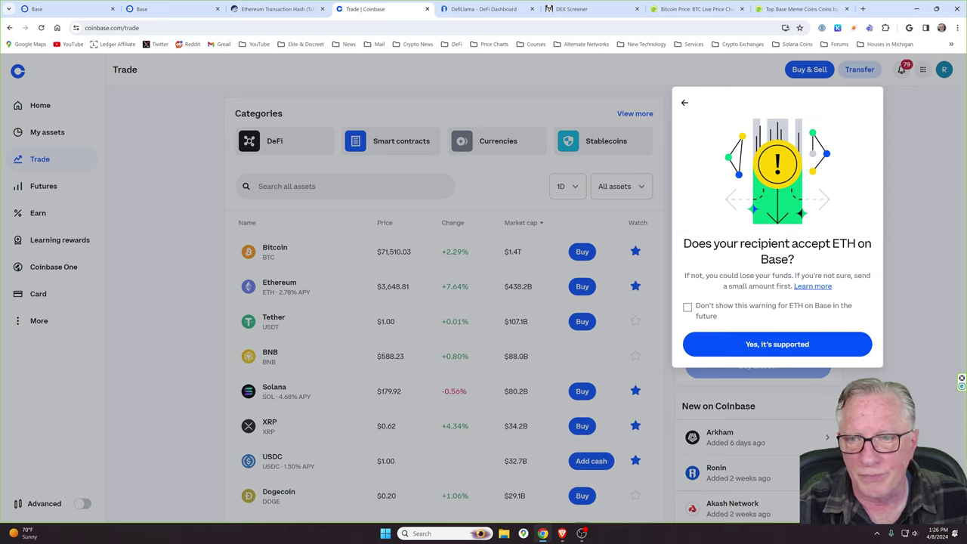
click(781, 346)
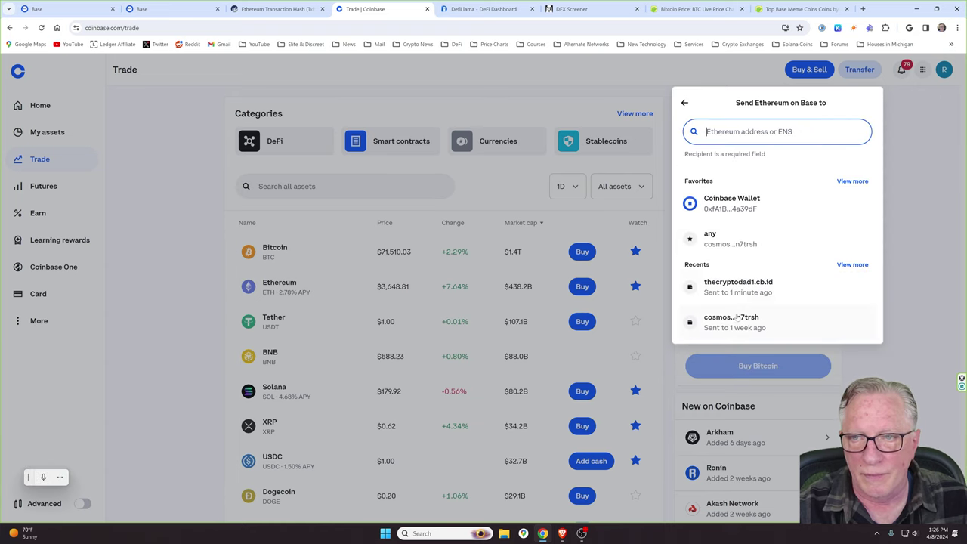
right_click(721, 138)
click(745, 217)
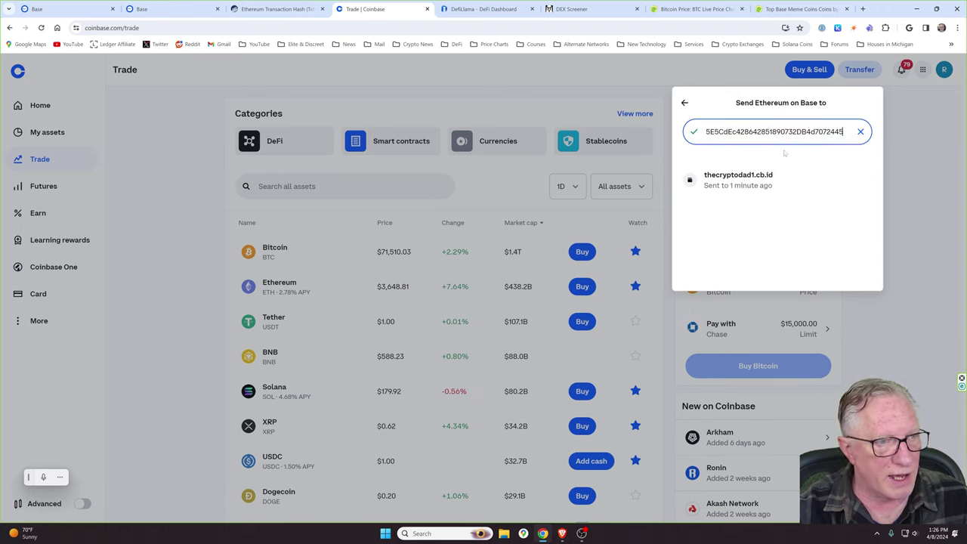
click(730, 180)
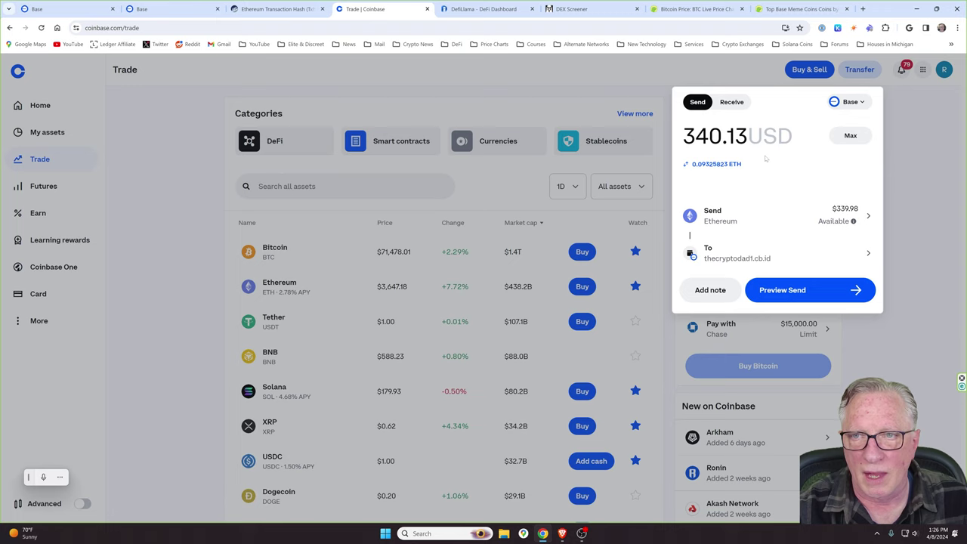
Preview and submit the Ethereum send on Base, authenticating it with the 6-digit authenticator code.
click(805, 294)
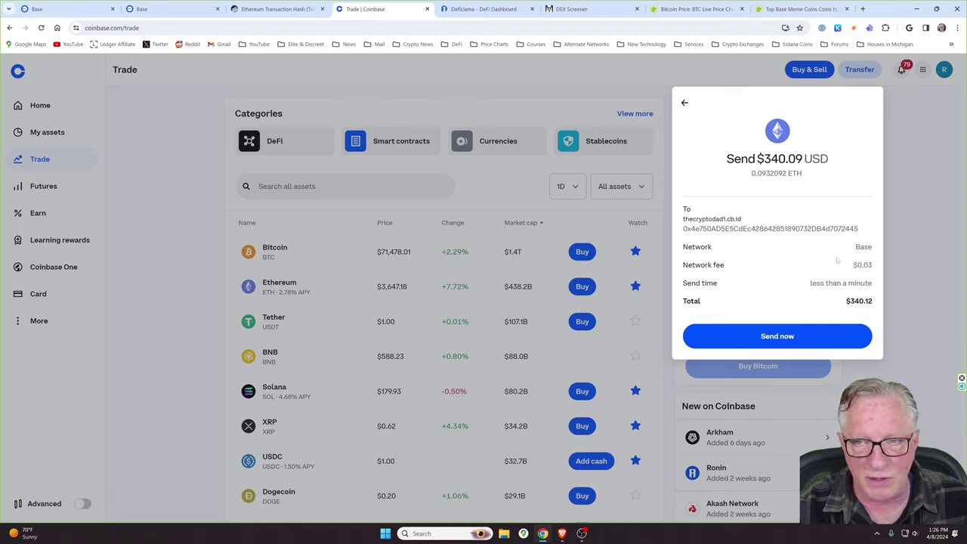
click(779, 336)
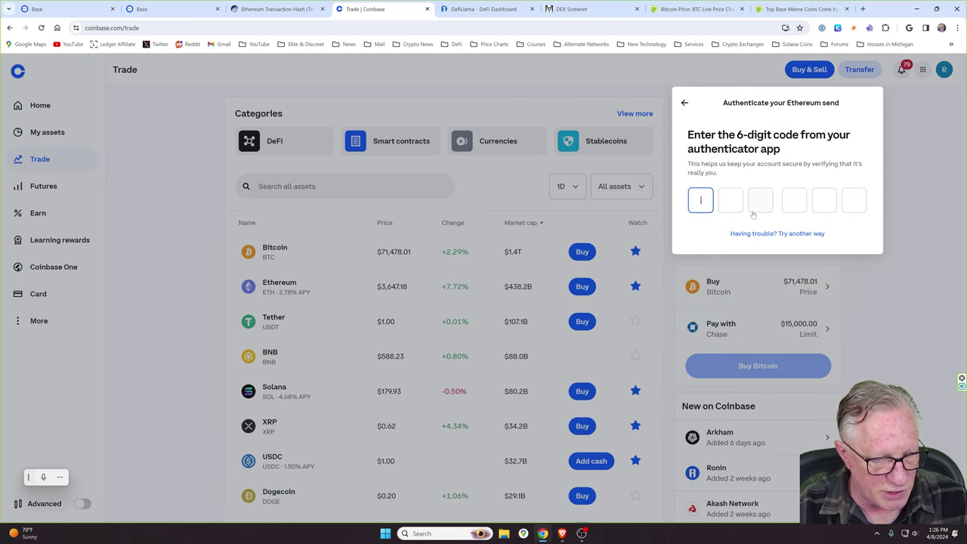
click(781, 342)
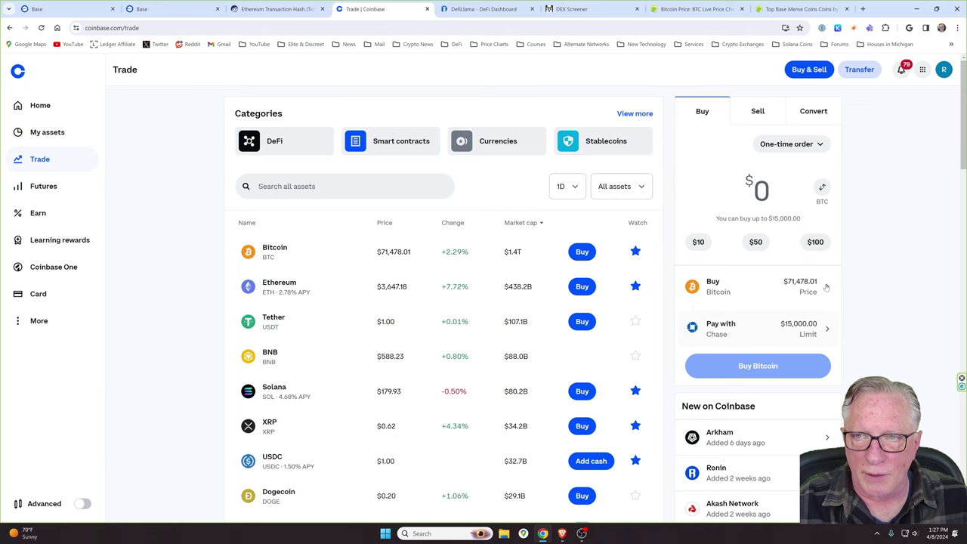
Open Rabby and check Ledger X's token list, filtered to Base, for the ETH received from Coinbase.
click(870, 28)
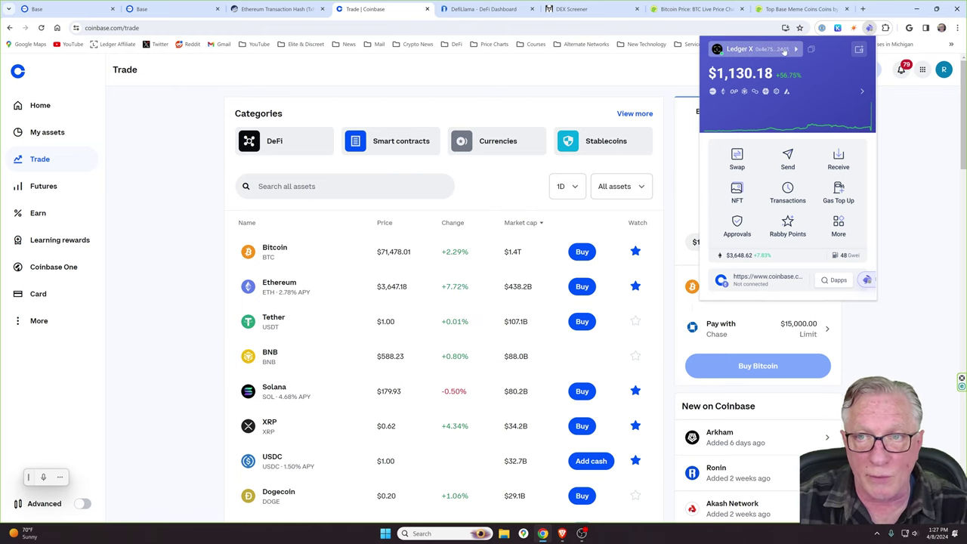
click(724, 91)
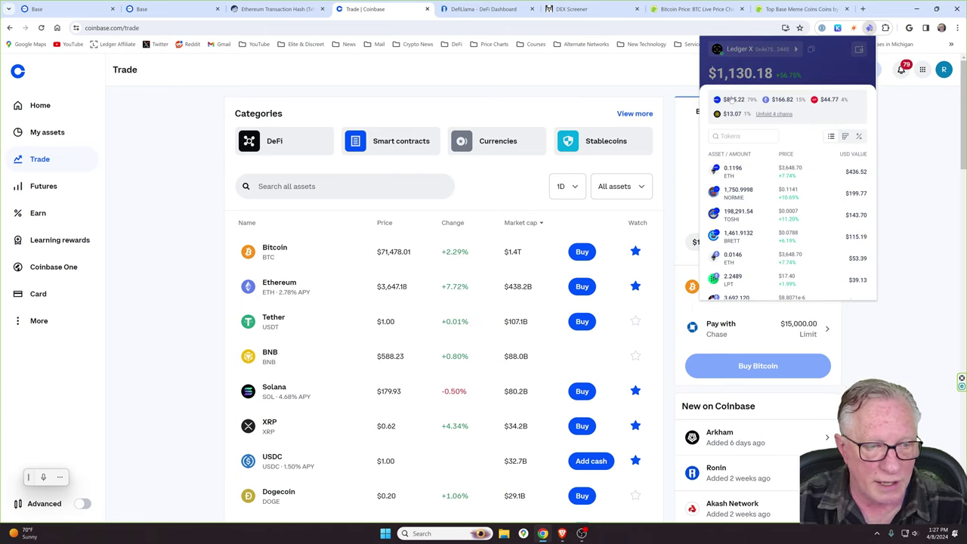
click(732, 99)
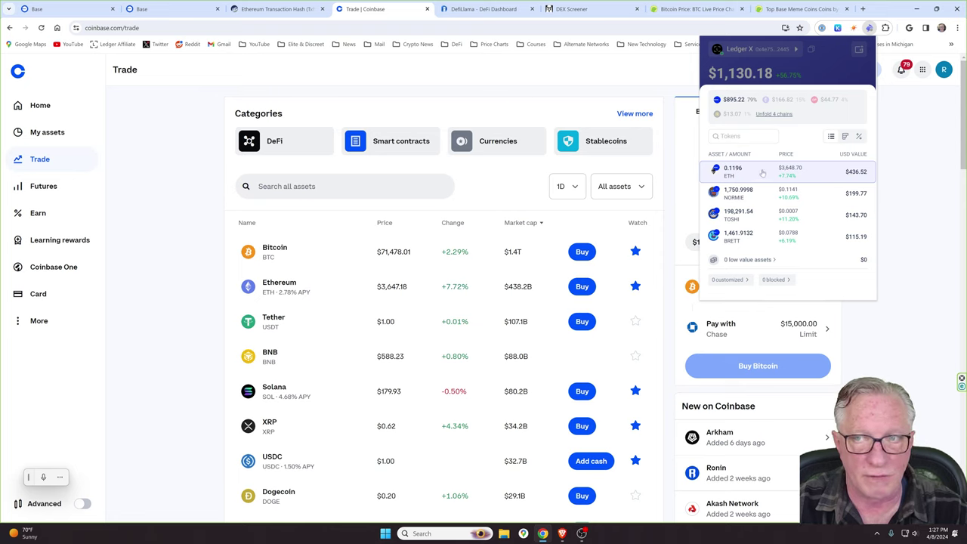
scroll(764, 173, up, 2)
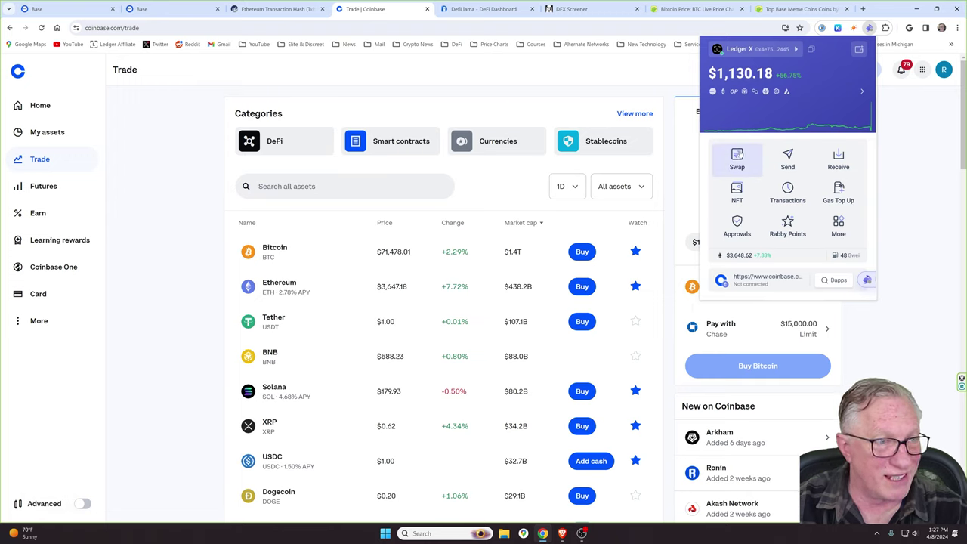
Start a Rabby swap on the Base chain with ETH as the source token, and open the list of tokens to receive.
click(739, 158)
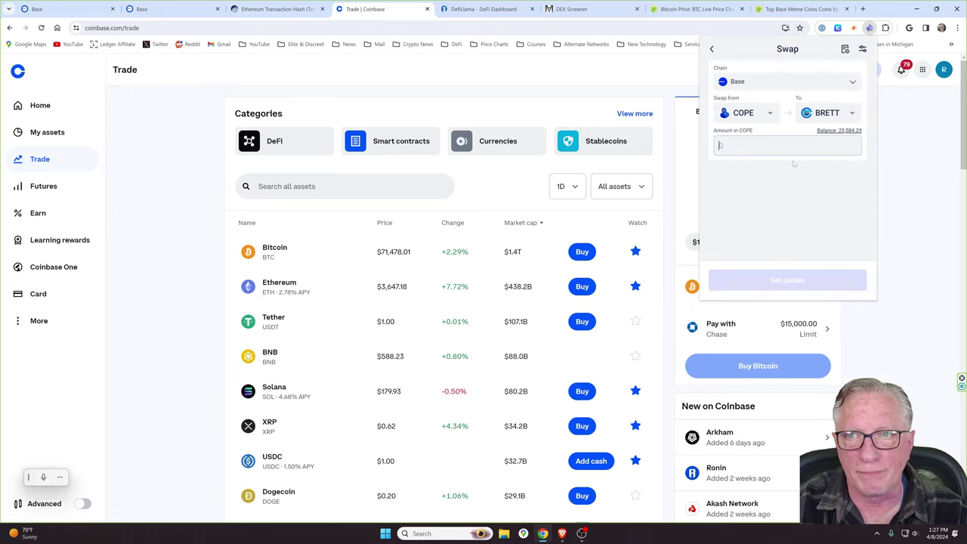
click(850, 83)
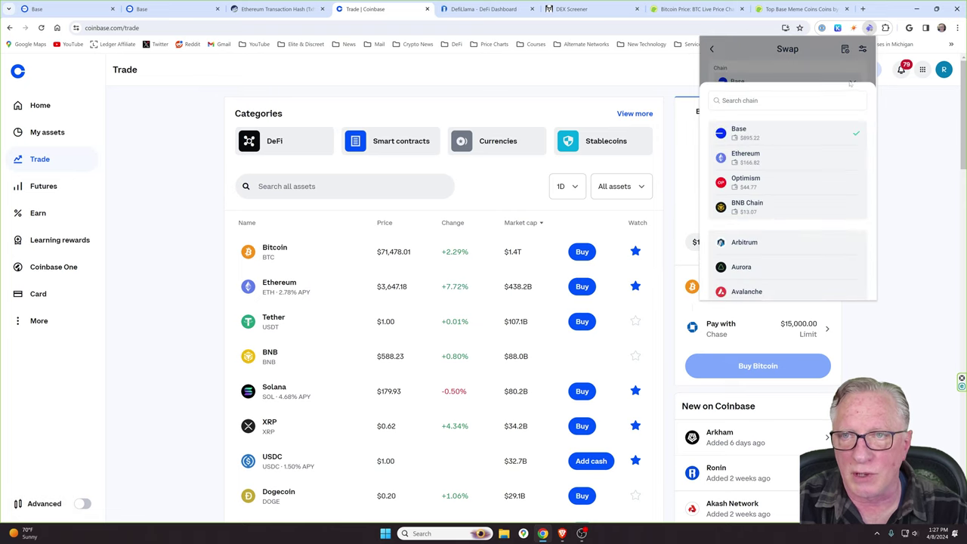
click(778, 162)
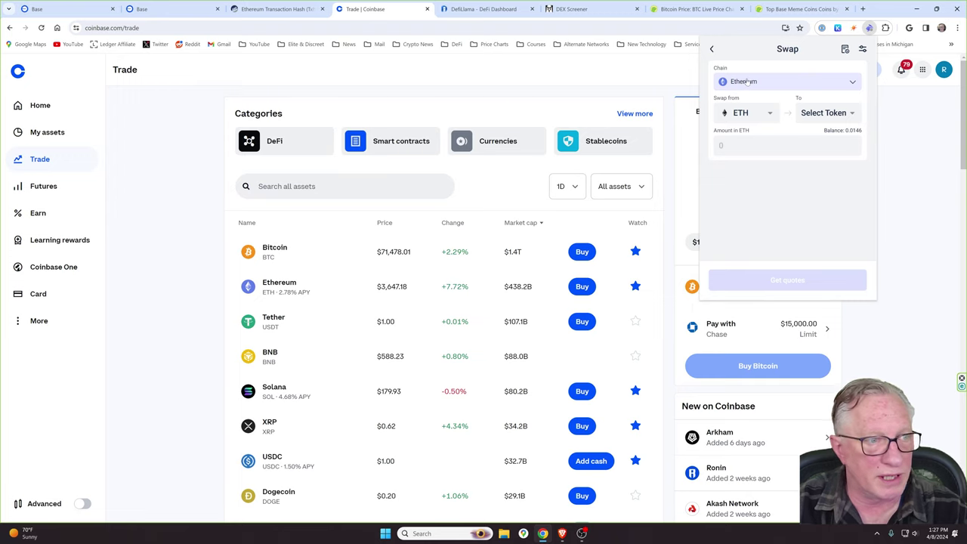
click(851, 84)
click(756, 134)
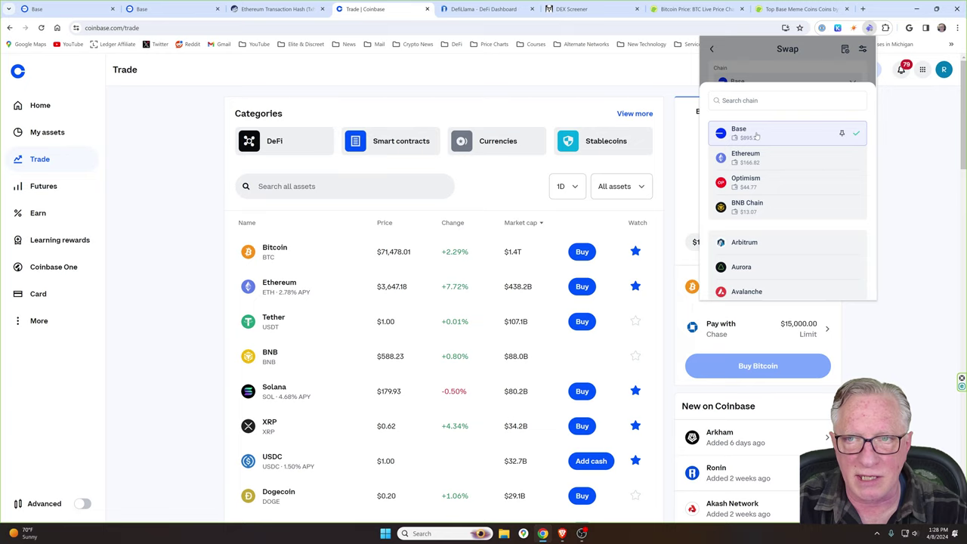
click(770, 114)
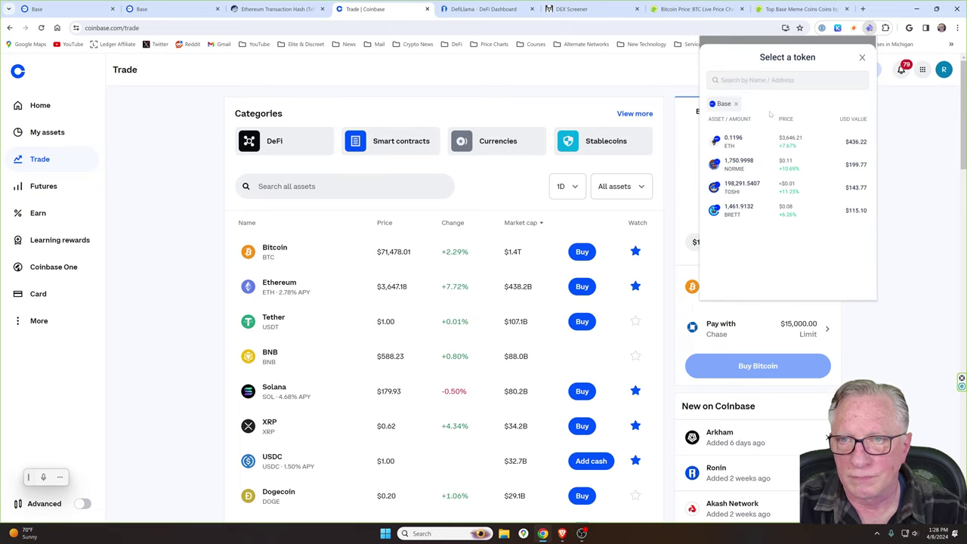
click(750, 147)
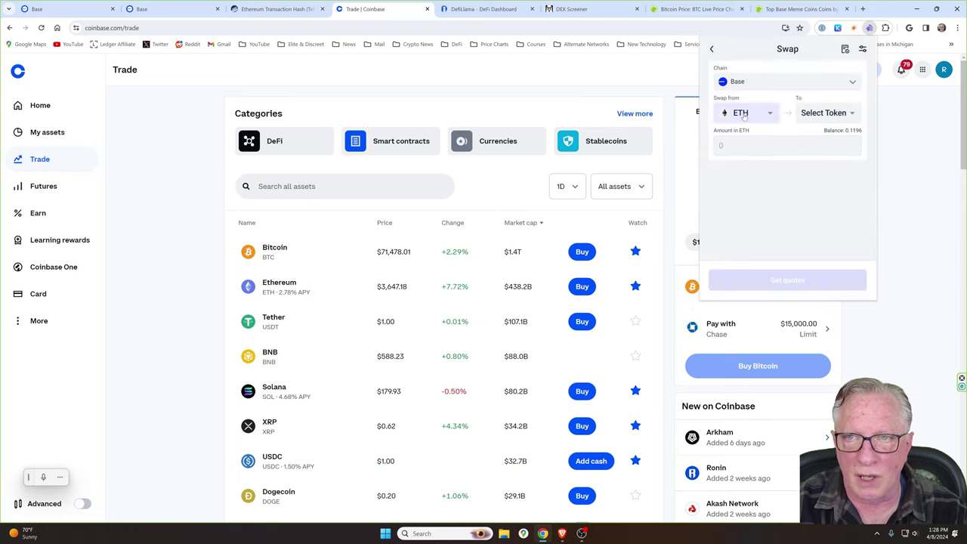
click(847, 113)
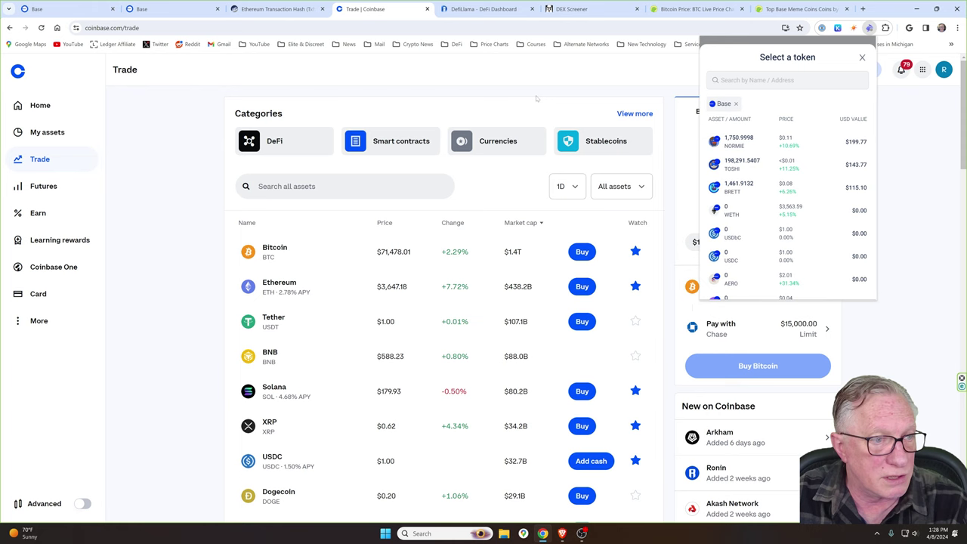
Switch to CoinGecko's Base Meme Coins page and examine the coins ranked by market cap.
click(802, 9)
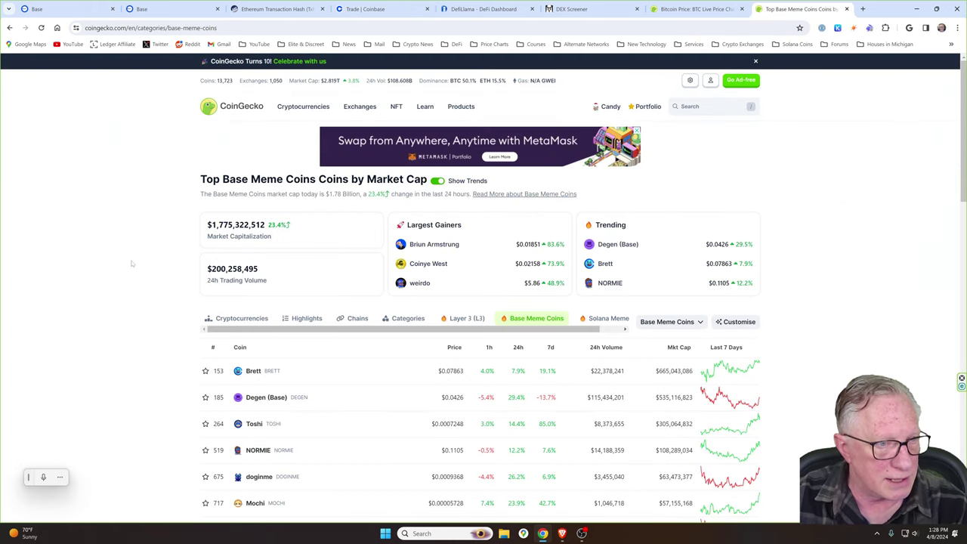
scroll(128, 283, down, 3)
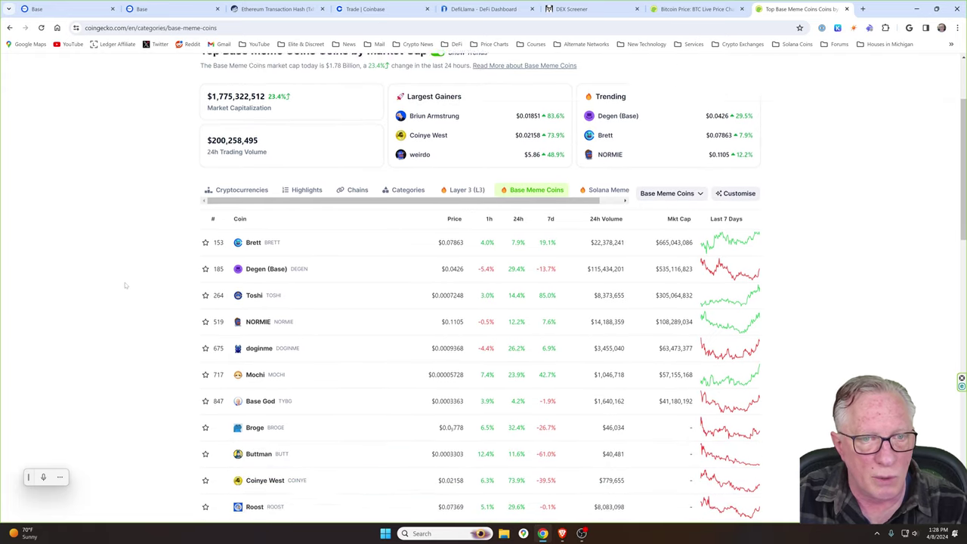
scroll(124, 292, up, 3)
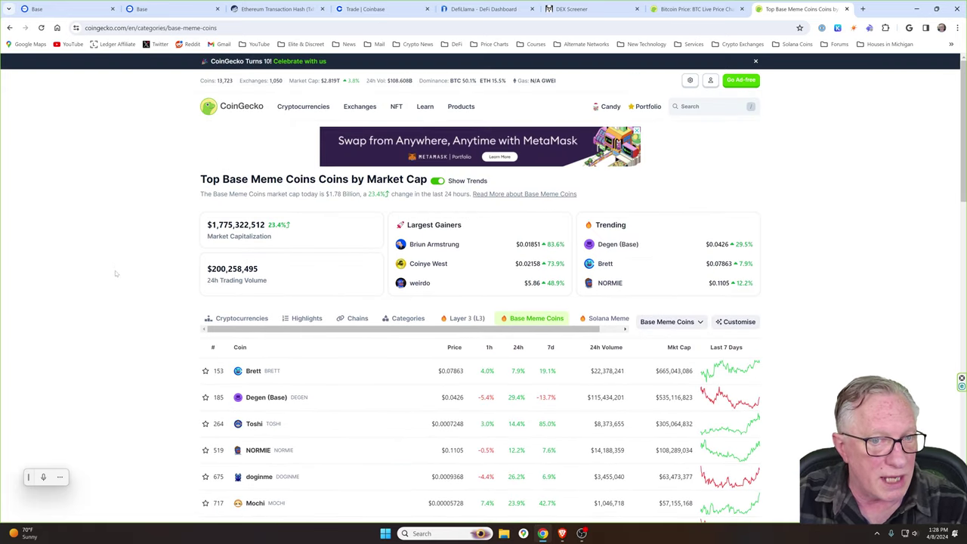
scroll(124, 313, down, 2)
scroll(121, 312, up, 2)
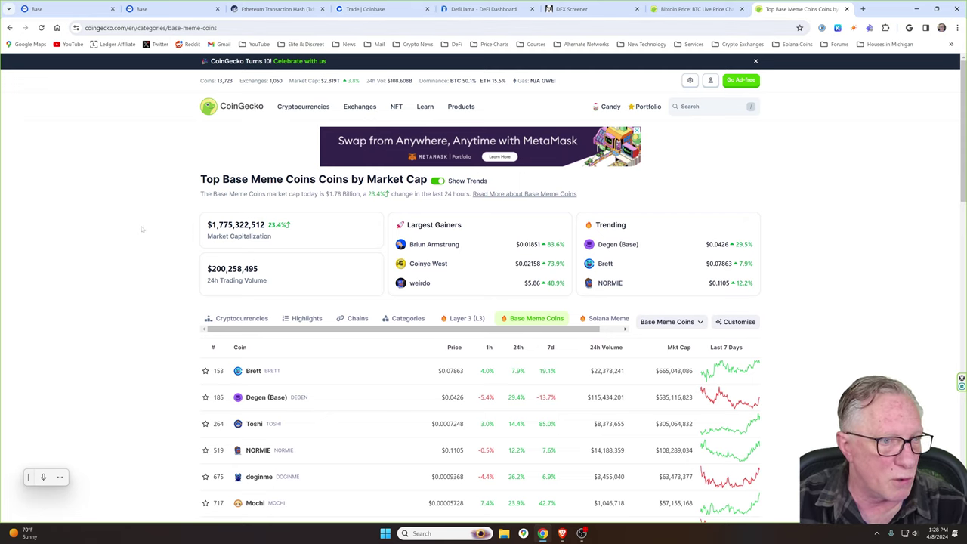
scroll(141, 230, down, 1)
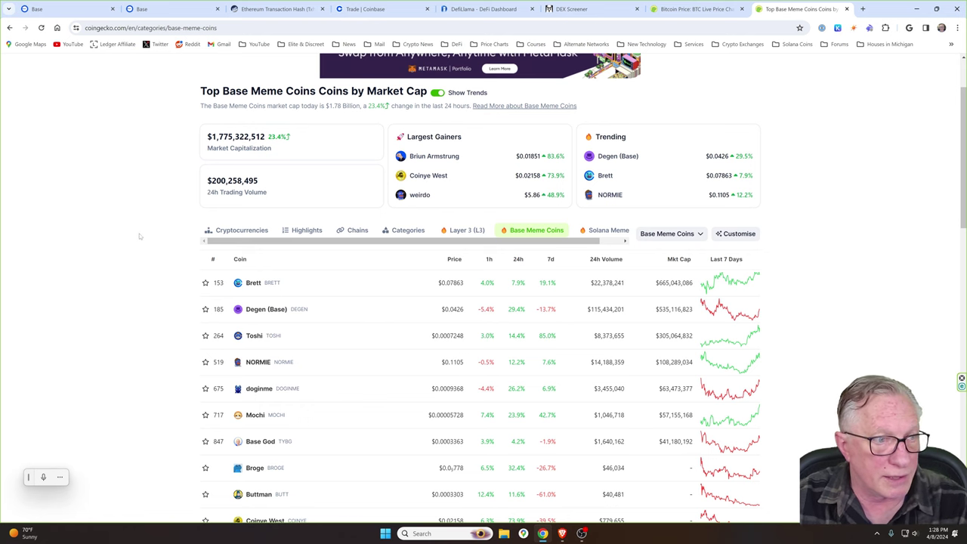
scroll(139, 236, up, 1)
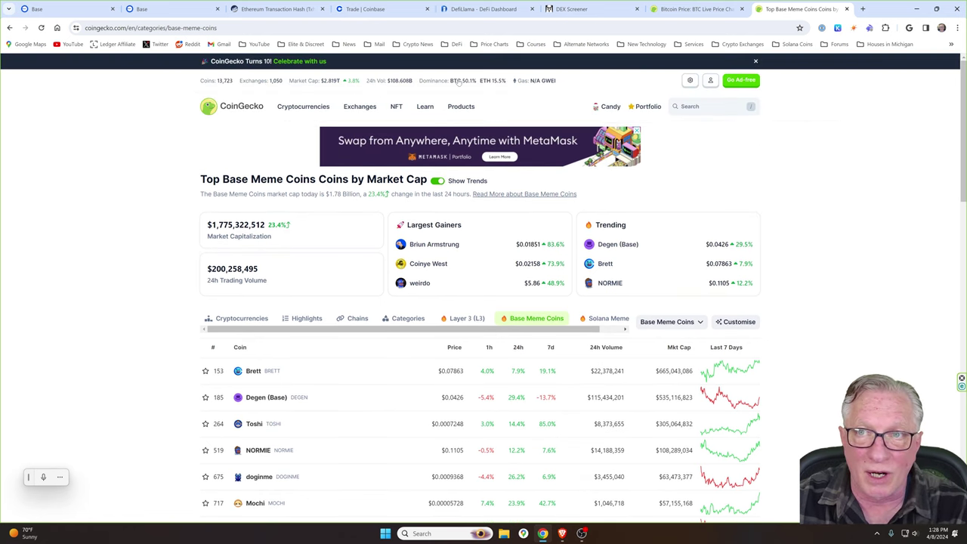
Open the Base blockchain page from CoinGecko's Chains ranking and examine its list of Base coins.
click(679, 10)
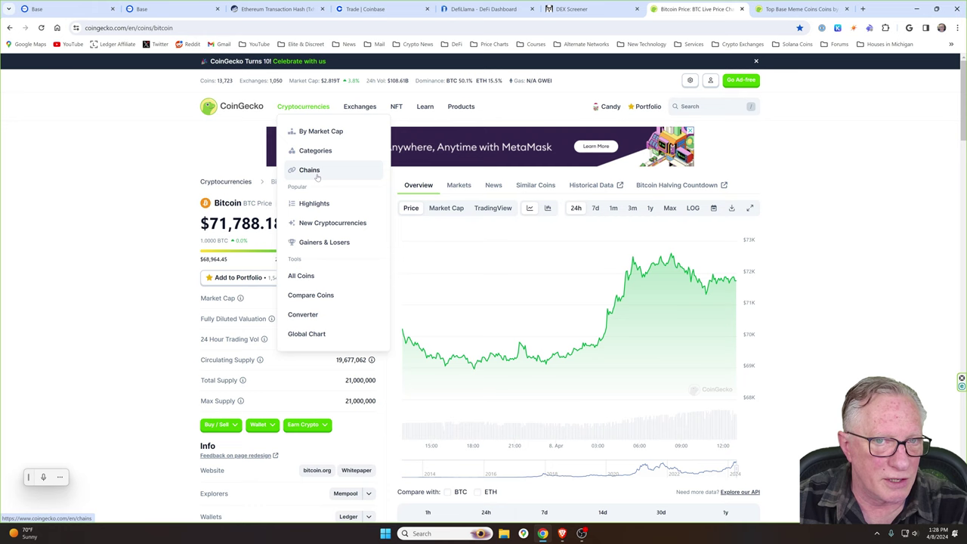
click(309, 173)
scroll(202, 294, down, 2)
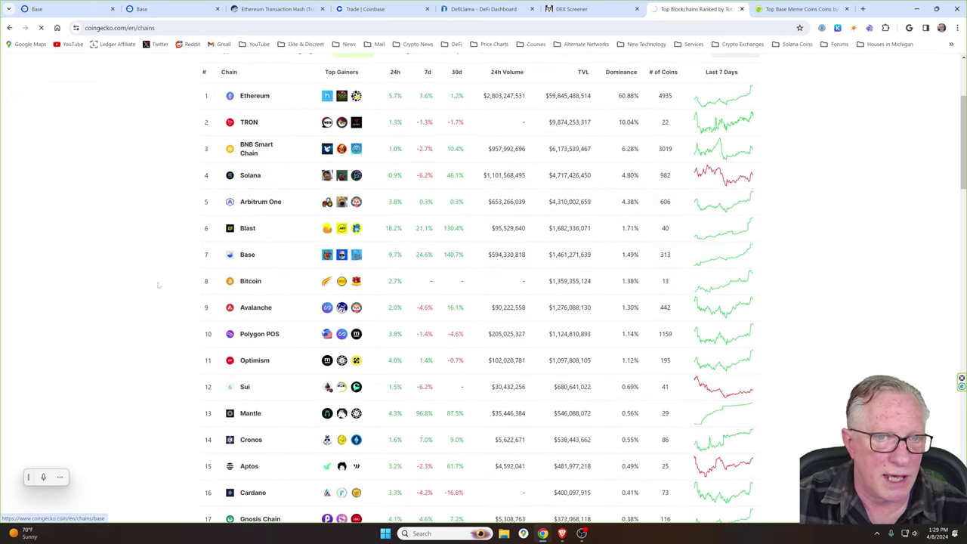
scroll(130, 299, down, 2)
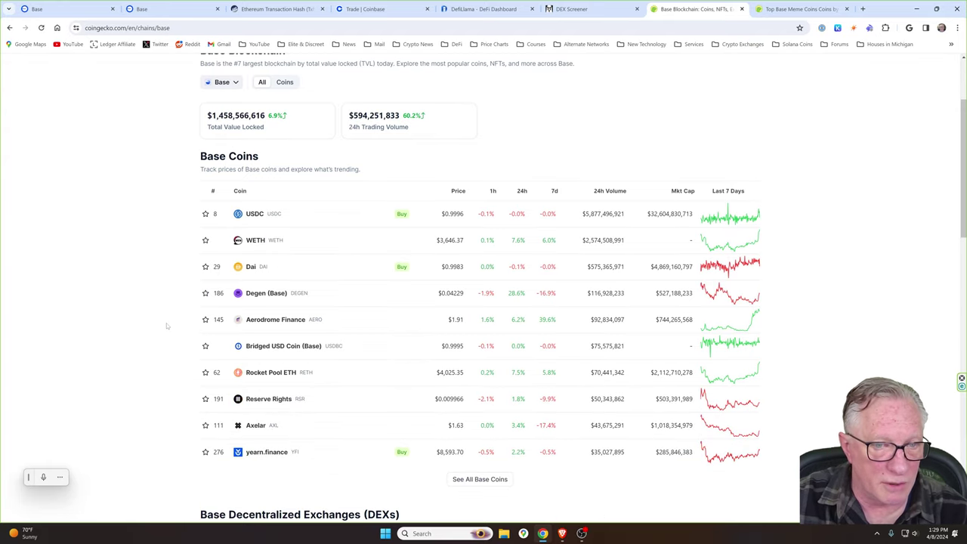
scroll(168, 327, down, 1)
scroll(168, 326, up, 2)
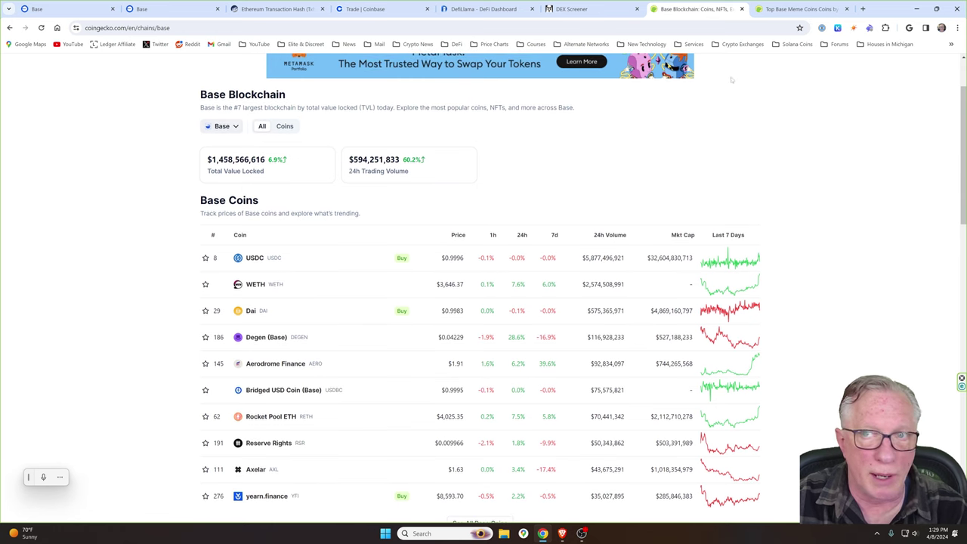
Return to CoinGecko's Base Meme Coins list, open the NORMIE coin page and visit its linked website normiebase.com.
click(809, 9)
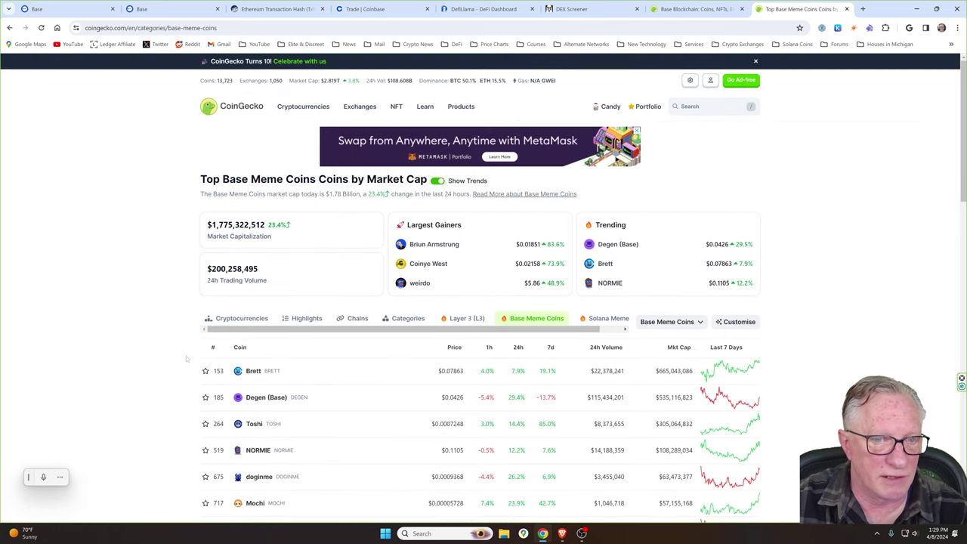
scroll(181, 360, down, 3)
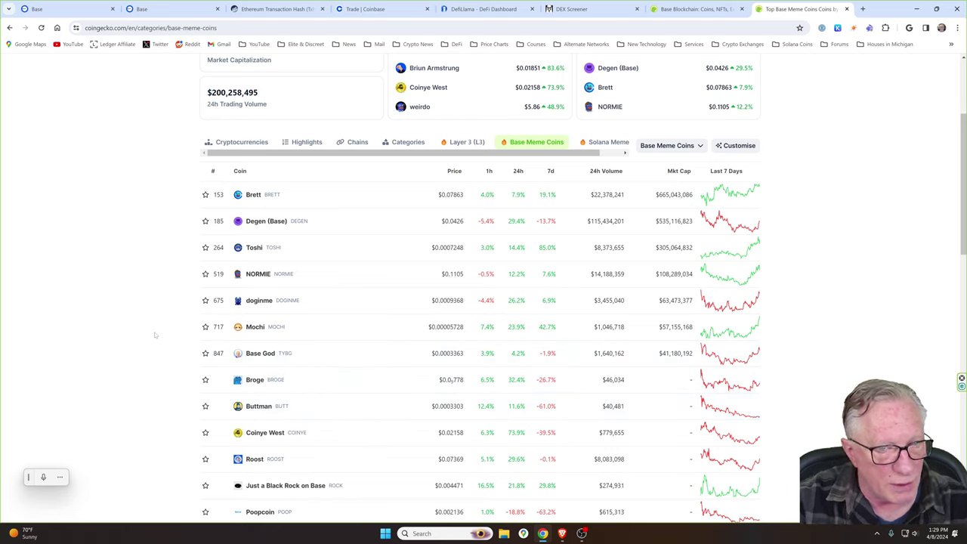
click(257, 275)
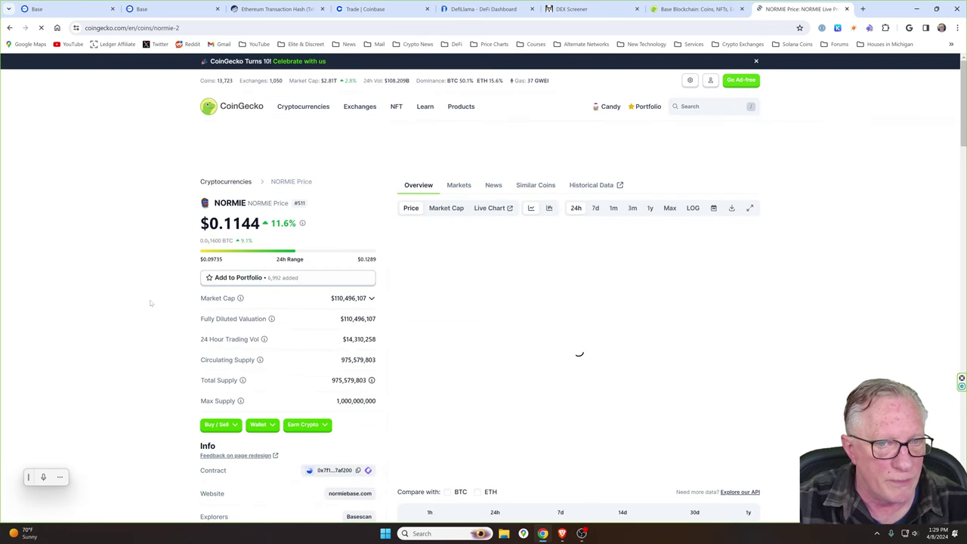
scroll(167, 307, down, 1)
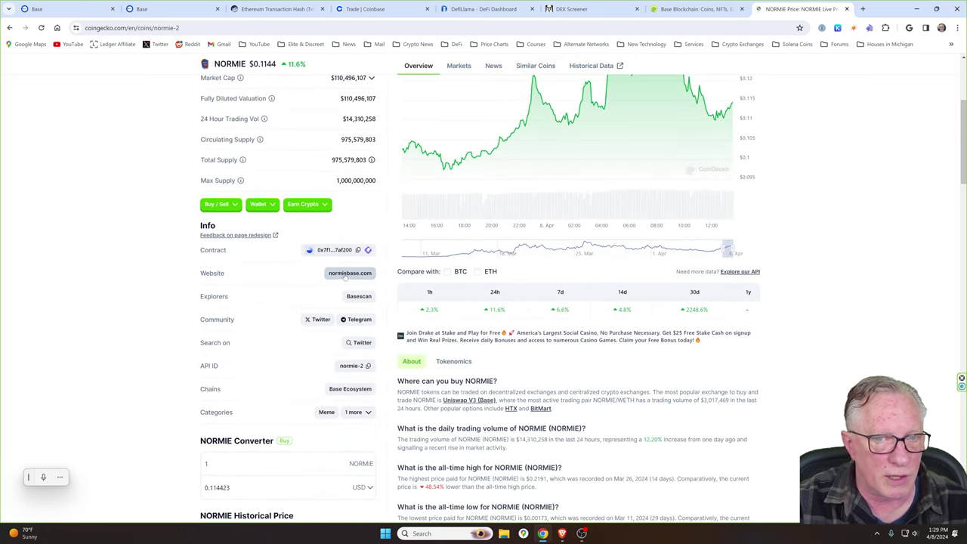
click(347, 274)
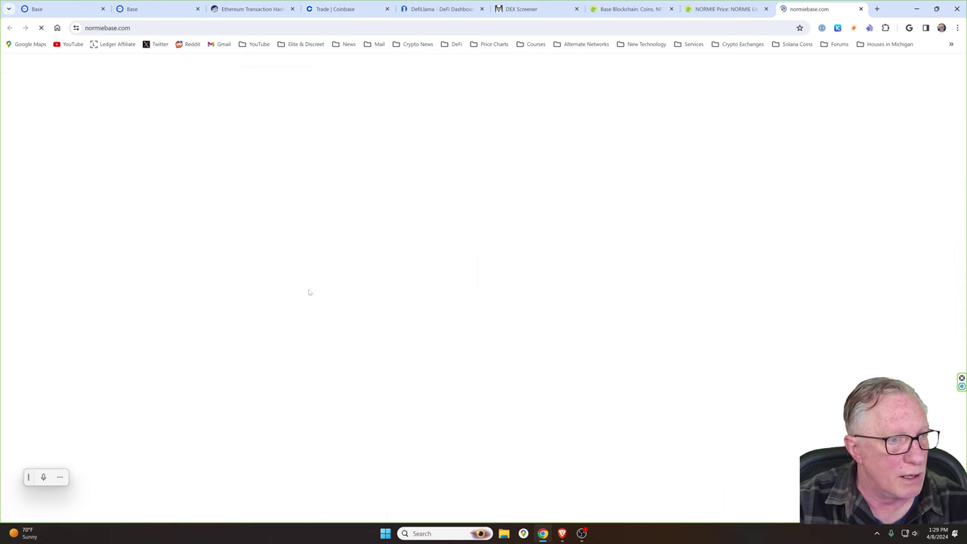
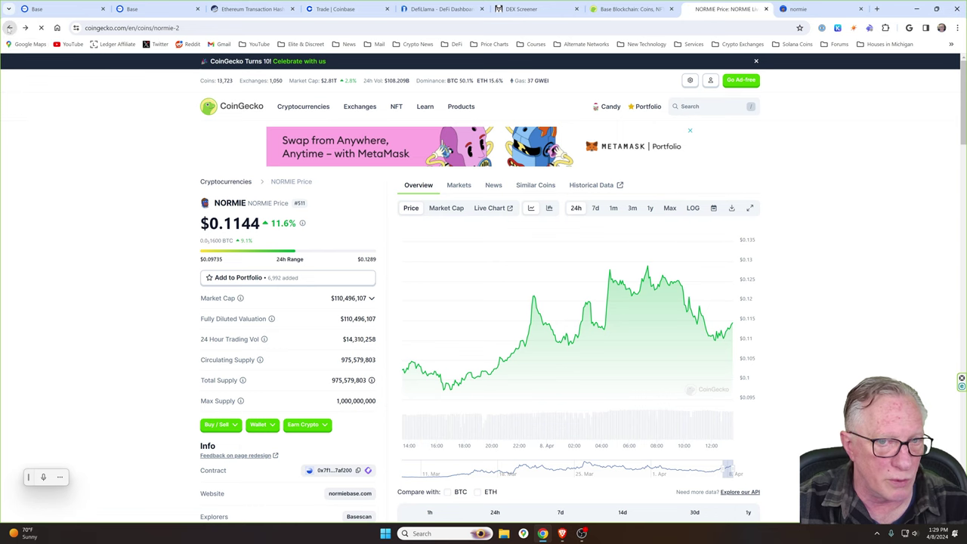
Go back to the Base Meme Coins list and reopen NORMIE's page to review its contract and chain details.
click(9, 27)
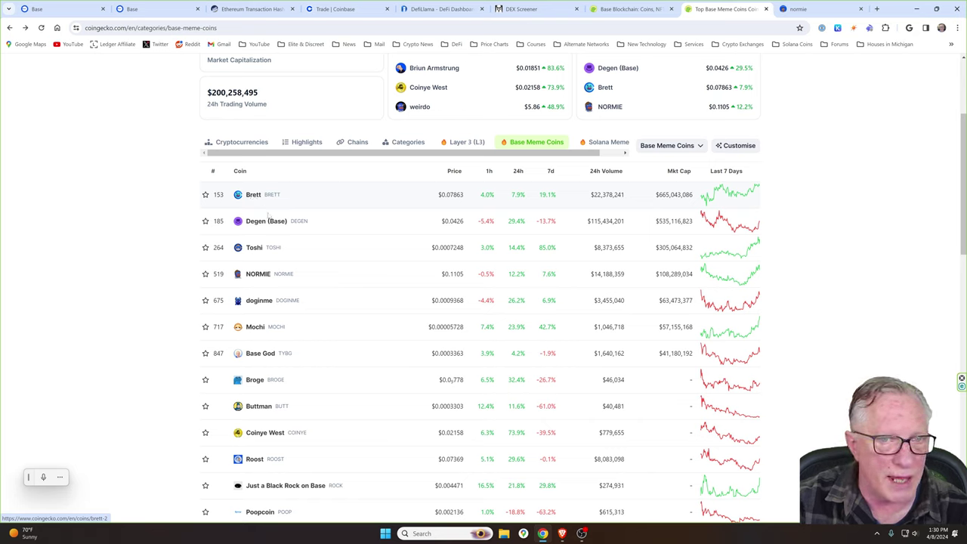
click(254, 279)
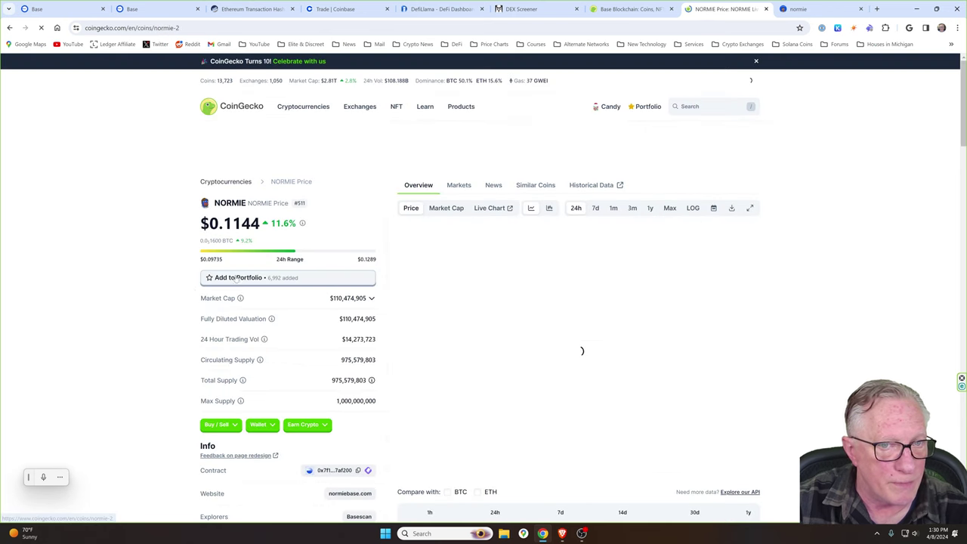
scroll(166, 297, down, 2)
scroll(166, 297, down, 1)
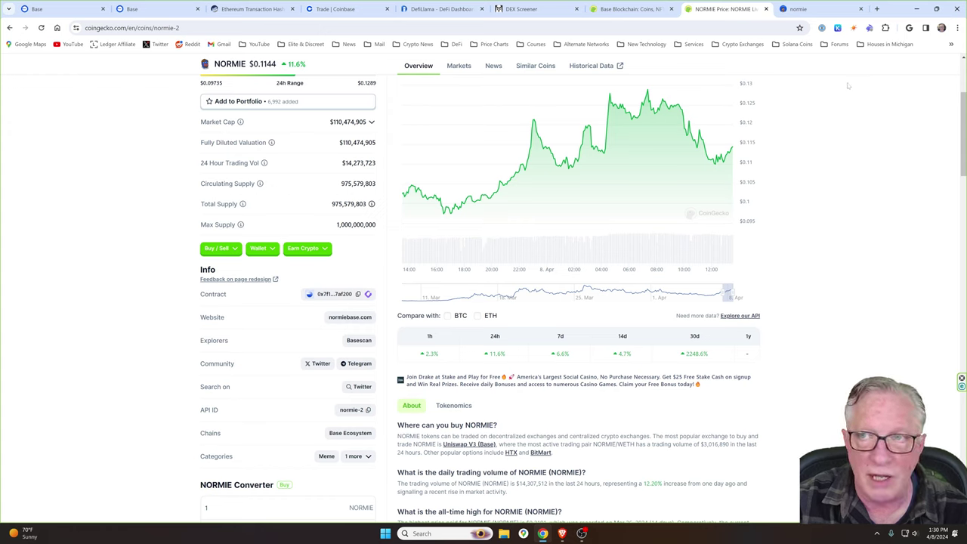
Open Rabby Wallet's swap on Base and search for the token to receive by NORMIE's copied contract address.
click(869, 28)
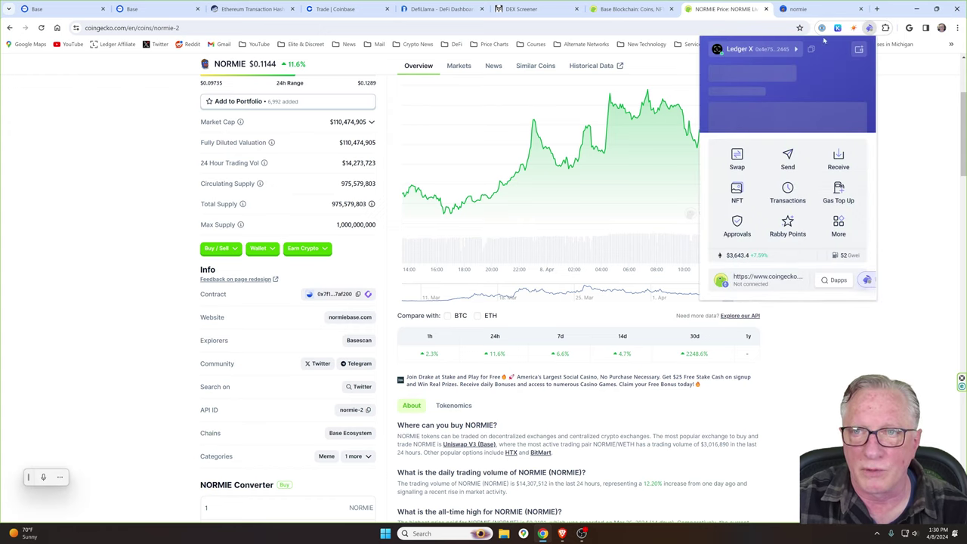
click(737, 159)
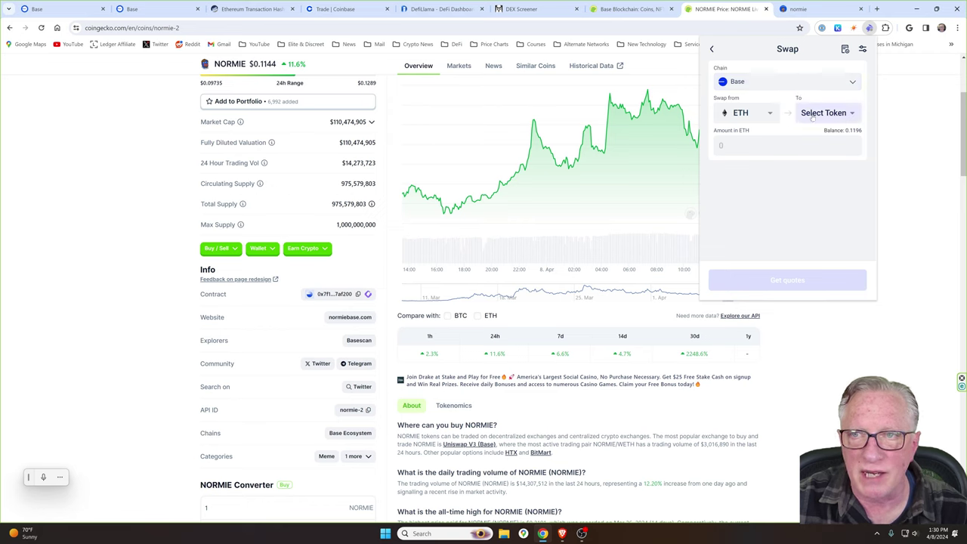
click(852, 114)
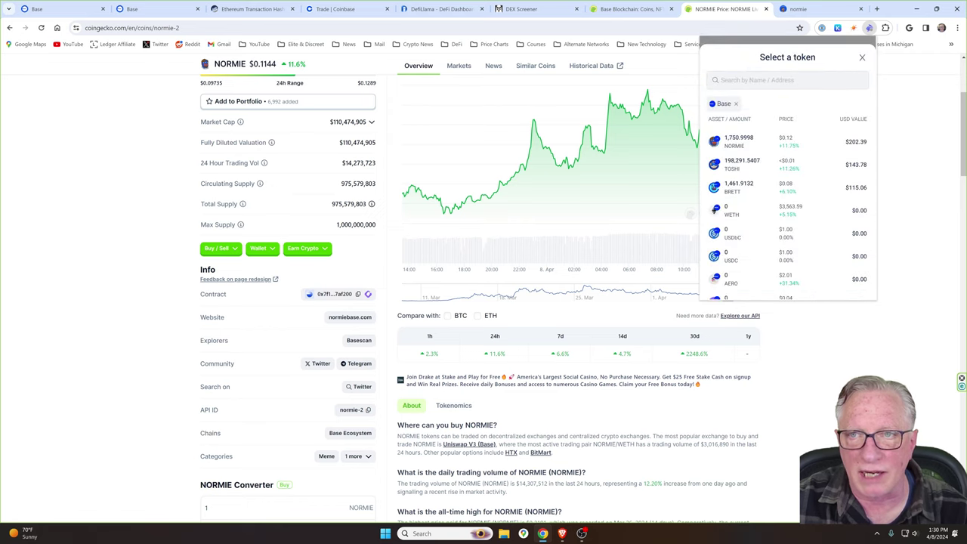
right_click(720, 80)
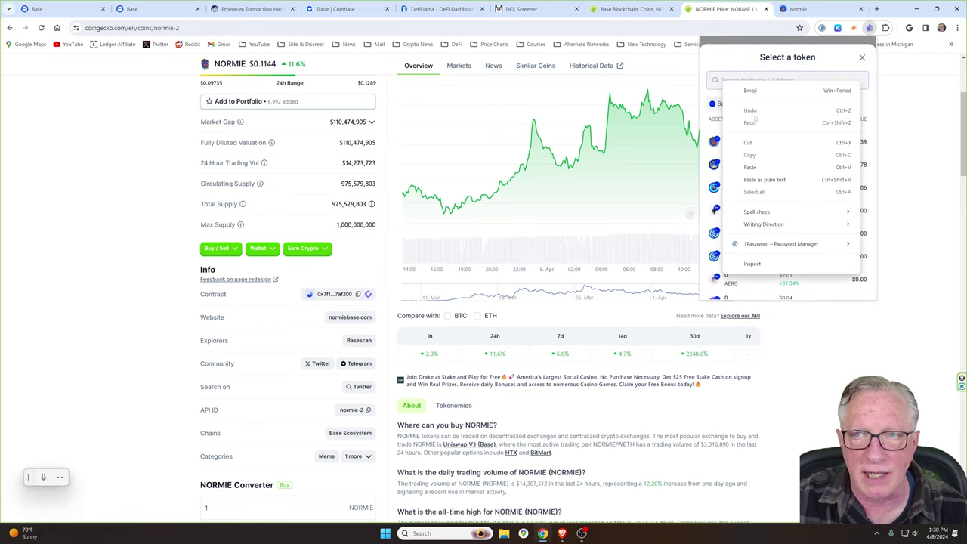
click(748, 168)
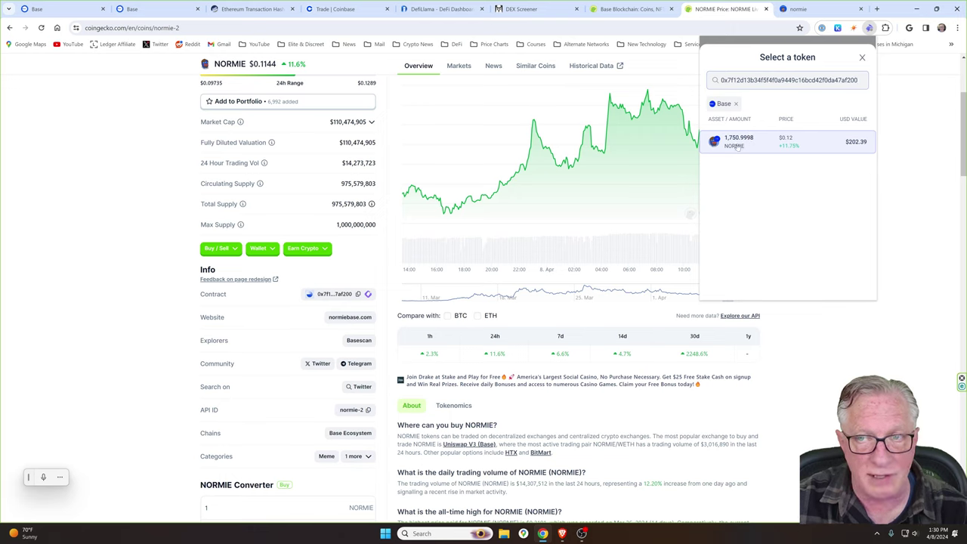
Clear the contract address and search the token list by the name "normie" instead.
key(BackSpace)
key(BackSpace)
key(BackSpace)
key(BackSpace)
key(BackSpace)
key(BackSpace)
key(BackSpace)
key(BackSpace)
key(BackSpace)
key(BackSpace)
key(BackSpace)
key(BackSpace)
key(BackSpace)
key(BackSpace)
key(BackSpace)
key(BackSpace)
key(BackSpace)
key(BackSpace)
key(BackSpace)
key(BackSpace)
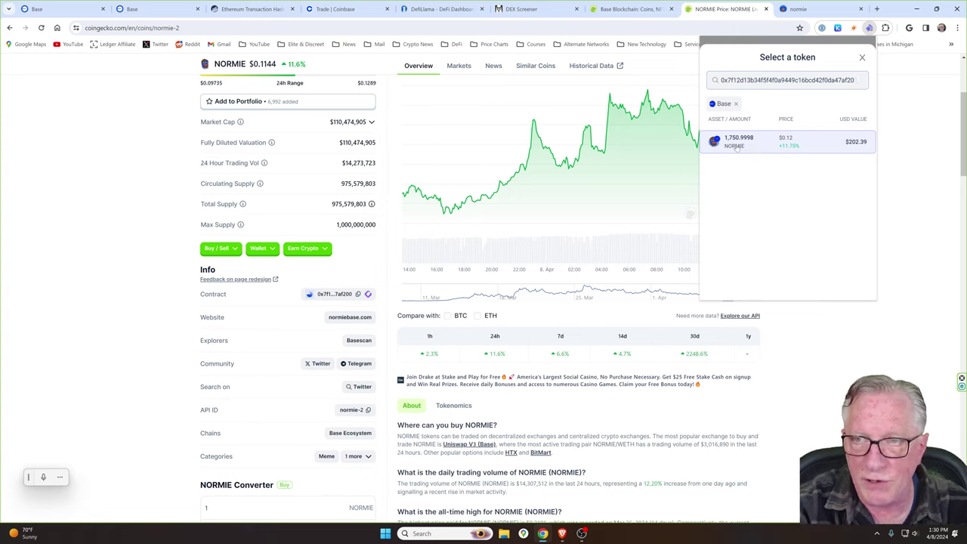
key(BackSpace)
key(BackSpace)
key(BackSpace)
key(BackSpace)
key(BackSpace)
key(BackSpace)
key(BackSpace)
key(BackSpace)
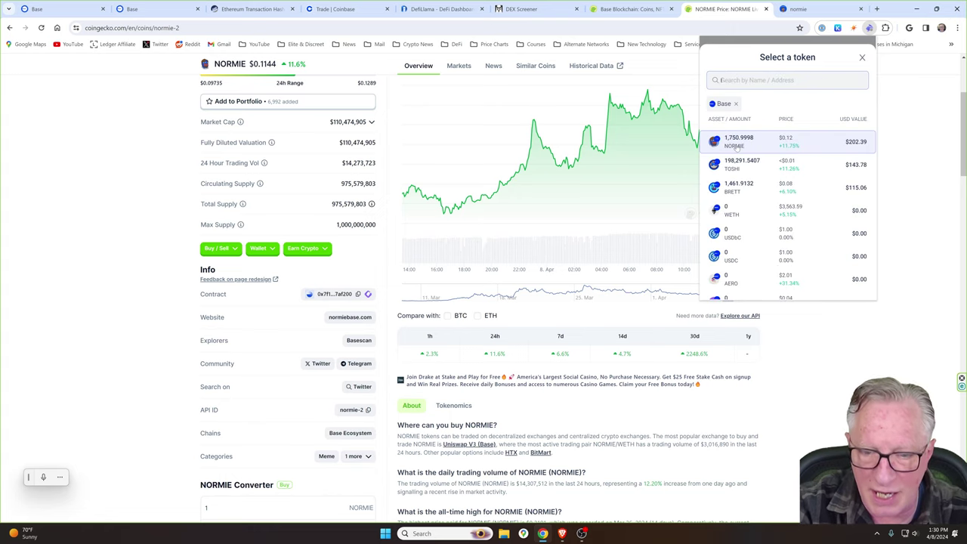
text(normie)
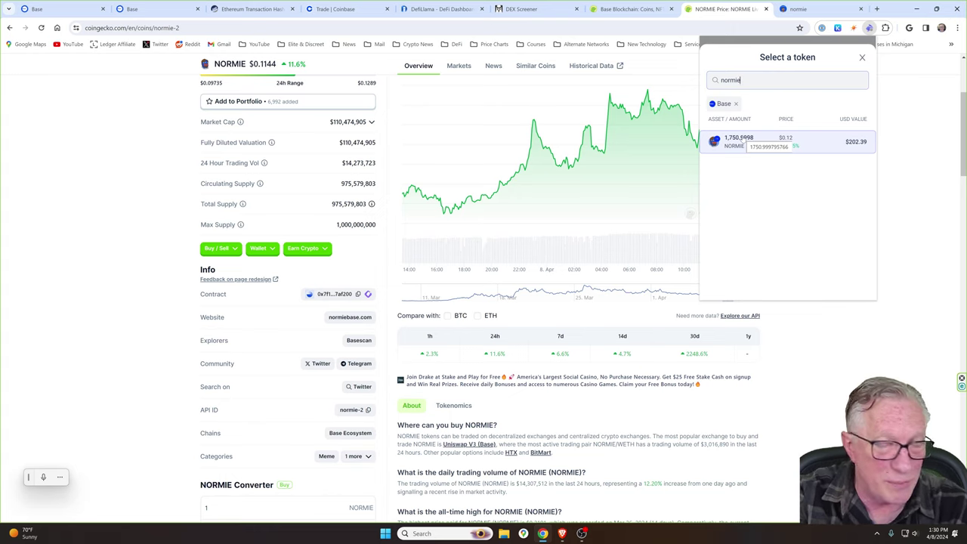
Replace the name search with the copied contract address and choose NORMIE as the token to receive.
key(BackSpace)
key(BackSpace)
key(BackSpace)
key(BackSpace)
key(BackSpace)
key(BackSpace)
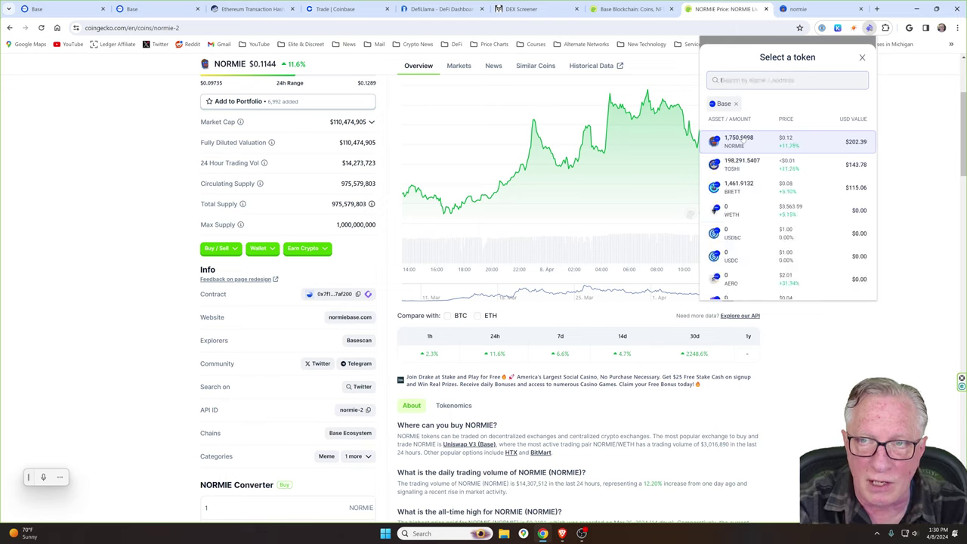
key(ctrl+v)
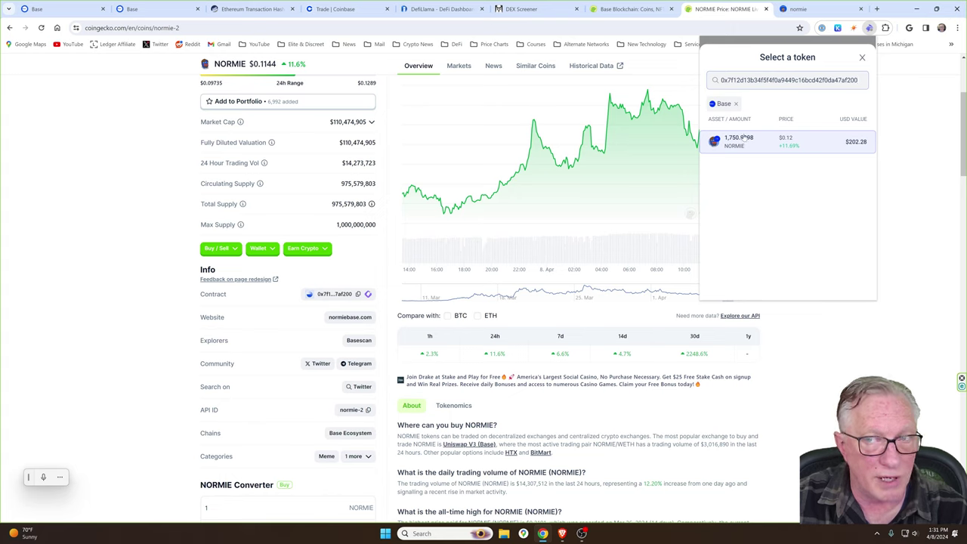
click(738, 142)
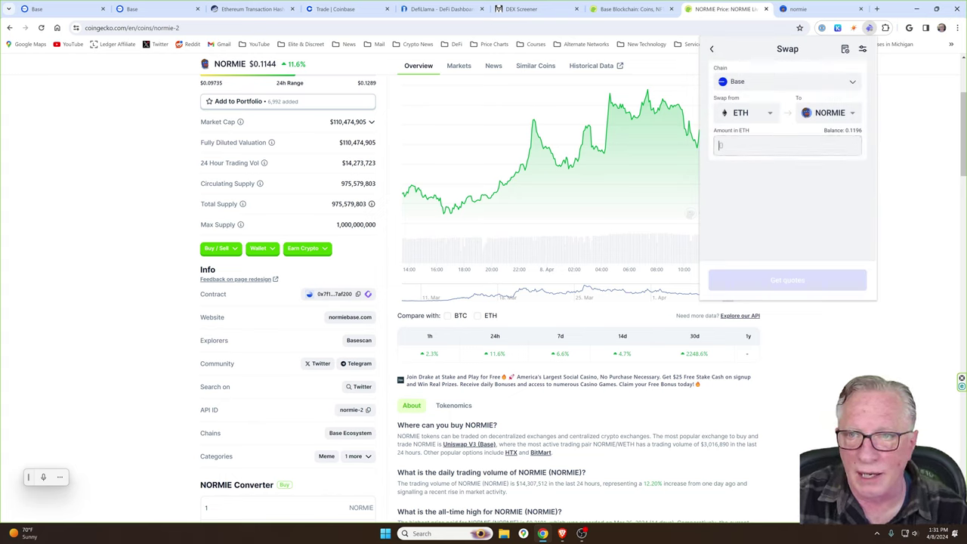
Set the swap amount to .03 ETH, get quotes and choose the 1inch rate.
click(850, 143)
click(843, 139)
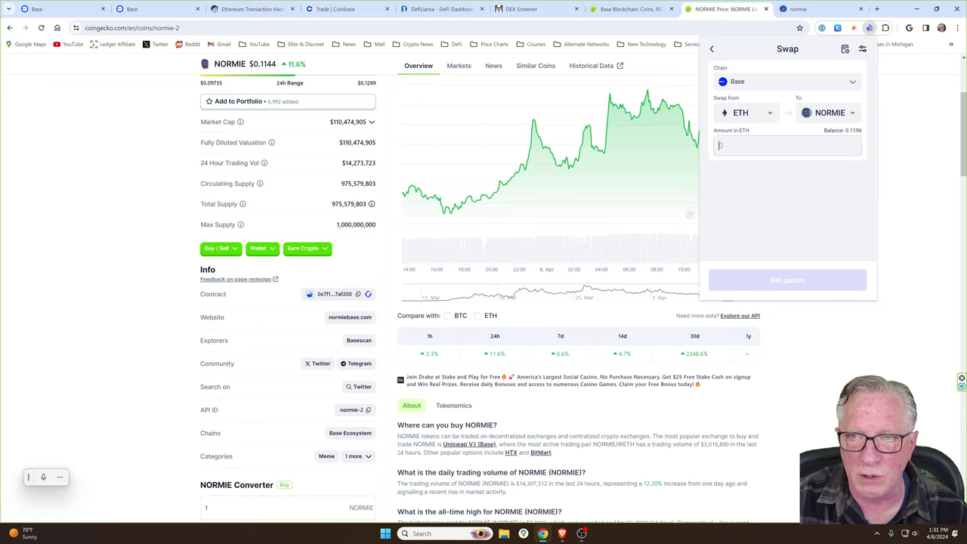
text(.03)
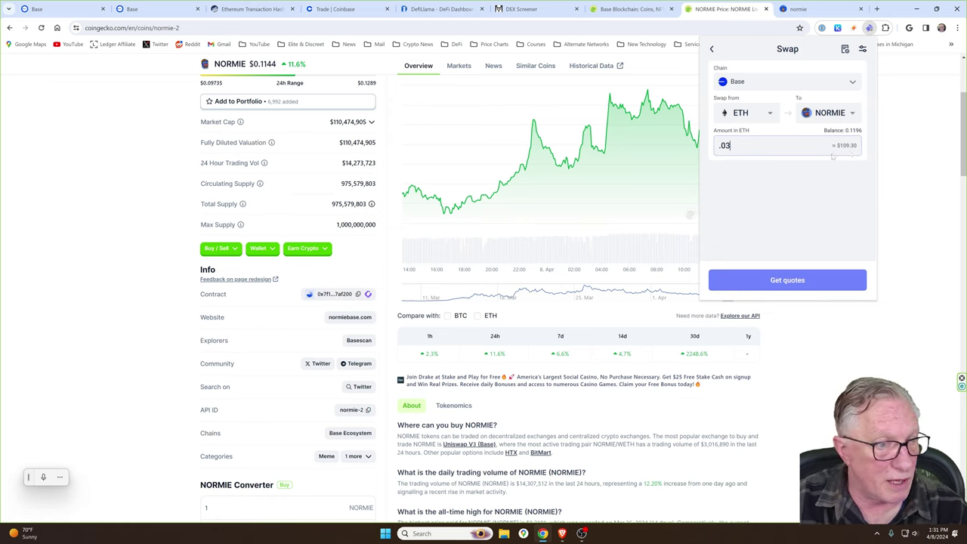
click(799, 235)
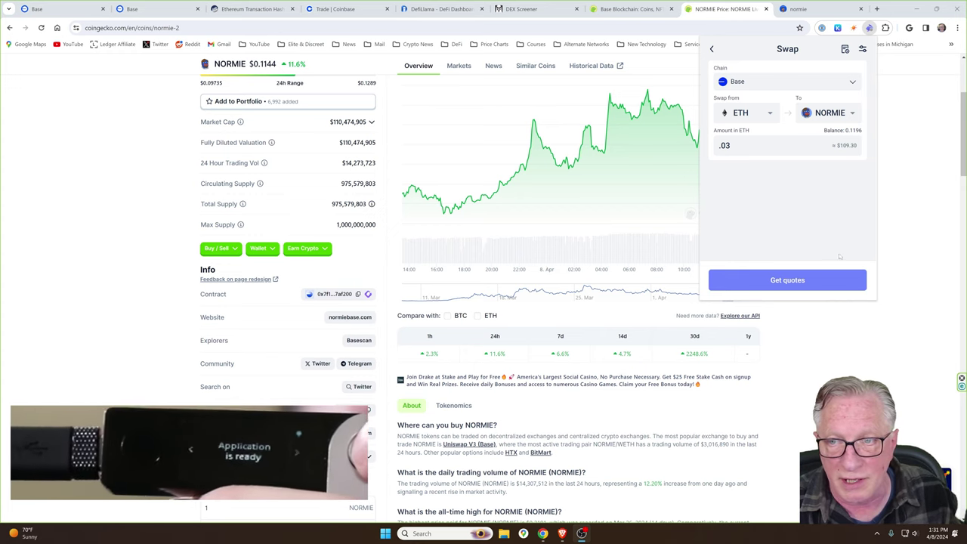
click(788, 280)
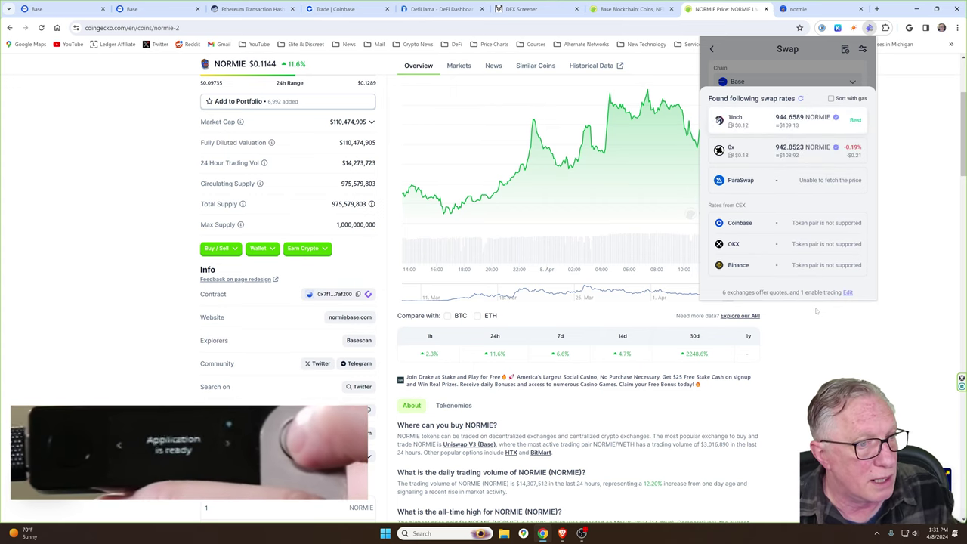
click(744, 125)
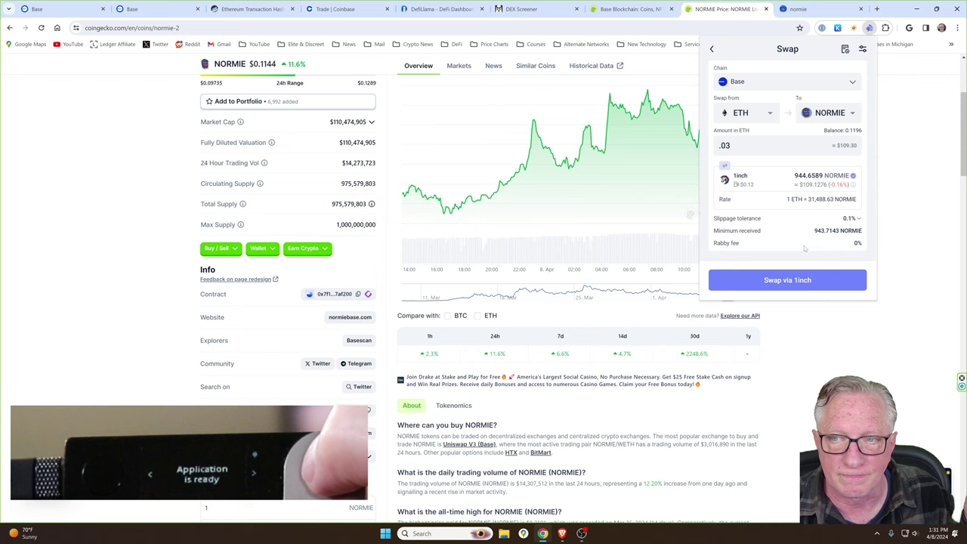
Review and sign the 1inch swap transaction with the Ledger, and check the wallet's token balances in Rabby.
click(782, 281)
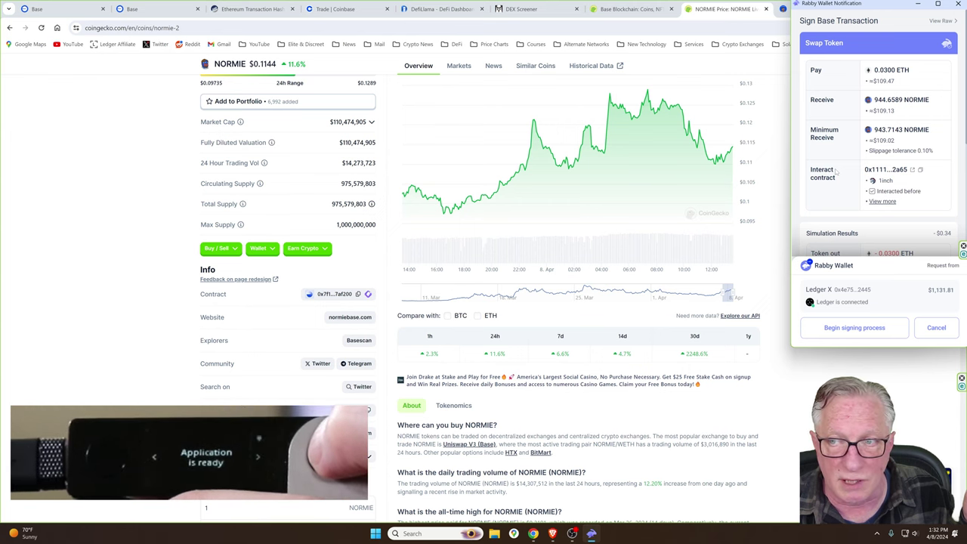
scroll(836, 171, down, 5)
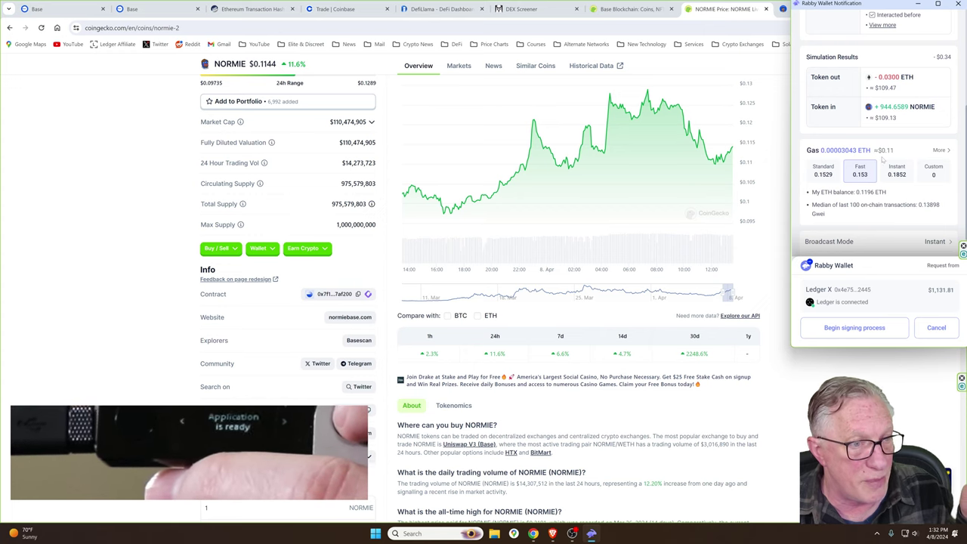
scroll(883, 158, down, 1)
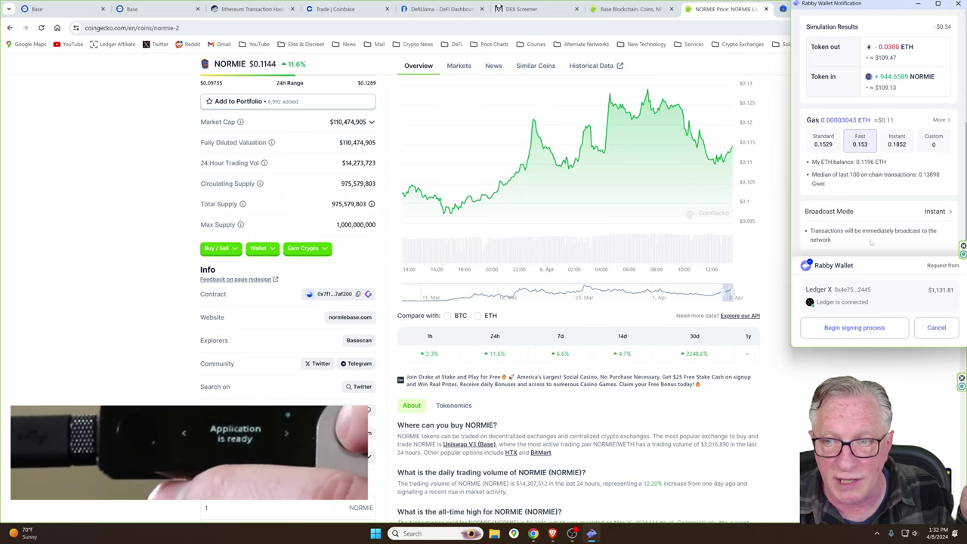
click(854, 330)
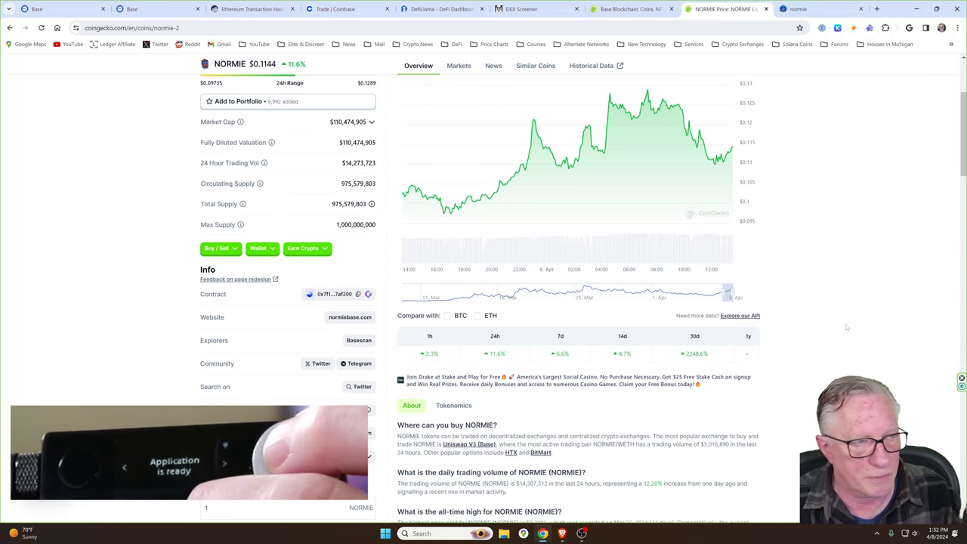
click(870, 27)
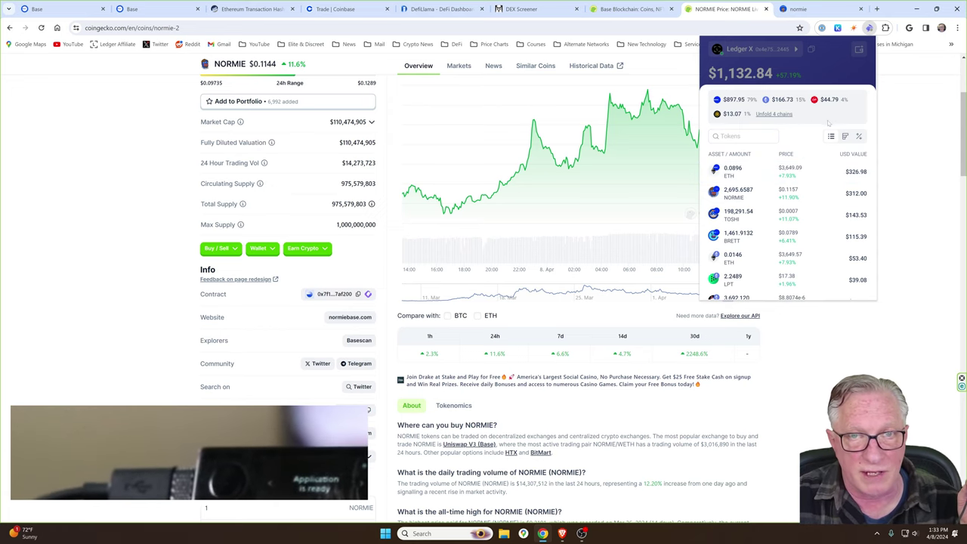
click(154, 139)
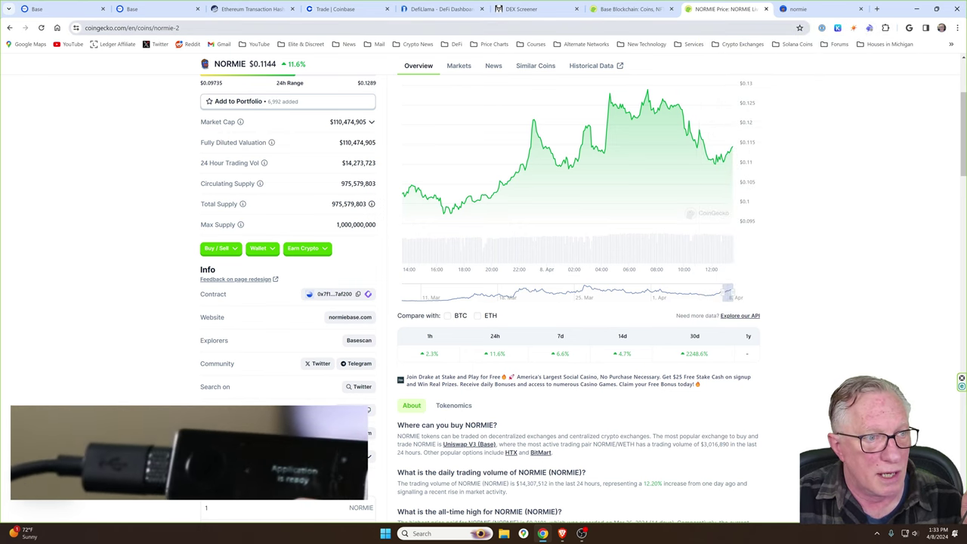
Switch to DefiLlama, find Uniswap in the Base protocol rankings and launch the Uniswap app through its linked official website.
click(451, 9)
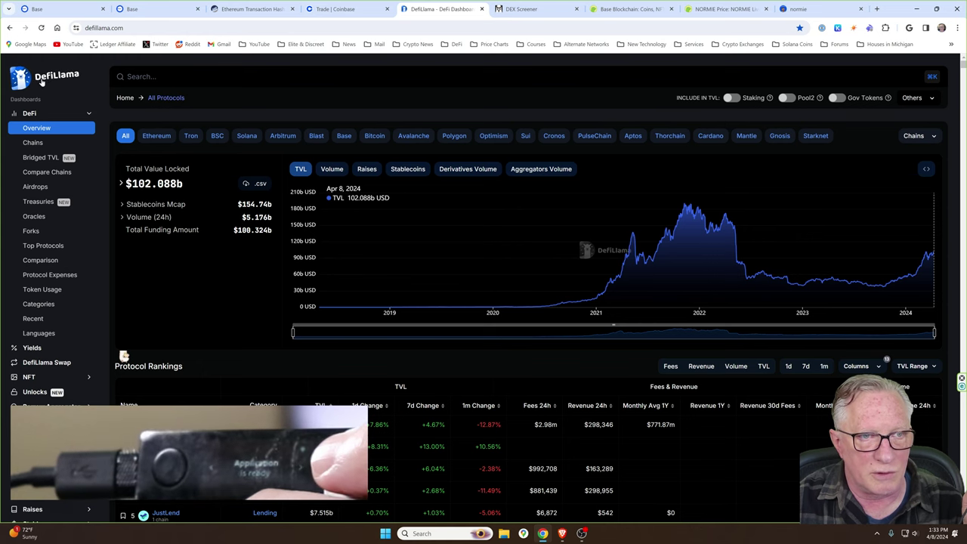
click(345, 137)
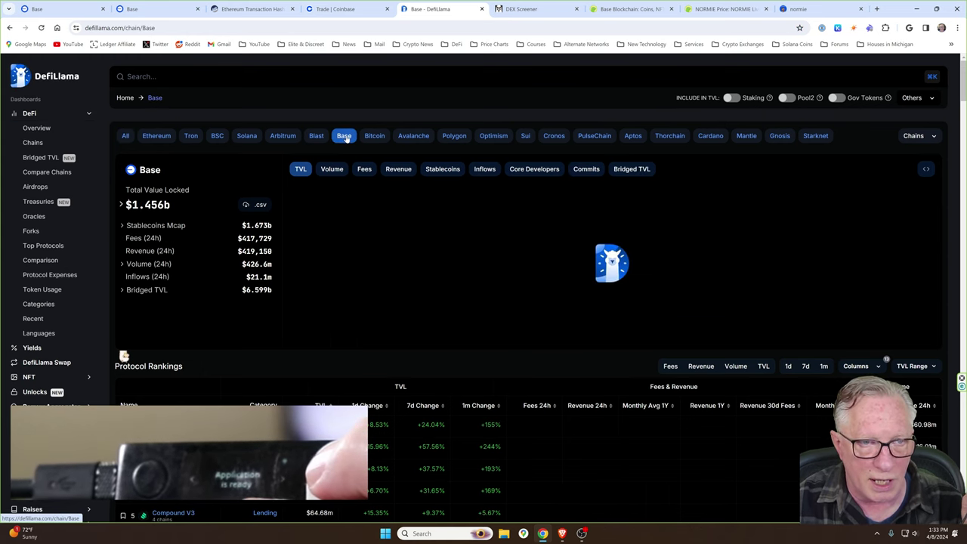
scroll(304, 260, down, 1)
scroll(295, 273, down, 2)
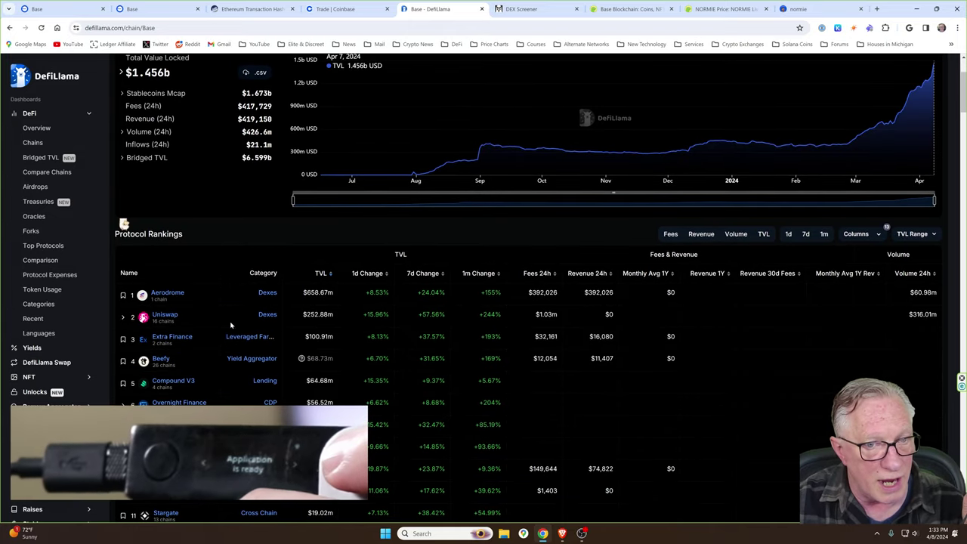
mouse_move(155, 319)
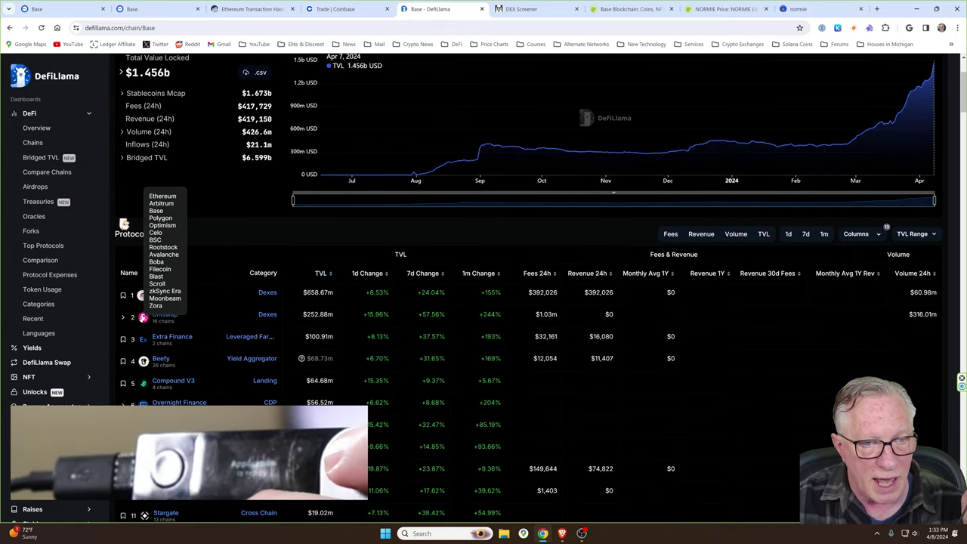
click(144, 319)
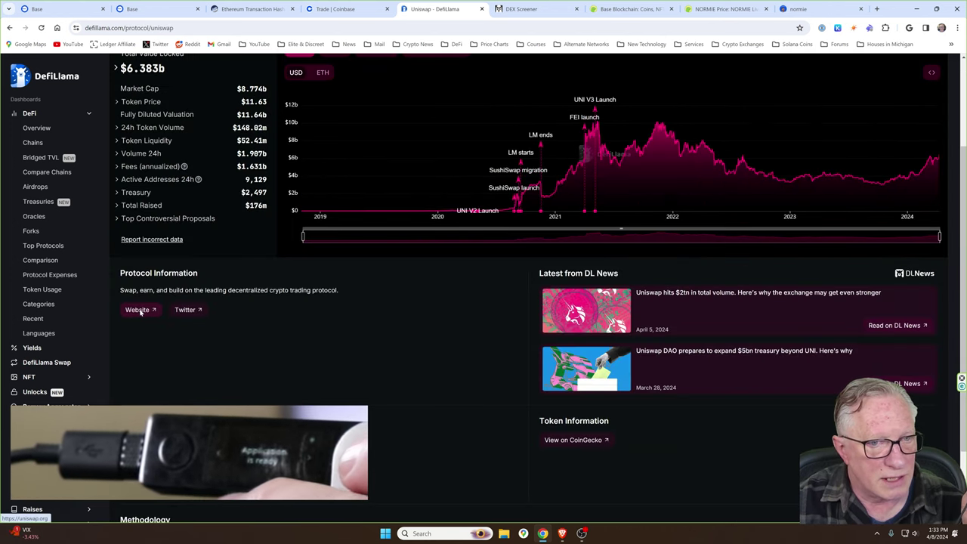
click(138, 310)
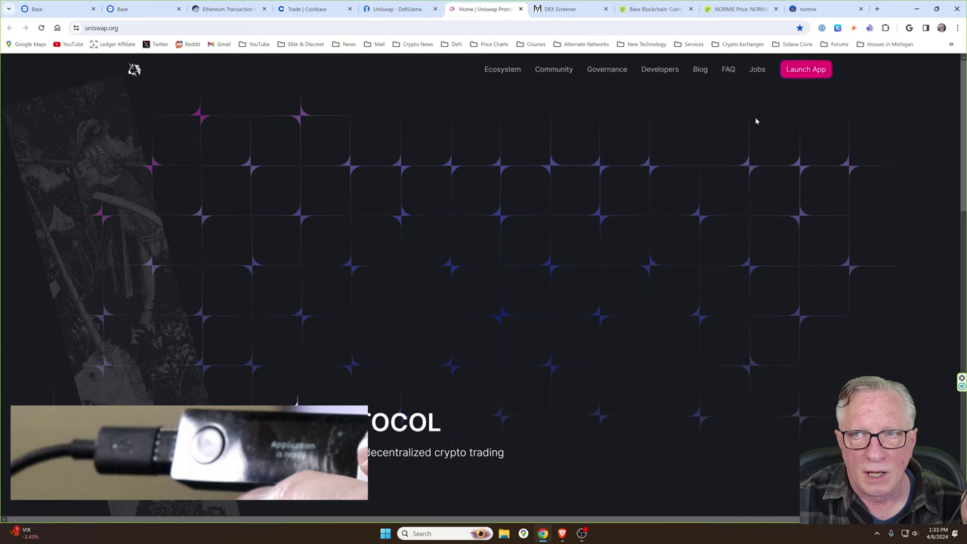
click(805, 69)
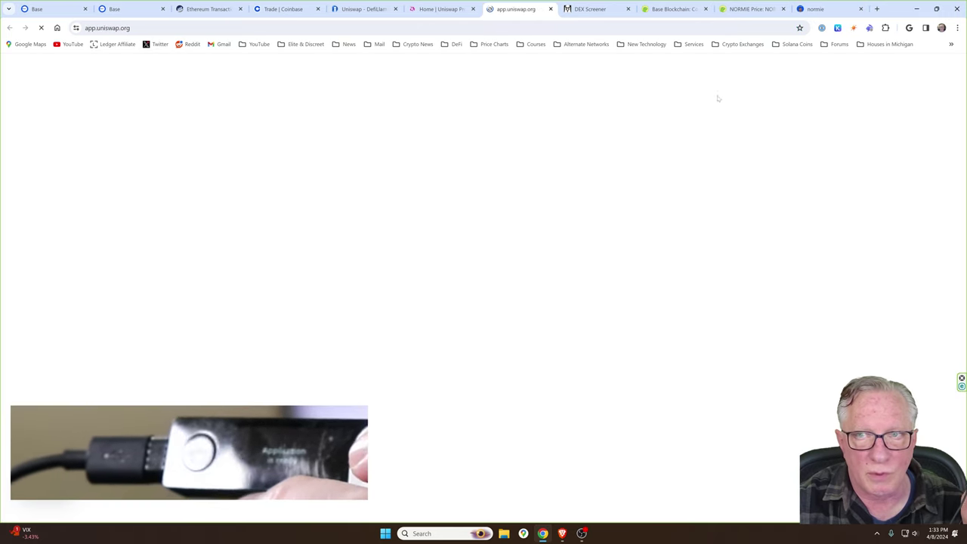
Set the Uniswap network to Base and connect Rabby Wallet.
click(904, 69)
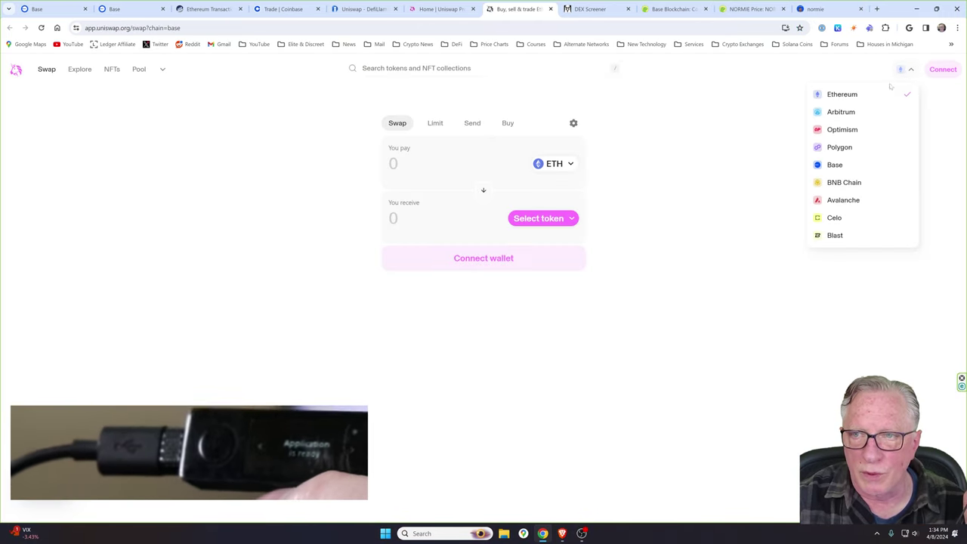
click(835, 164)
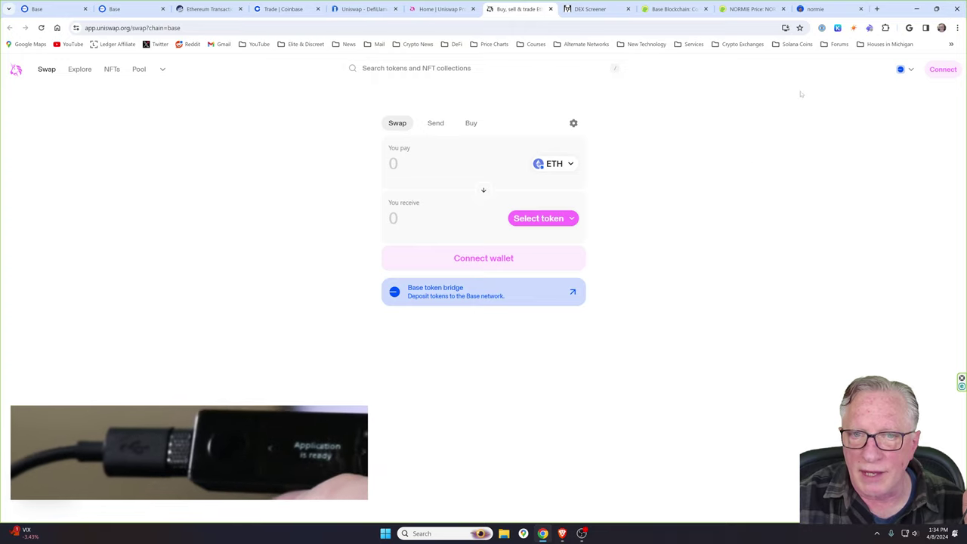
click(944, 70)
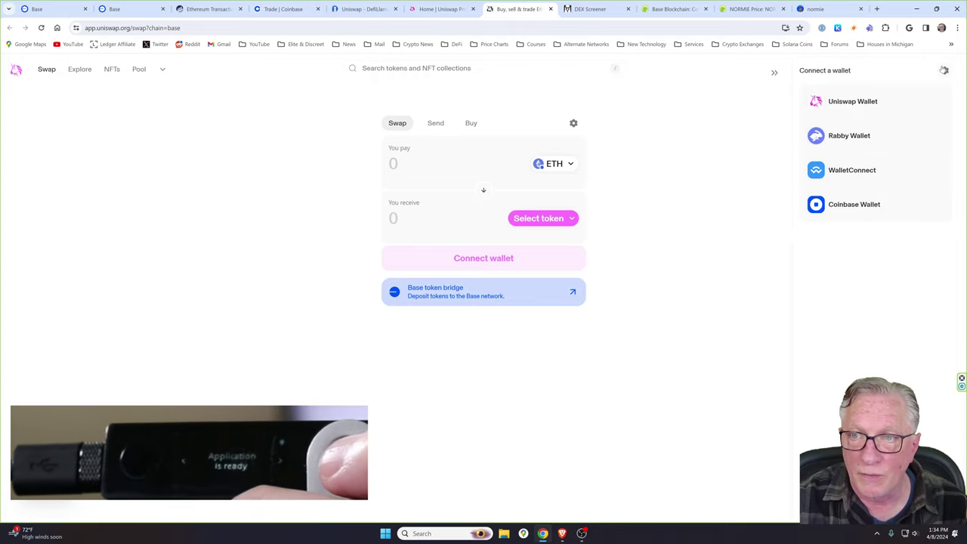
click(847, 141)
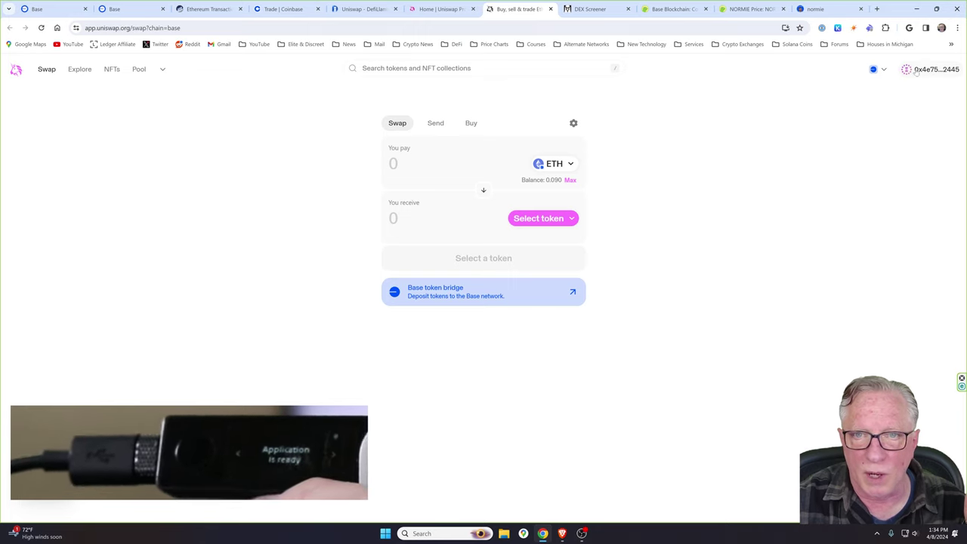
Set the Uniswap pay amount to the maximum ETH and check the ETH holding in Rabby's token list.
click(570, 181)
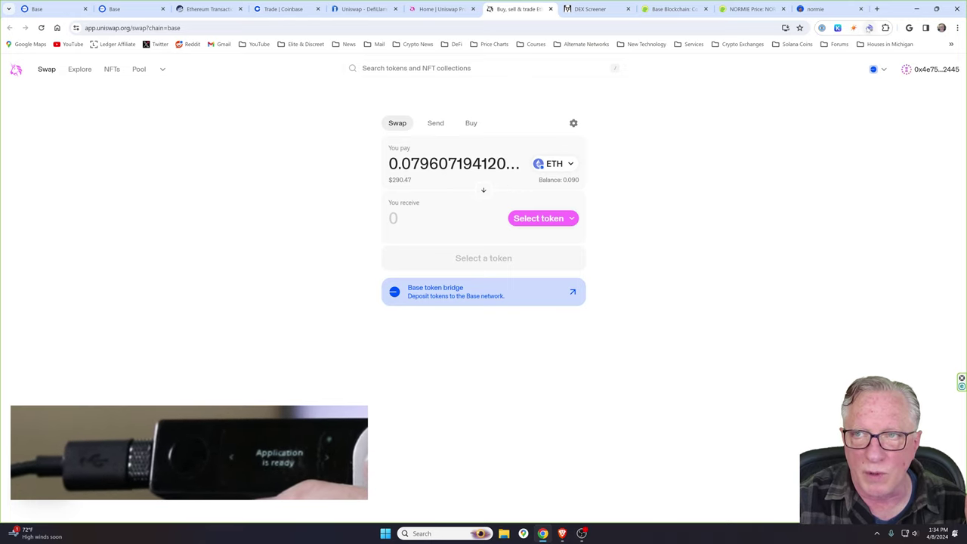
click(869, 27)
click(718, 92)
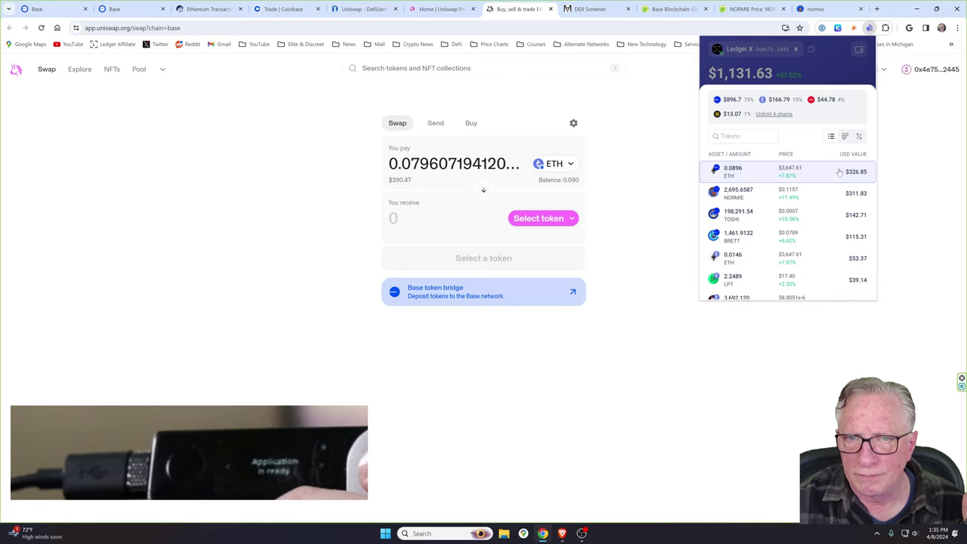
Switch to CoinGecko, open Brett from the Base Meme Coins list and copy its contract address.
click(698, 139)
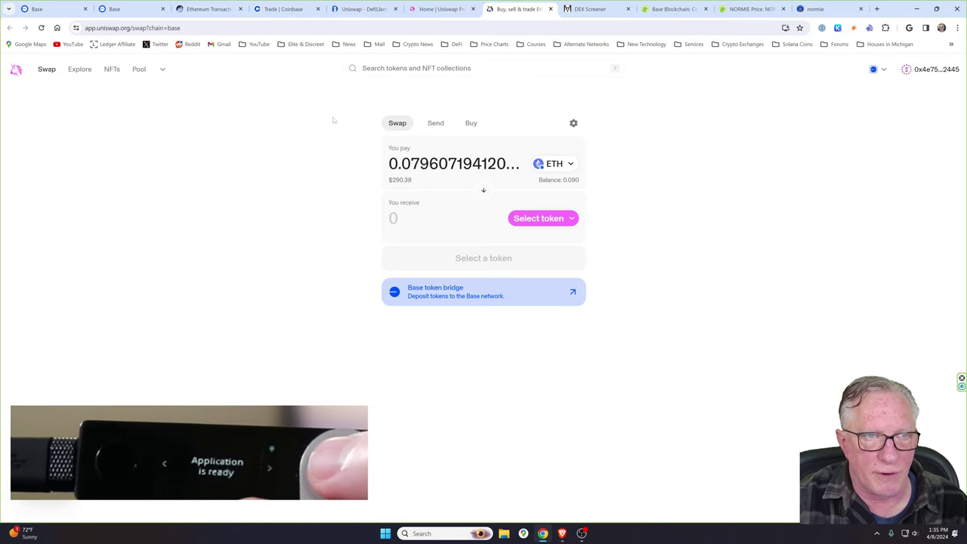
click(731, 10)
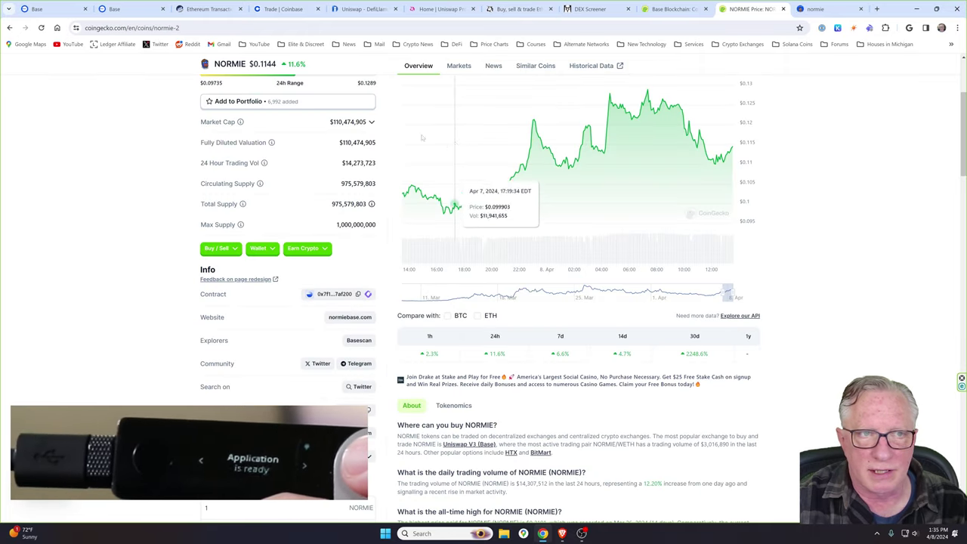
click(10, 27)
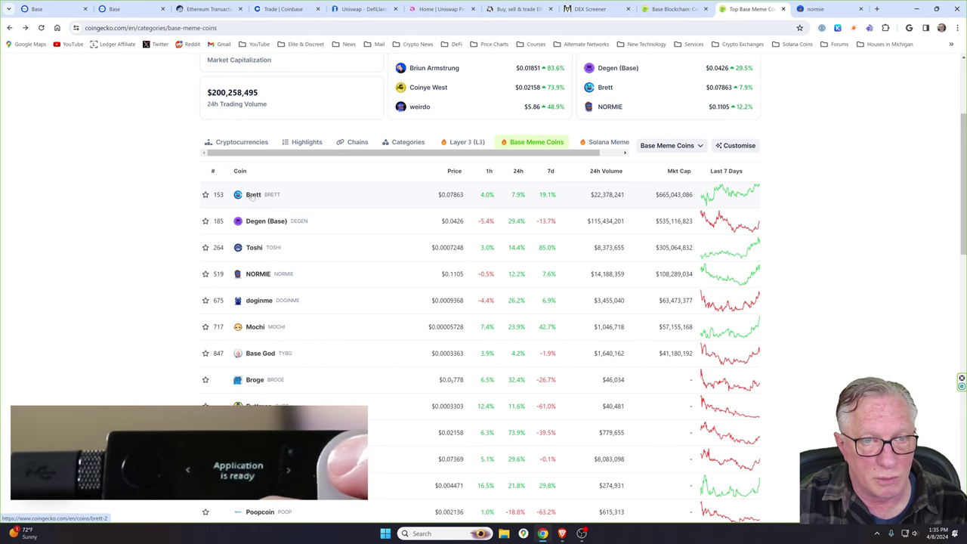
click(251, 195)
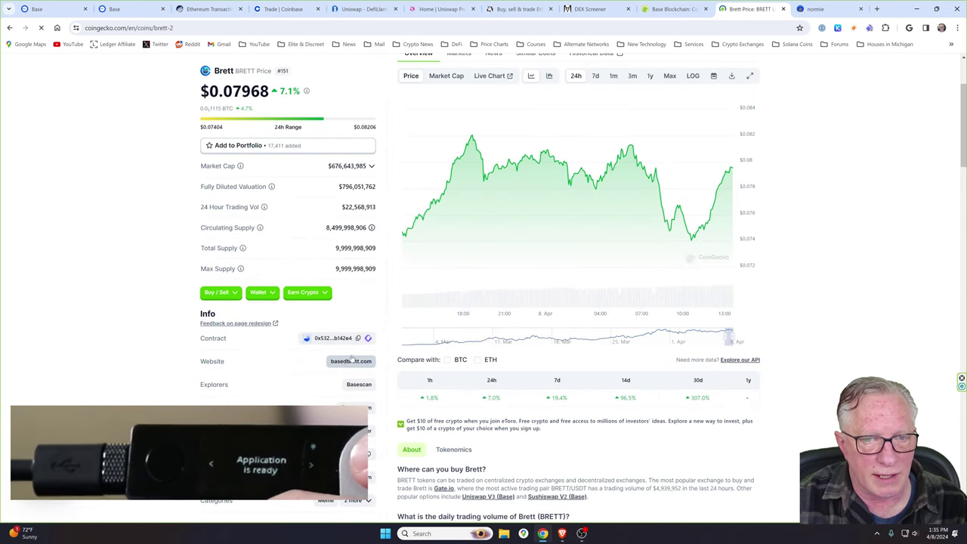
click(358, 339)
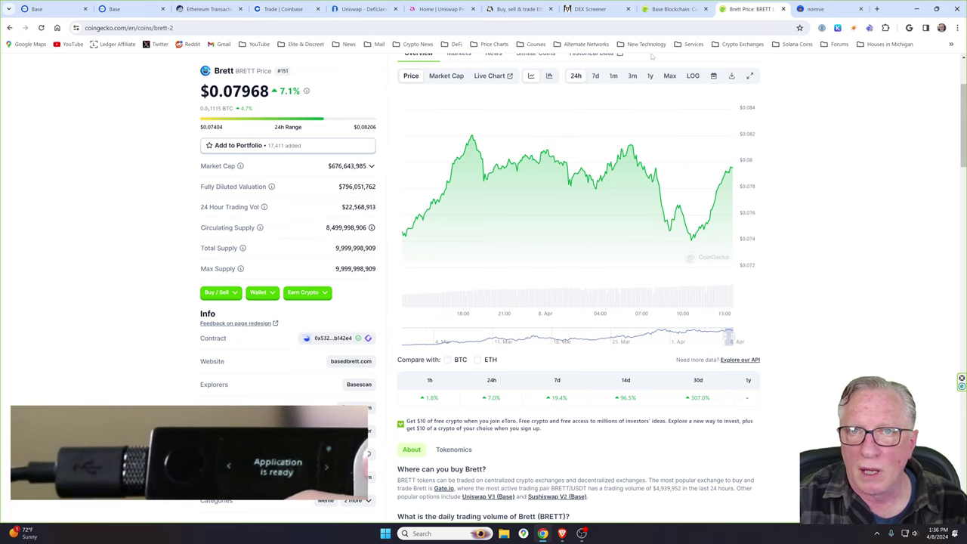
In Uniswap, keep ETH as the pay token and choose BRETT as the receive token using the copied contract address.
click(519, 10)
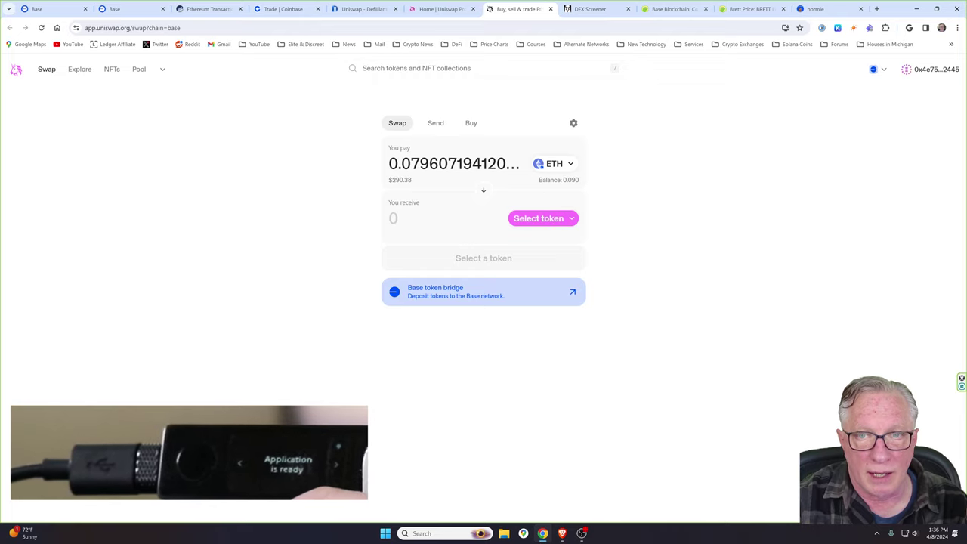
click(571, 165)
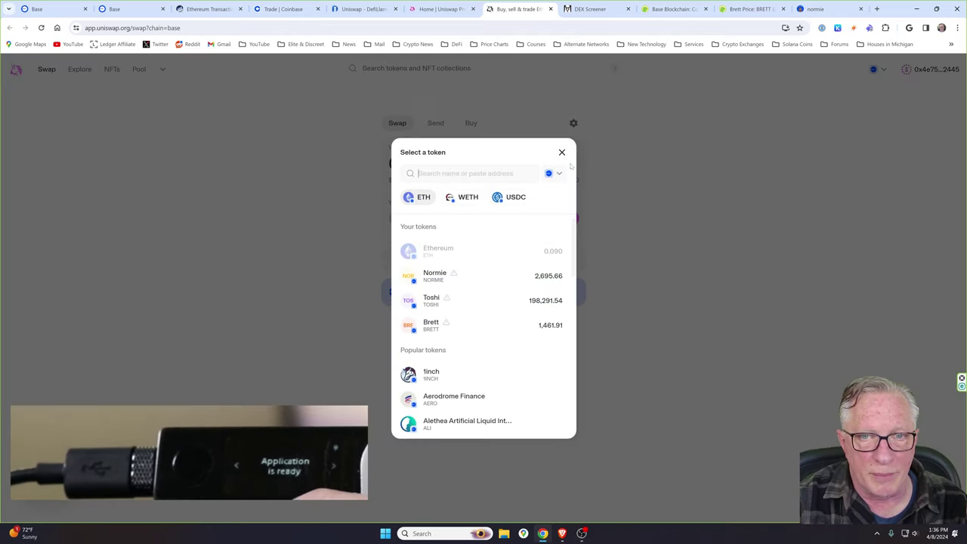
click(418, 198)
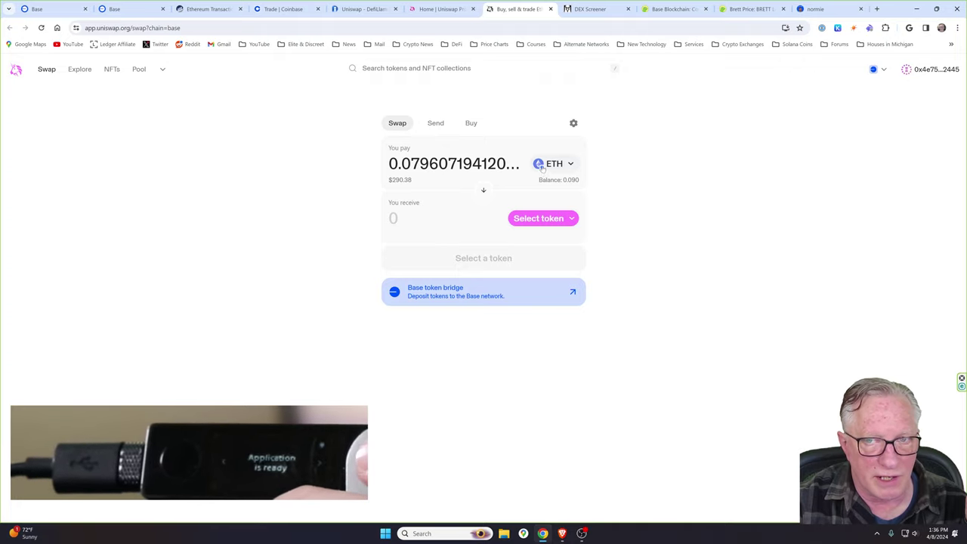
click(571, 219)
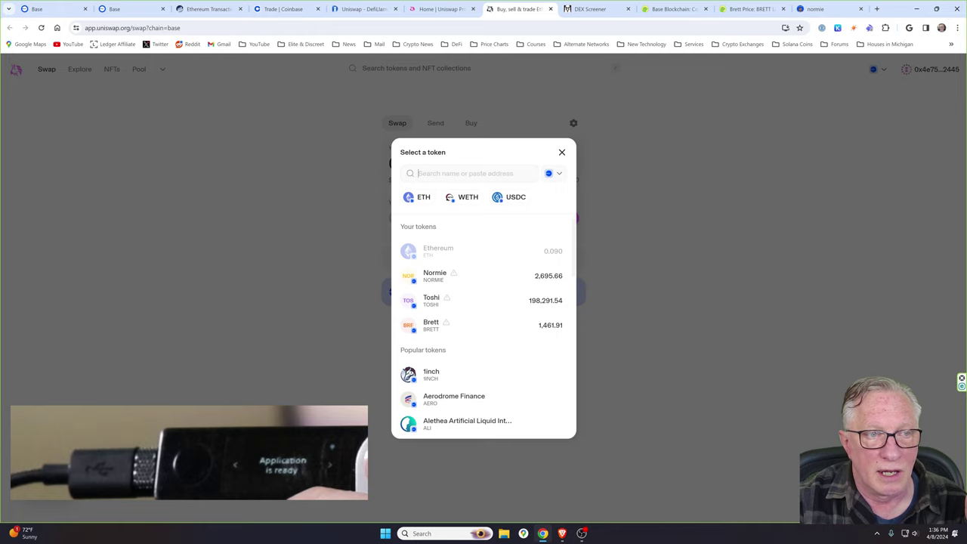
right_click(430, 174)
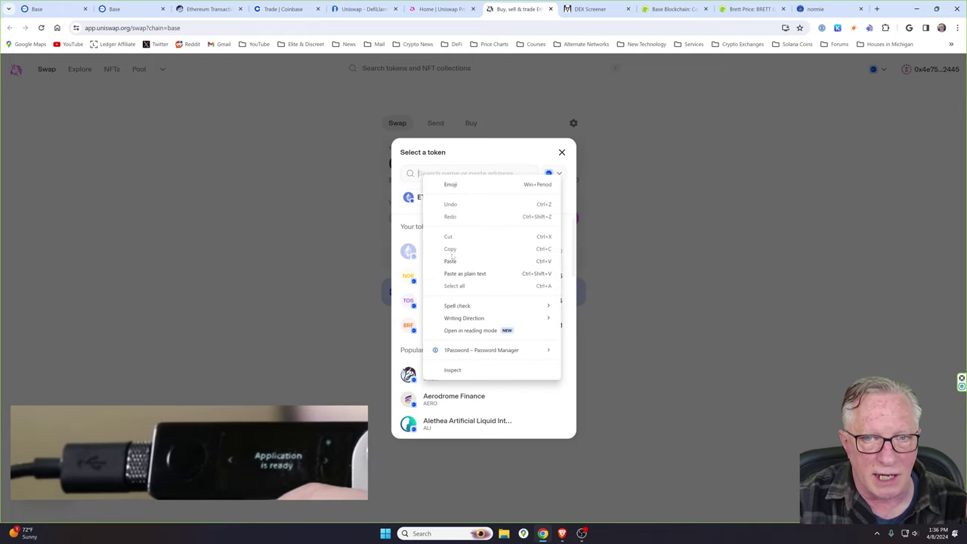
click(446, 261)
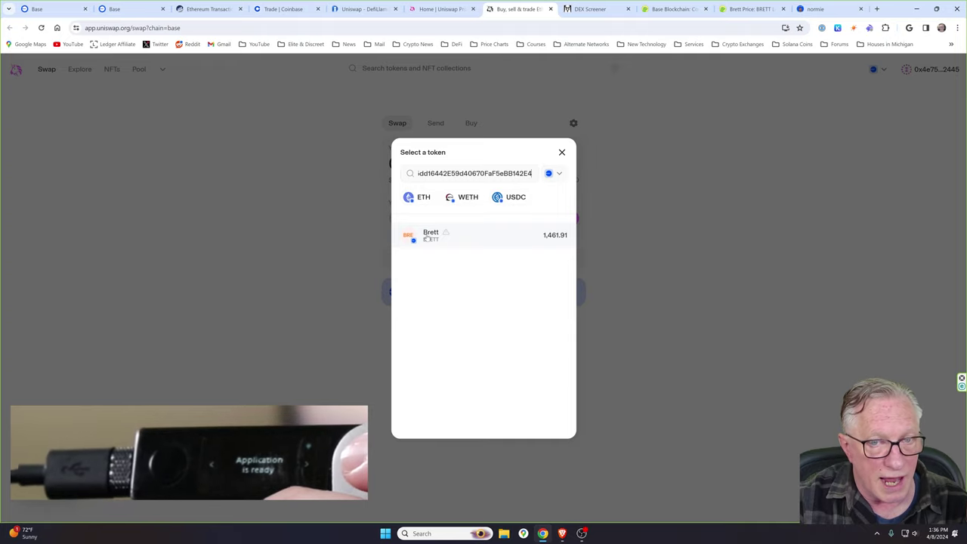
click(428, 237)
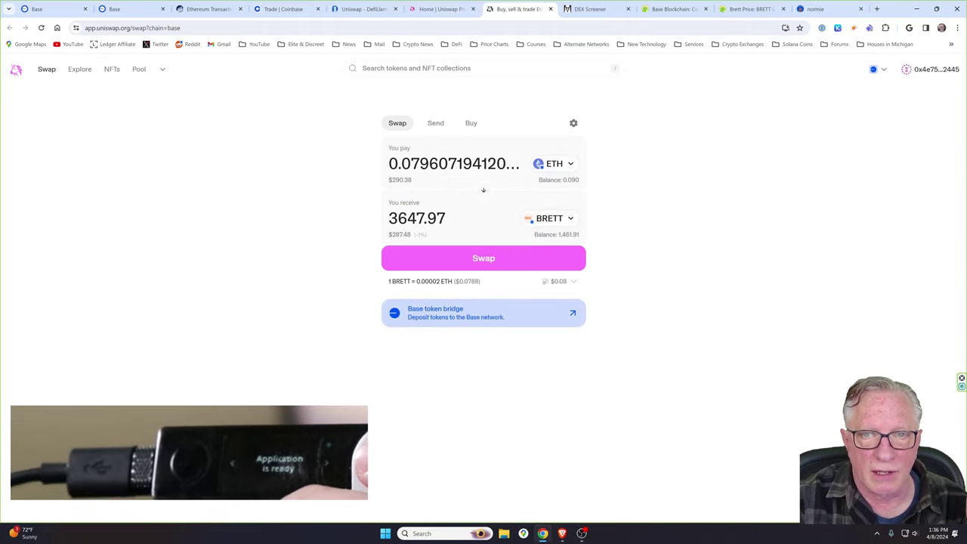
Set the amount of ETH to pay for BRETT to .02.
click(506, 163)
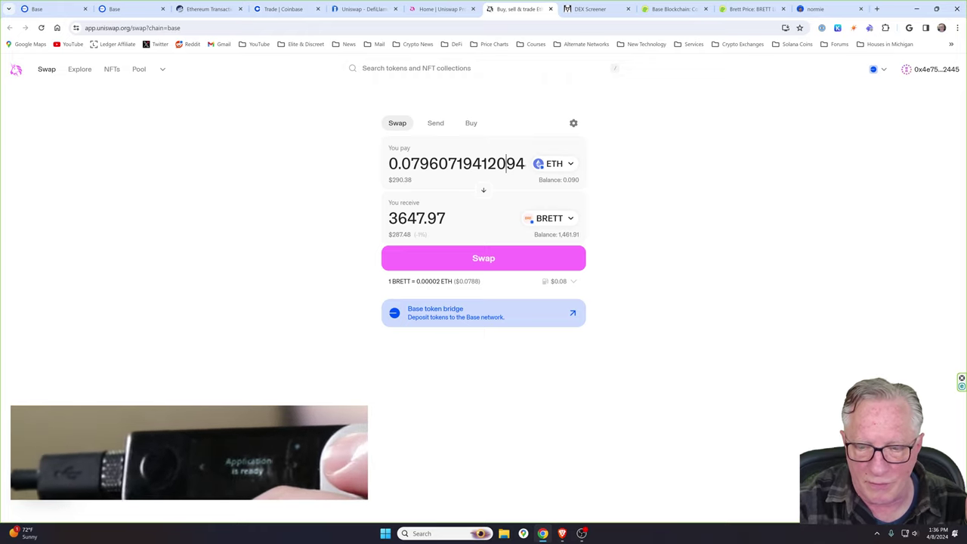
key(BackSpace)
key(ctrl+a)
text(.02)
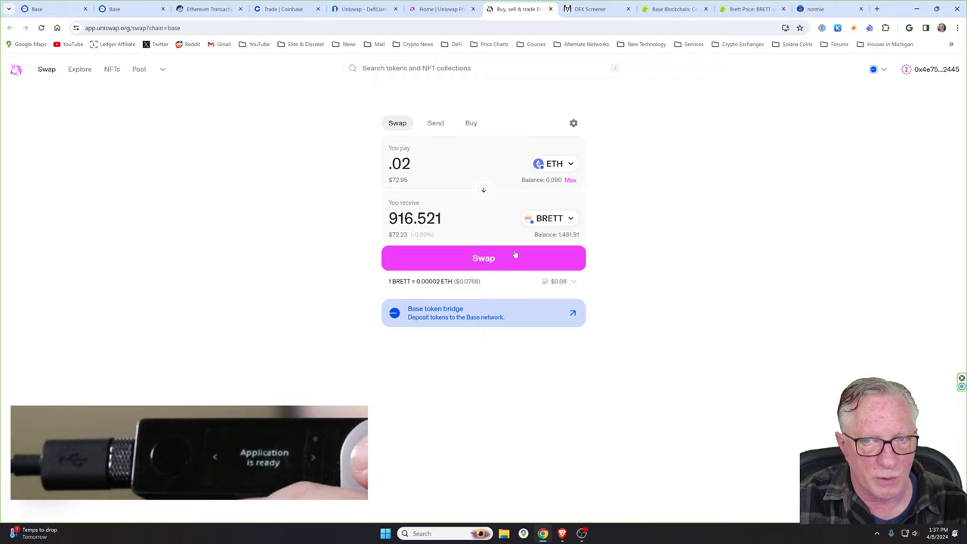
Review and confirm the 0.02 ETH to BRETT swap, sign it through Rabby with the Ledger, and close the swap dialog.
mouse_move(557, 285)
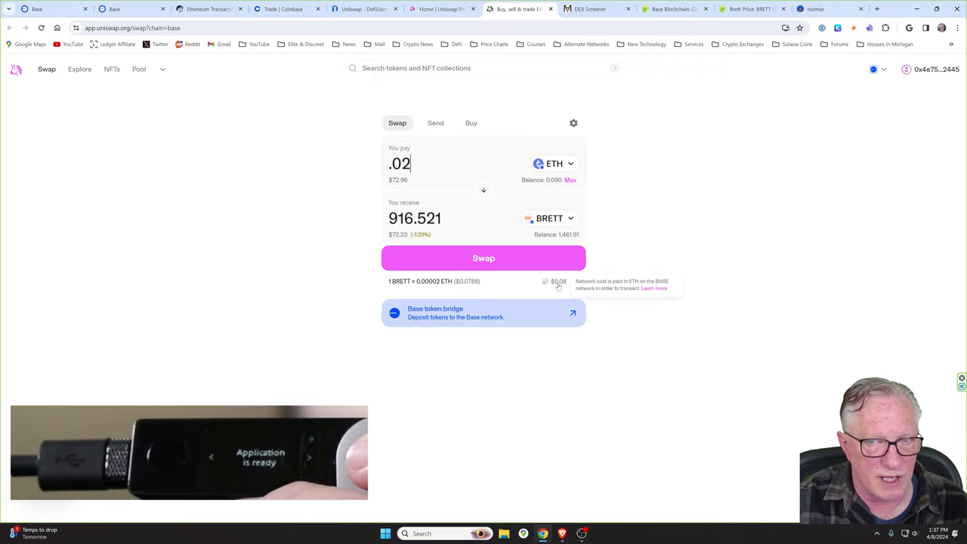
click(485, 261)
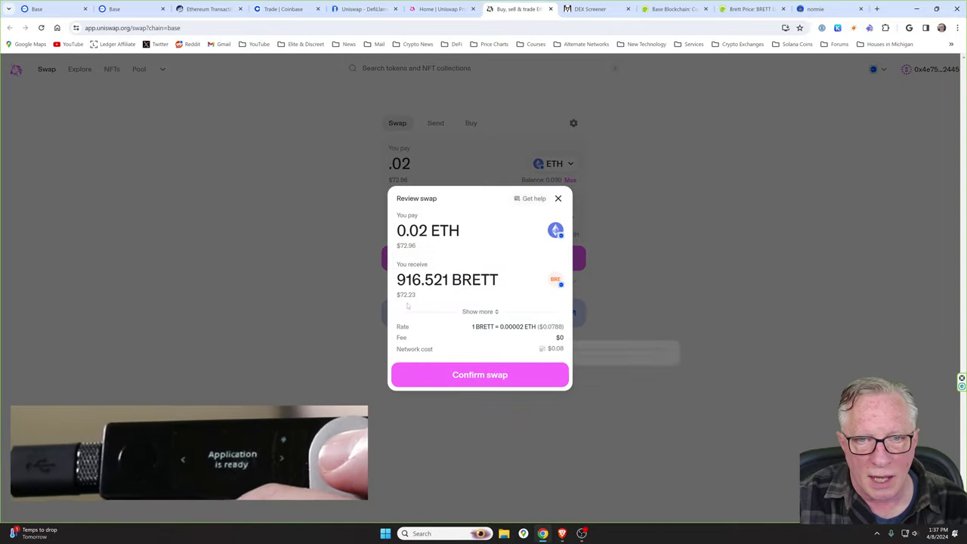
click(480, 377)
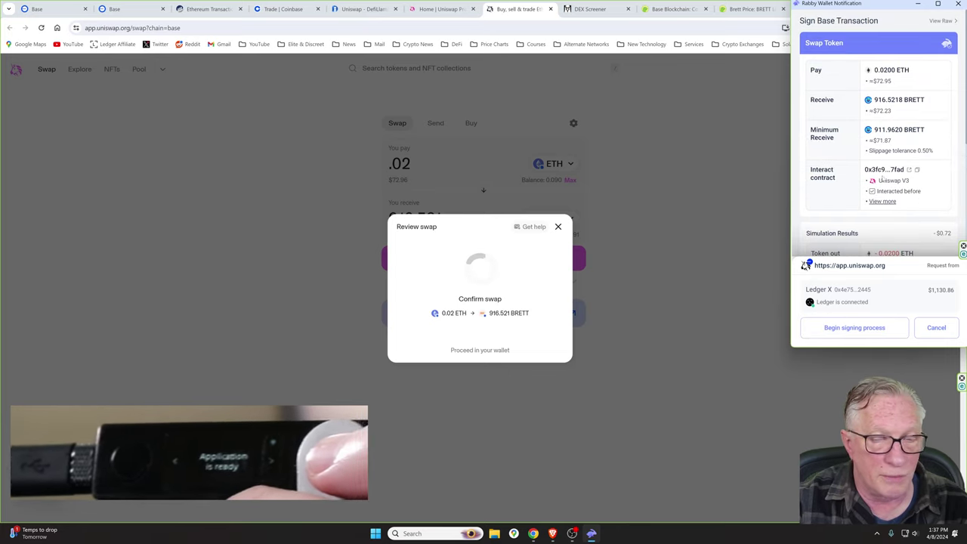
scroll(877, 182, down, 5)
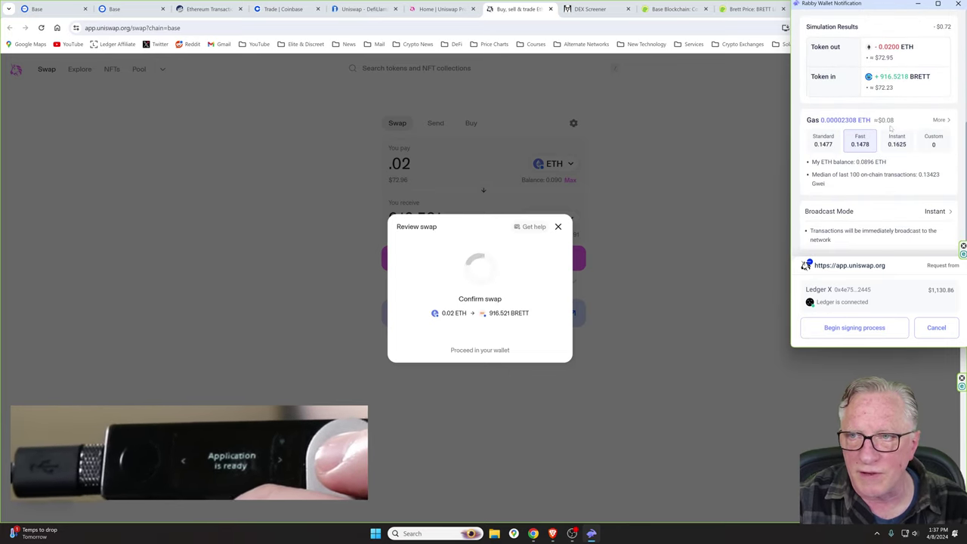
click(856, 331)
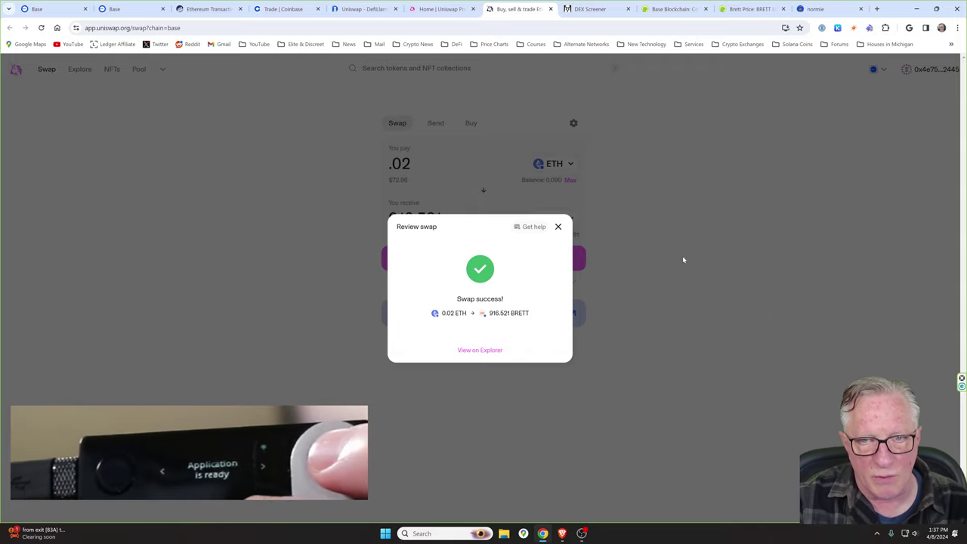
click(558, 227)
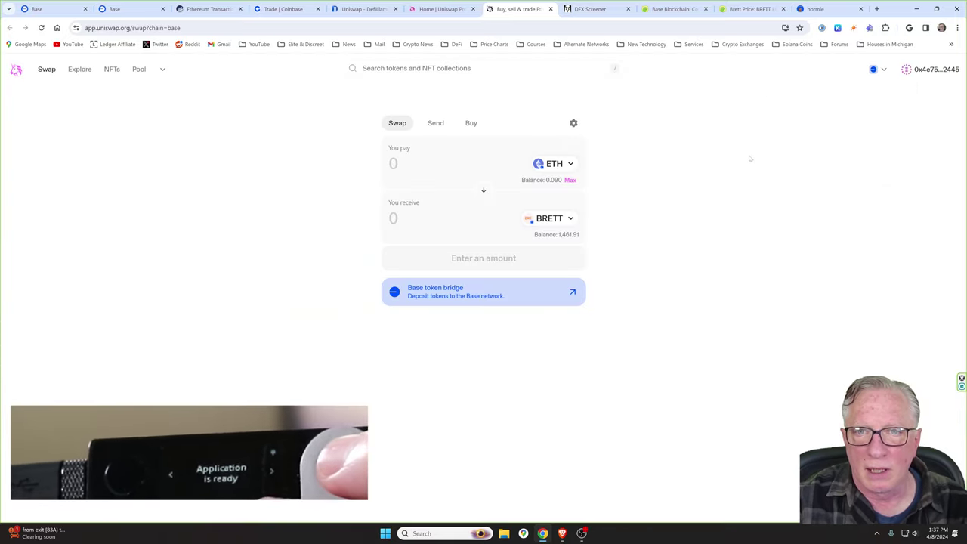
Check the Base token balances in Rabby Wallet and review BRETT's balance and transaction history.
click(870, 29)
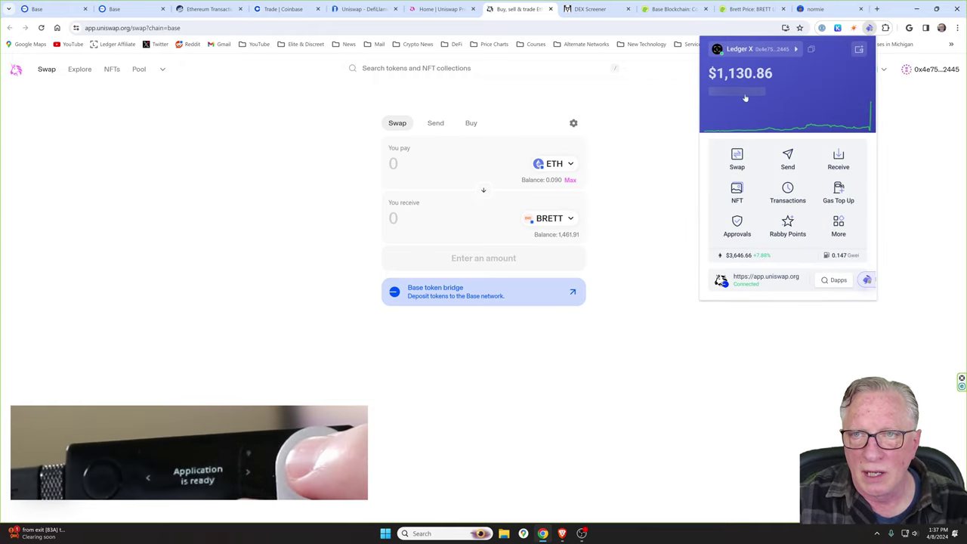
click(733, 92)
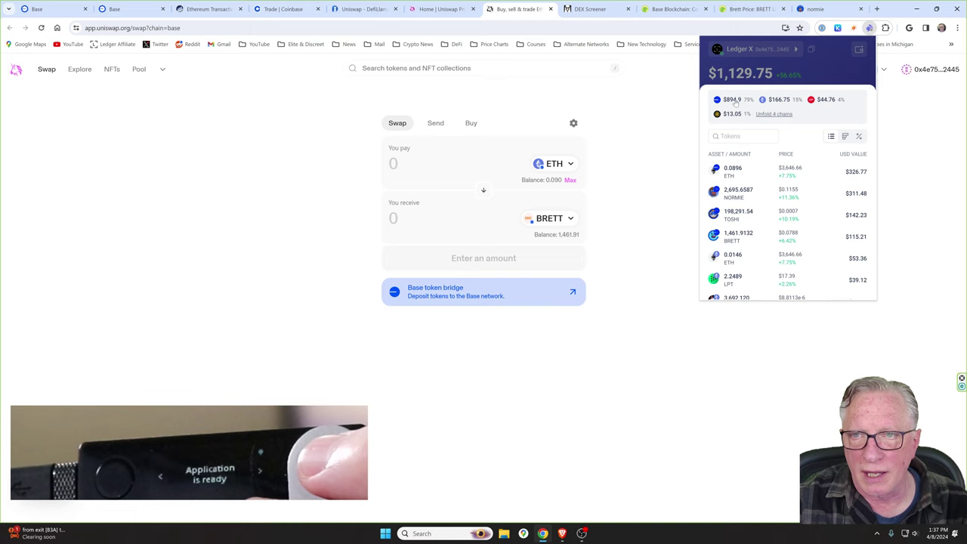
click(730, 100)
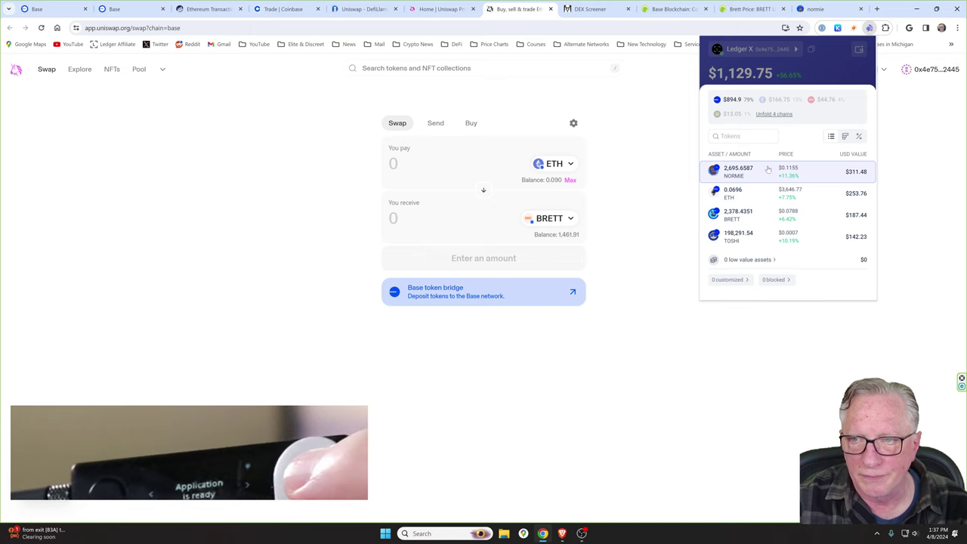
click(735, 216)
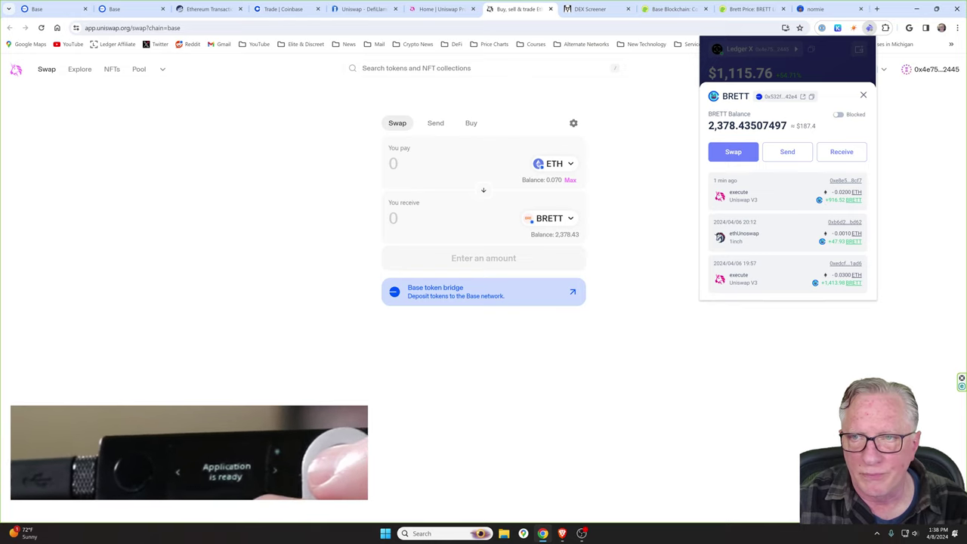
click(864, 95)
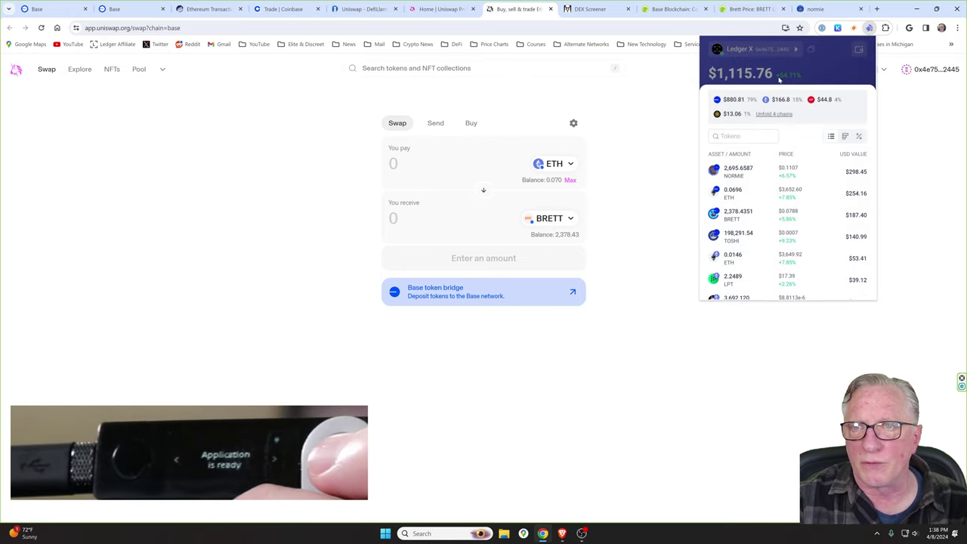
click(798, 75)
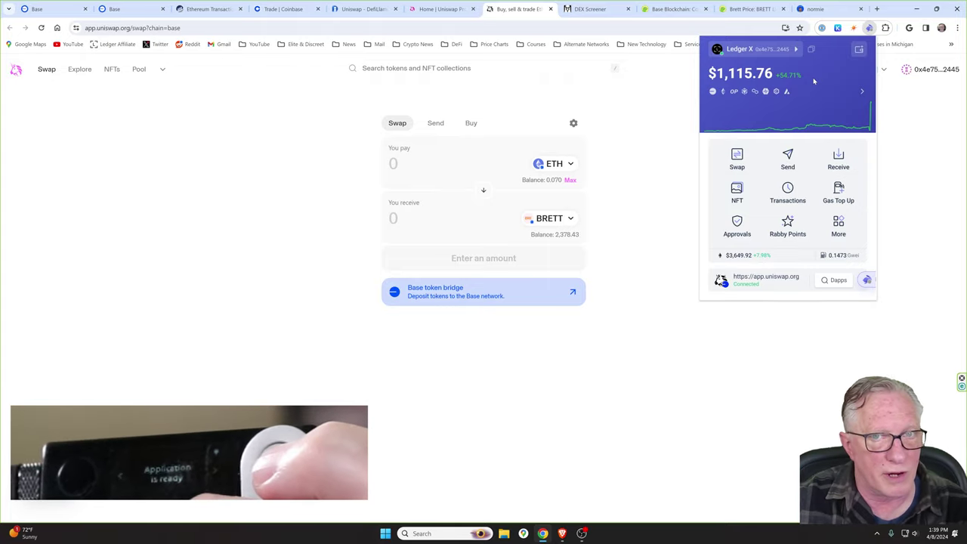
click(225, 182)
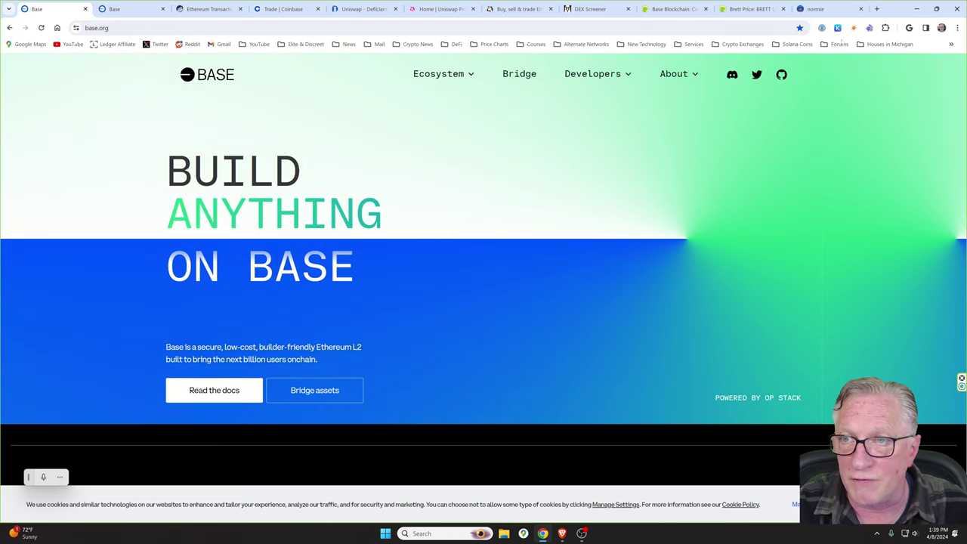
View the Rabby Wallet overview, then return to Brett's price page on CoinGecko.
click(869, 28)
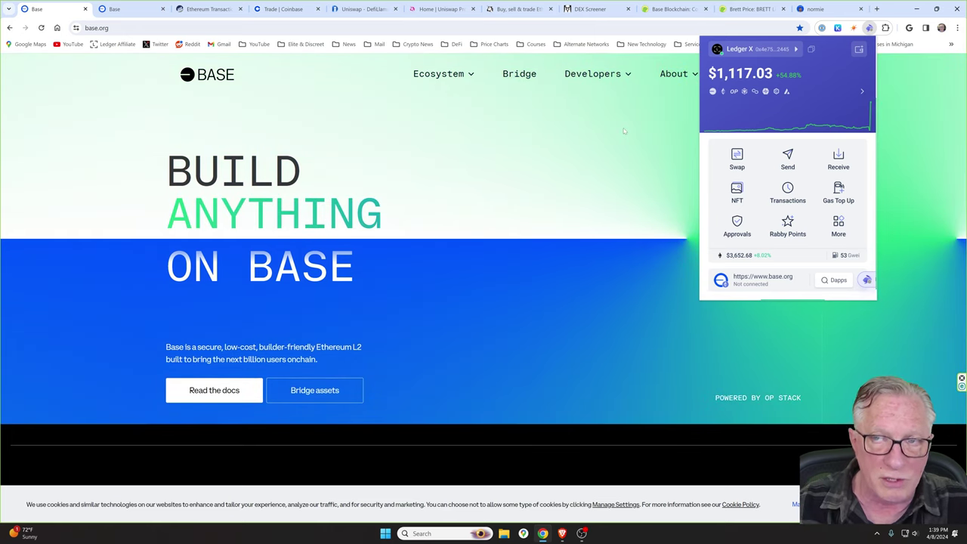
click(748, 8)
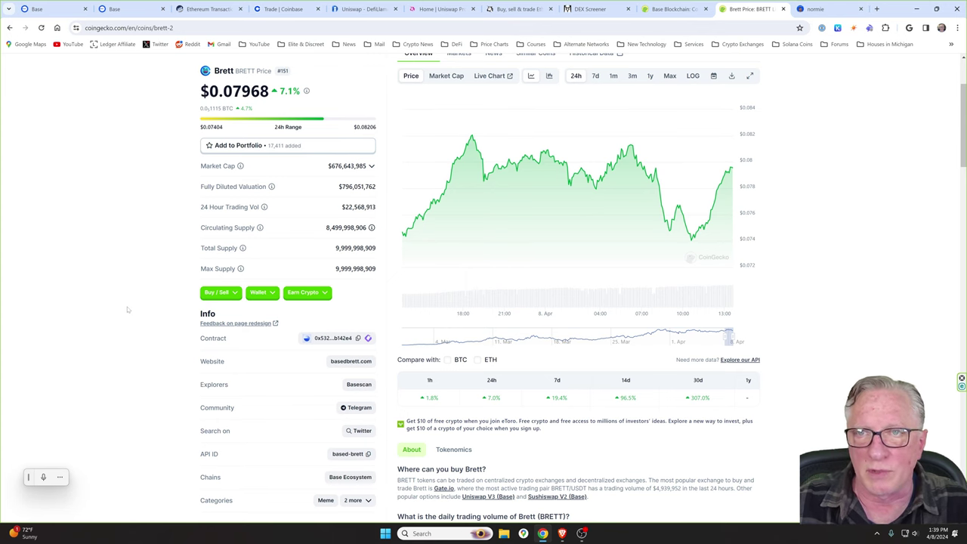
scroll(128, 310, up, 2)
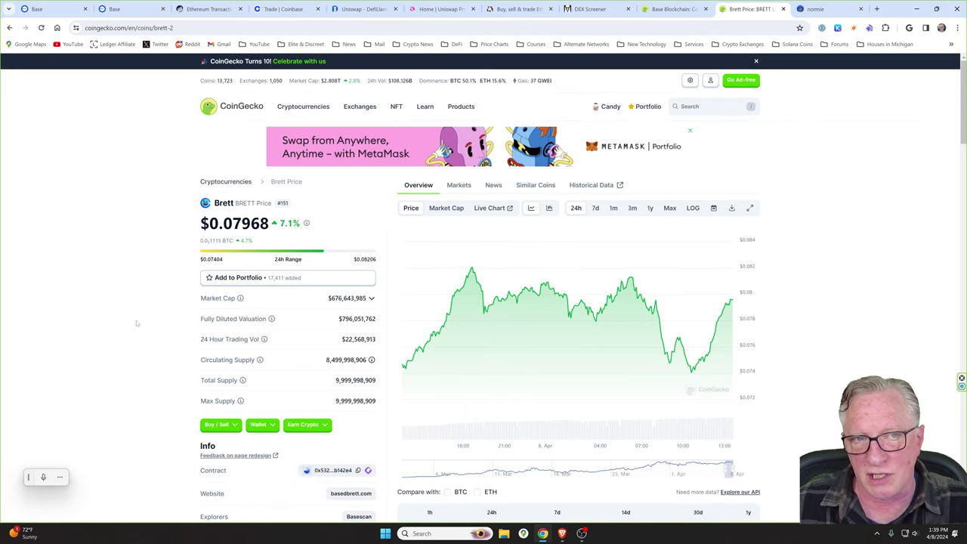